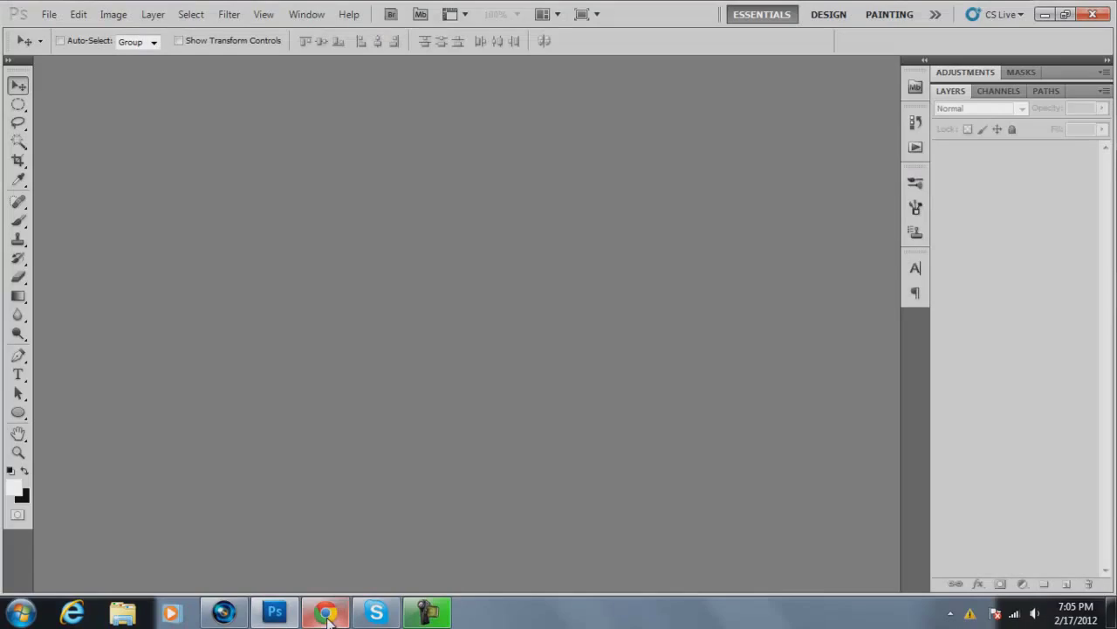
Create a new 1920 × 1080 pixel RGB document at 72 pixels/inch with a white background
click(295, 616)
click(49, 14)
click(74, 28)
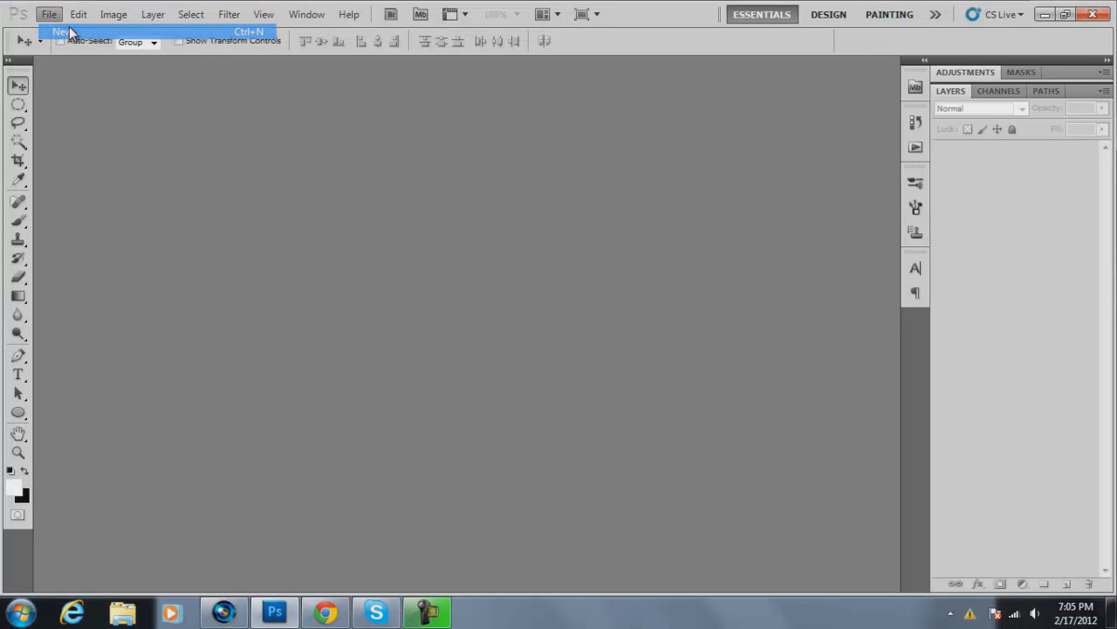
click(509, 220)
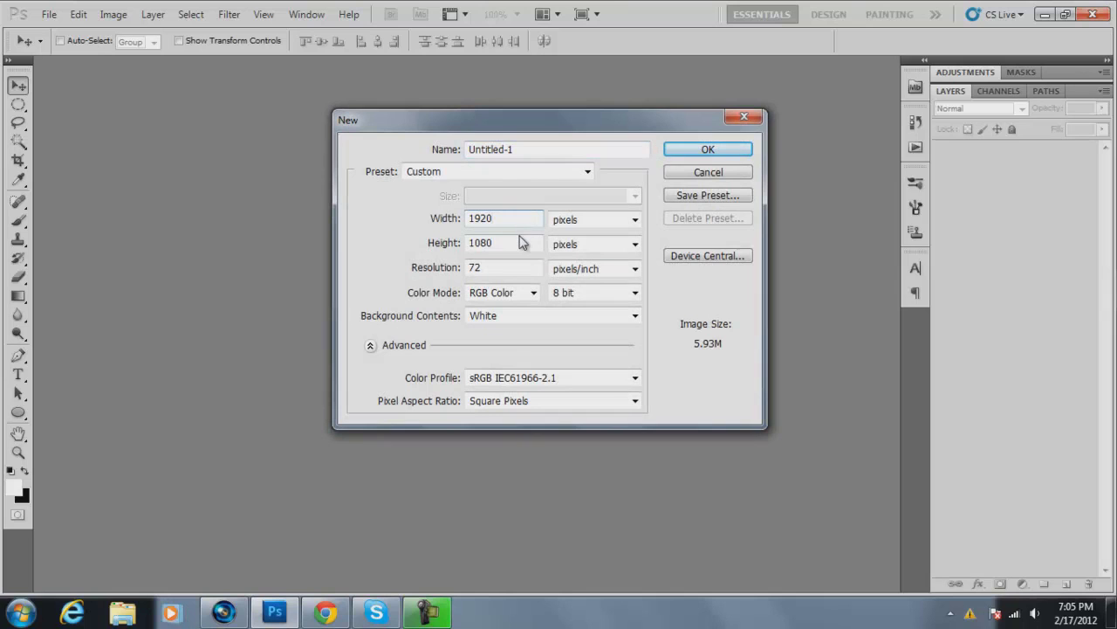
click(505, 269)
click(559, 315)
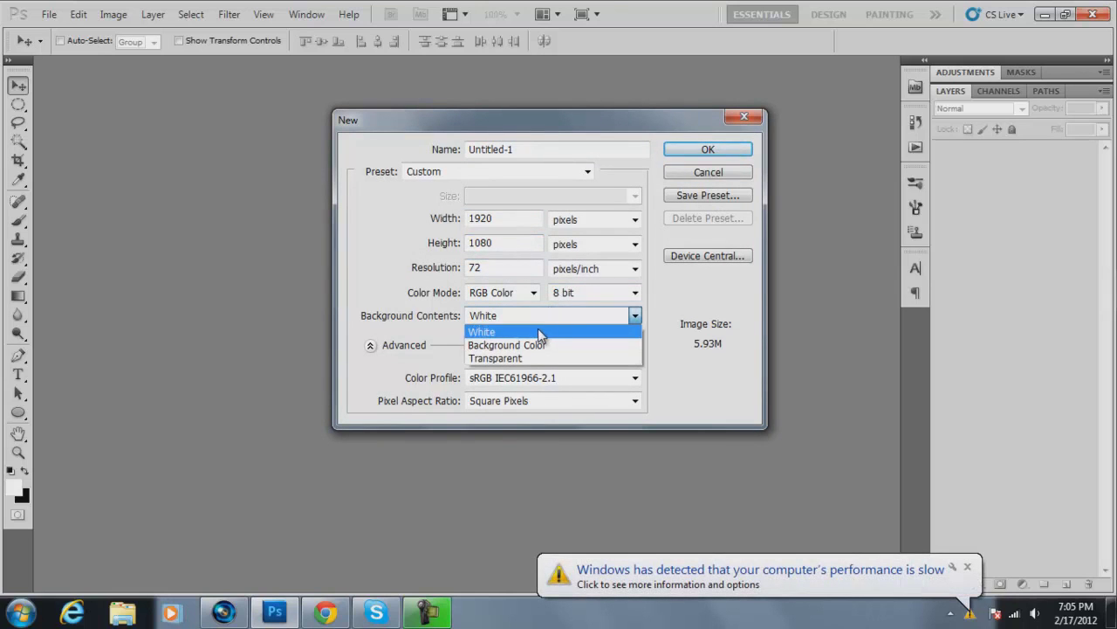
click(550, 322)
click(709, 153)
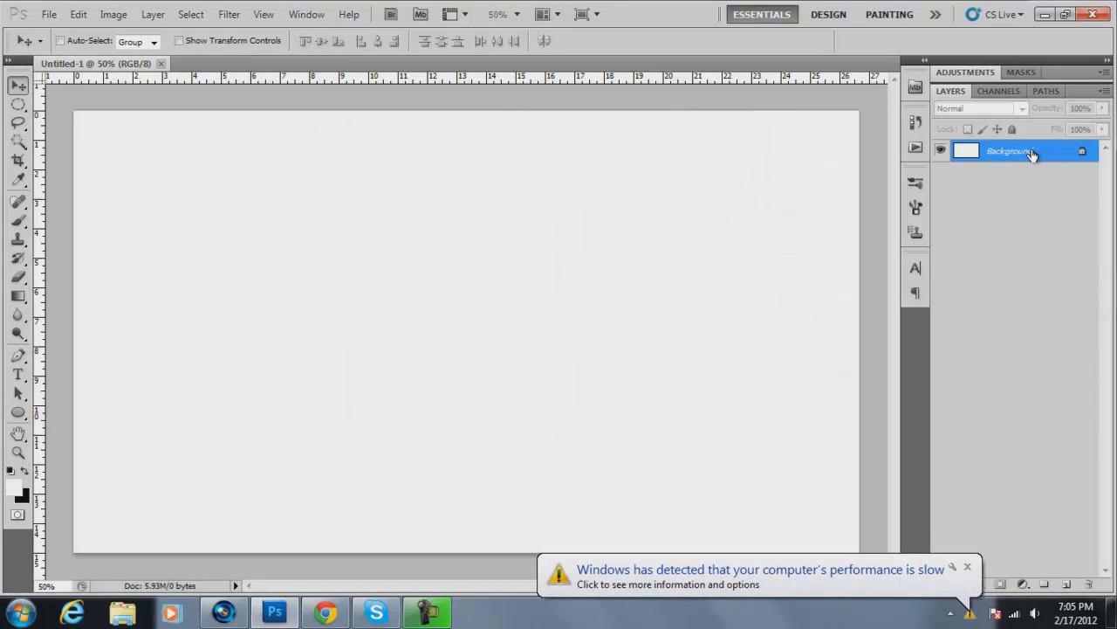
Convert the Background into a regular layer and add a Gradient Overlay to it
double_click(1033, 153)
click(709, 194)
double_click(965, 155)
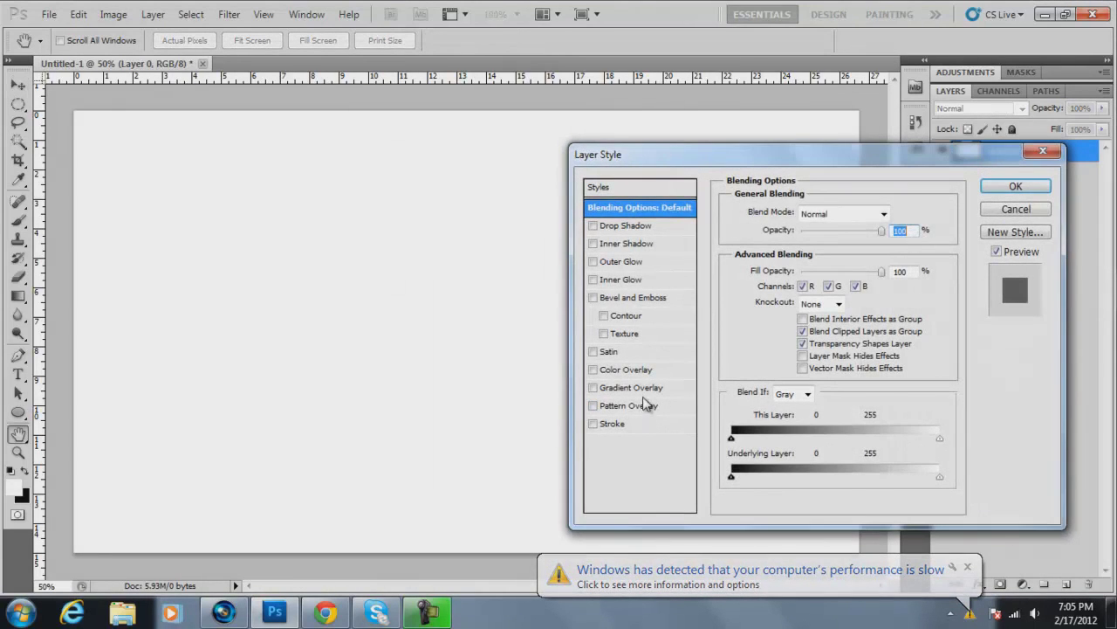
click(646, 387)
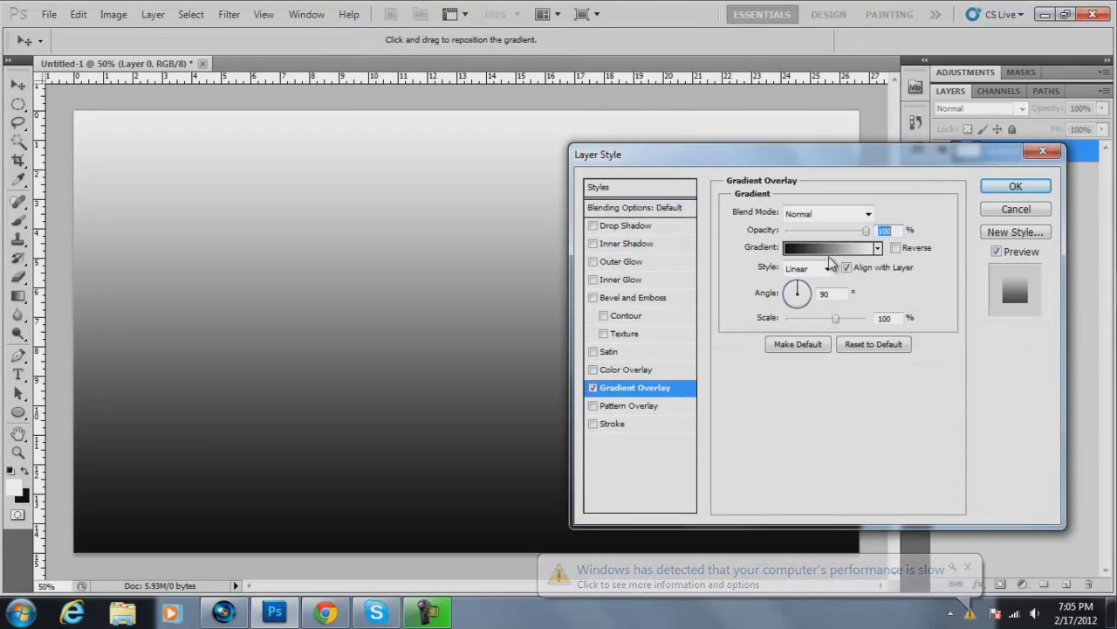
Change the overlay gradient's black color stop to a medium-dark gray
click(852, 248)
click(695, 422)
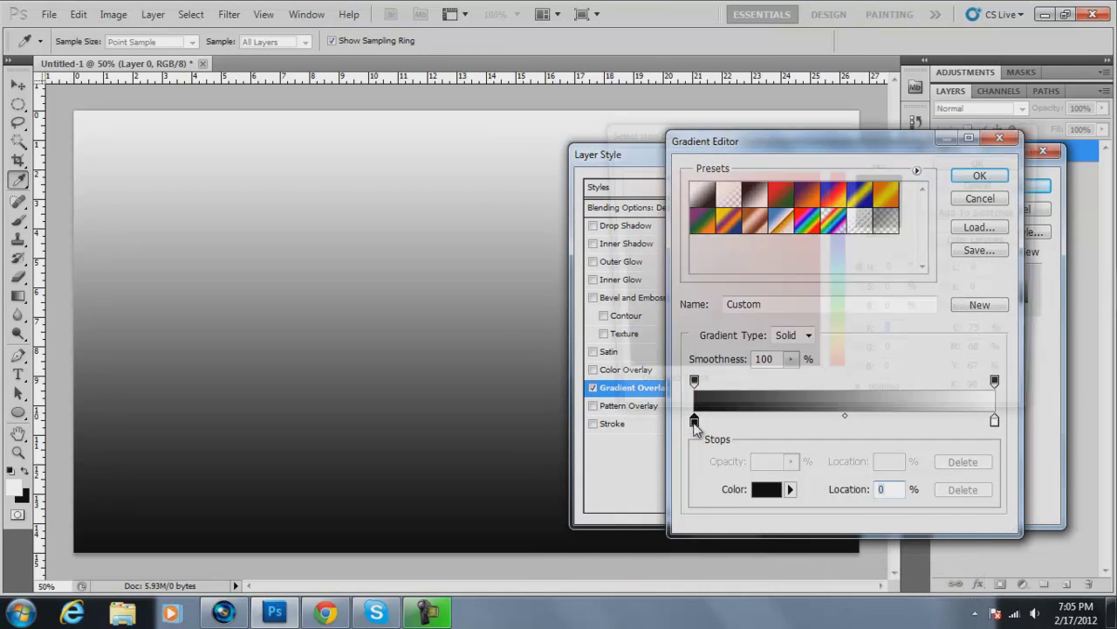
double_click(694, 422)
click(612, 297)
click(1000, 163)
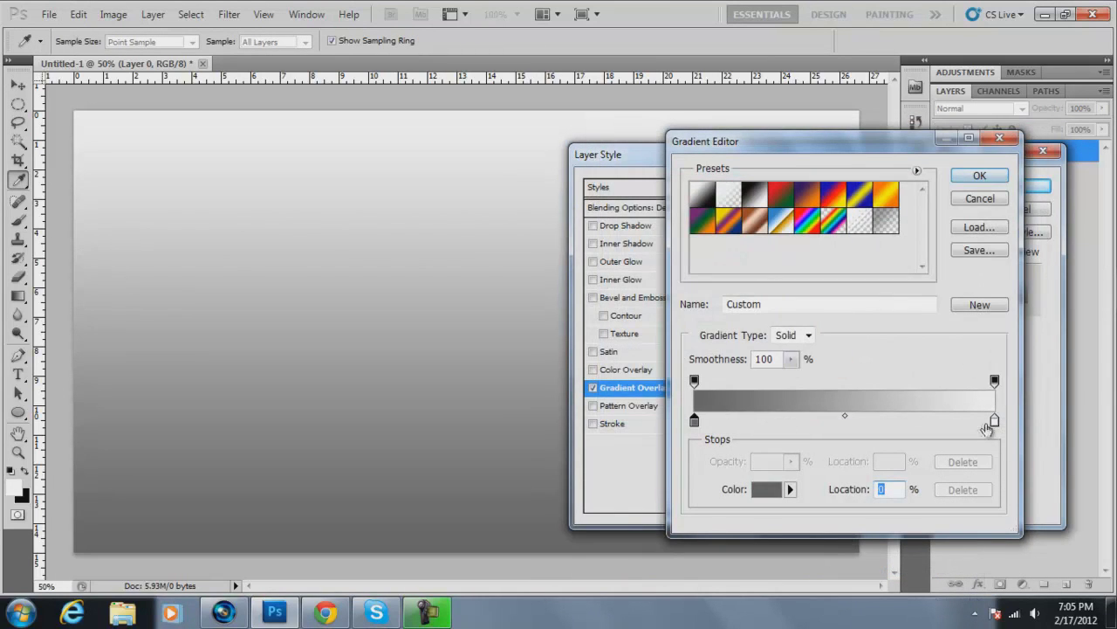
Set the gradient's white color stop to light gray d7d7d7 and apply the Gradient Overlay
click(994, 422)
double_click(994, 422)
click(612, 214)
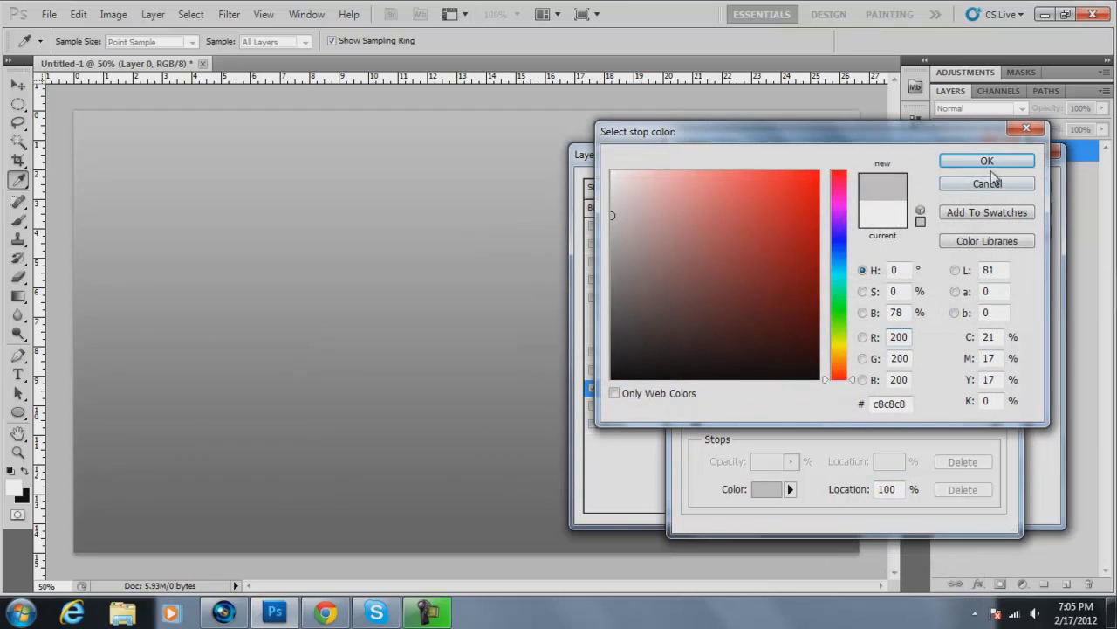
drag(612, 281, 612, 202)
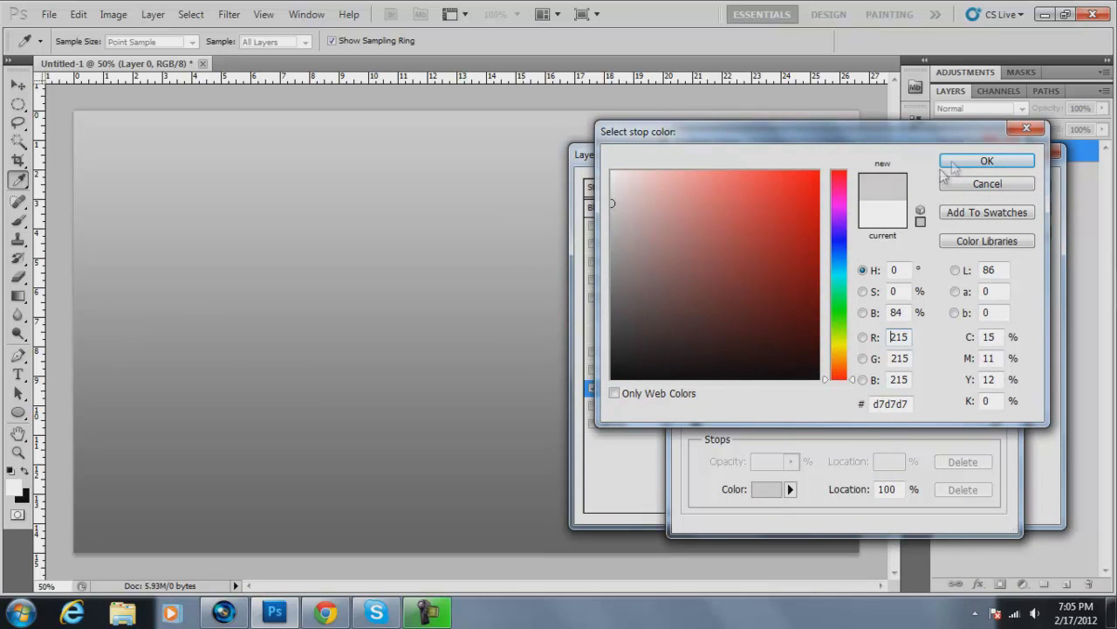
click(952, 162)
click(990, 177)
click(1020, 194)
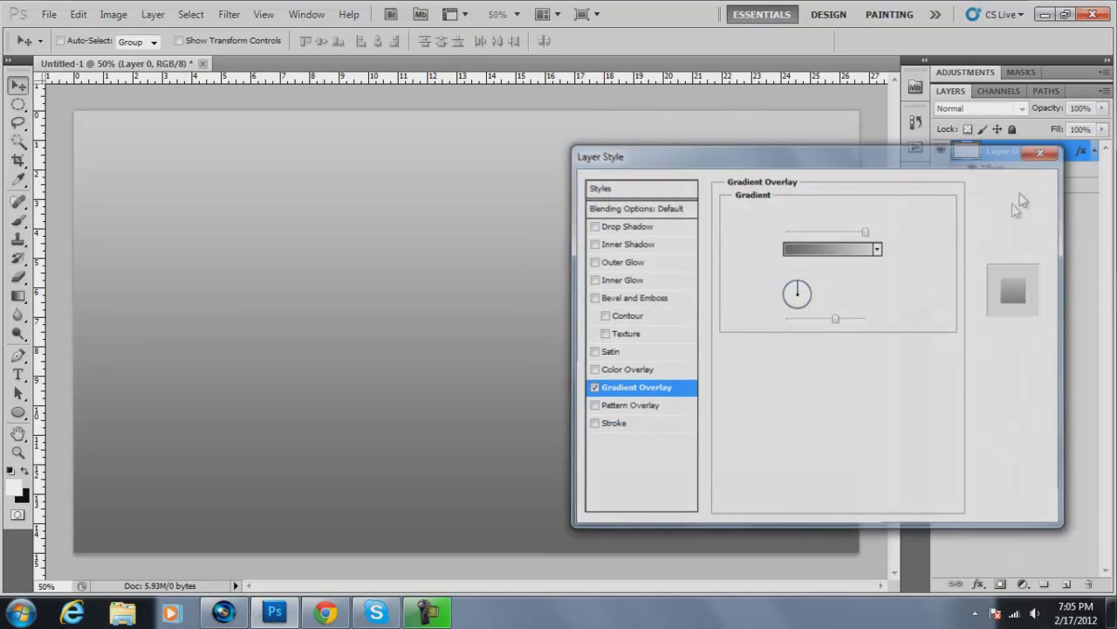
Add a new layer and draw a large white circle near the canvas center with the Ellipse Tool
click(1066, 584)
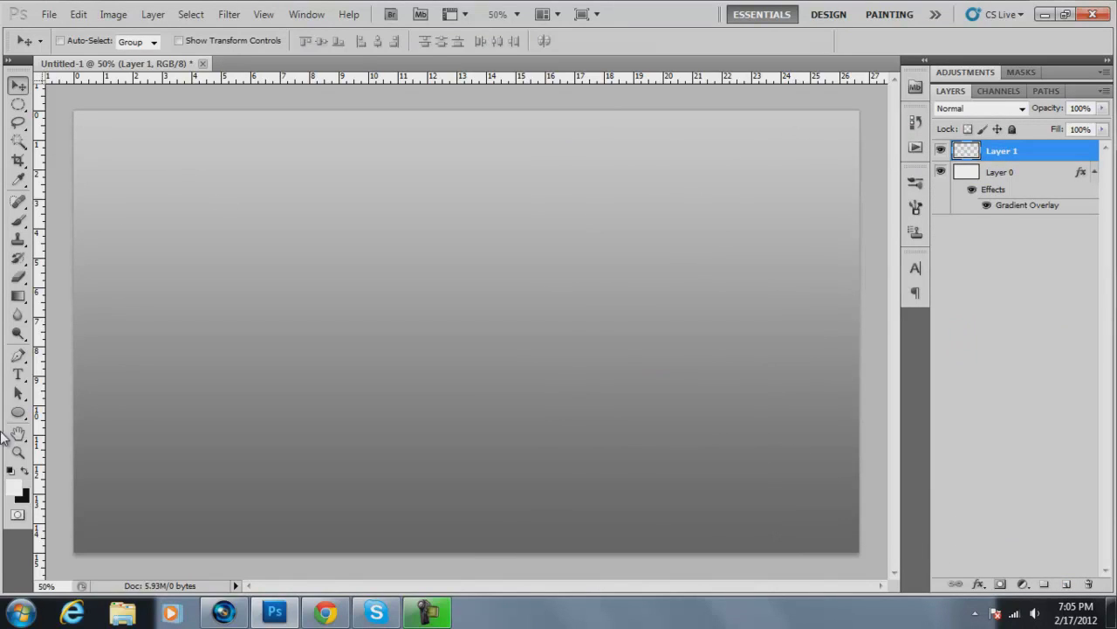
click(18, 414)
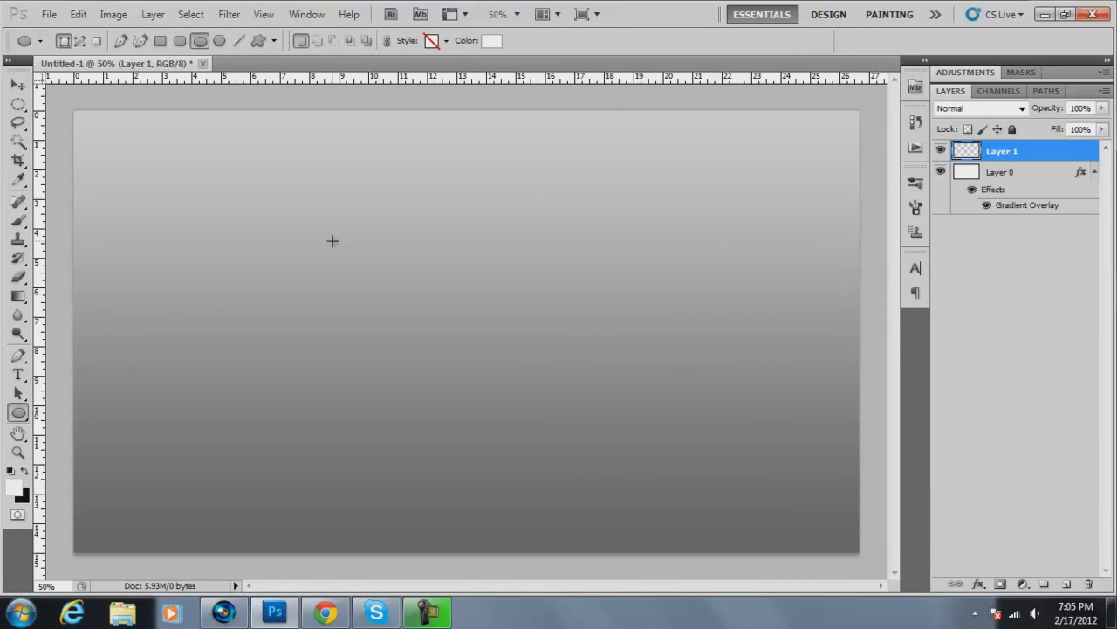
click(19, 415)
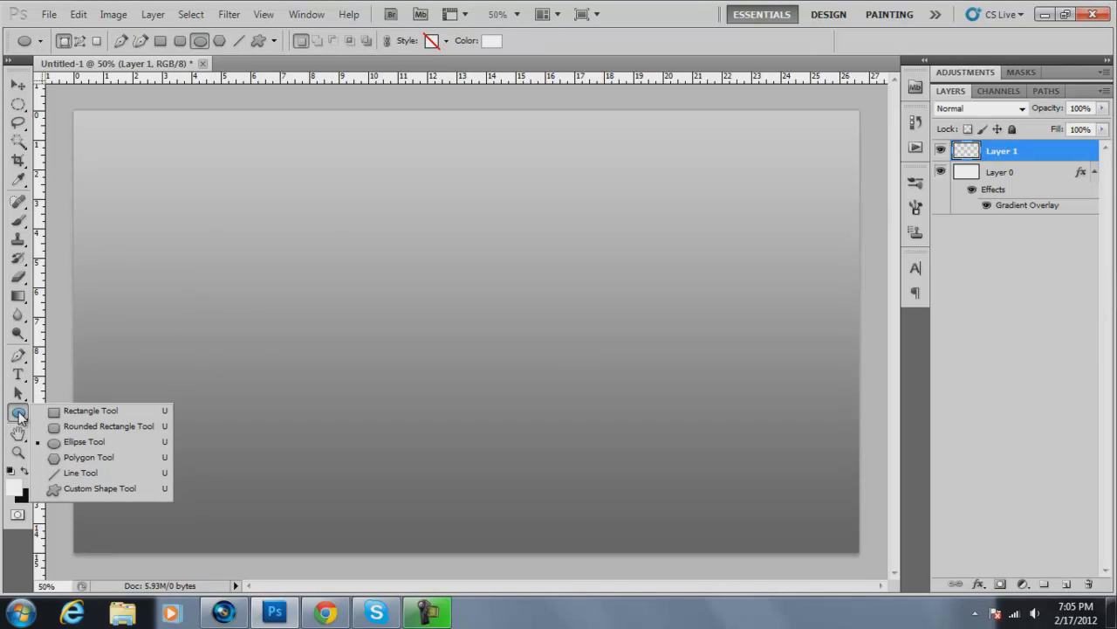
click(97, 445)
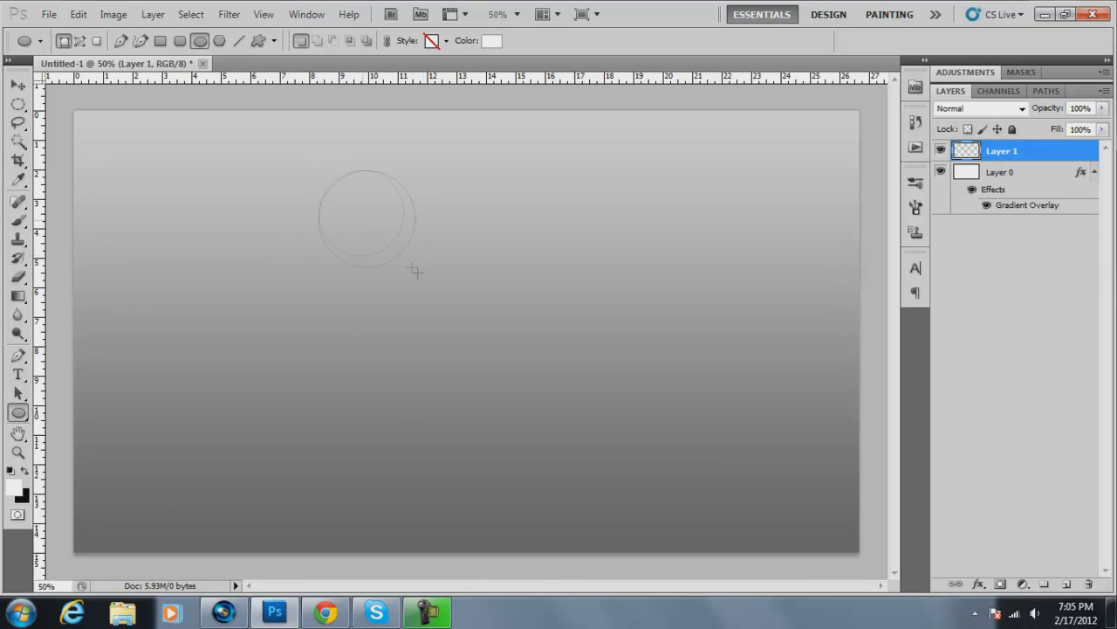
drag(537, 389, 572, 424)
drag(581, 431, 596, 447)
Move the circle's shape layer to the center of the canvas, checking it against a temporary vertical guide that is removed again
key(v)
drag(498, 344, 482, 352)
click(933, 360)
click(495, 275)
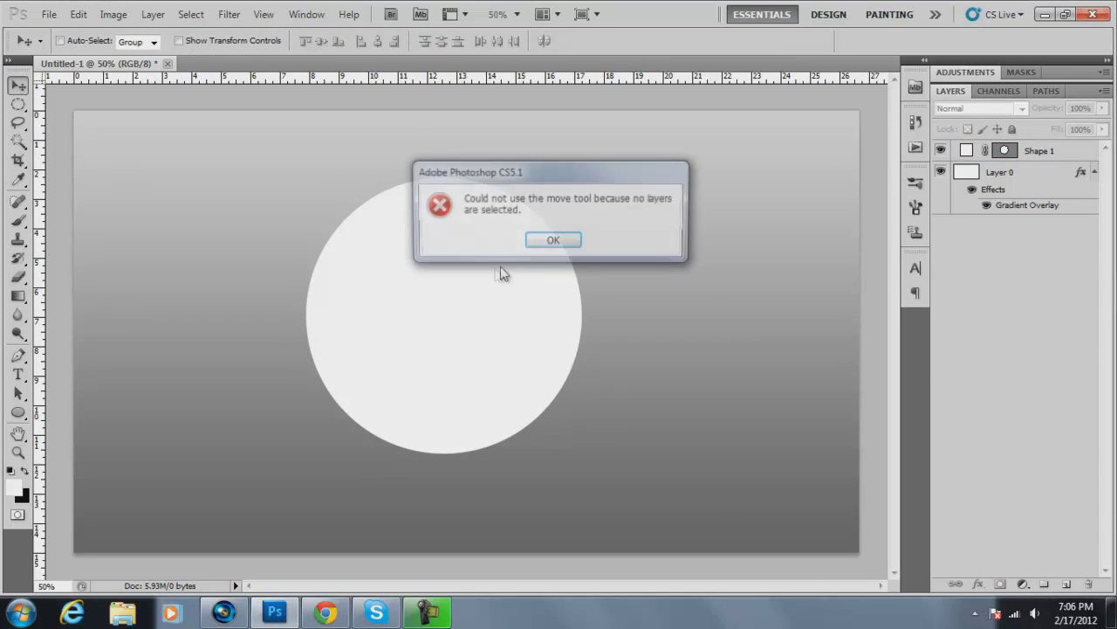
click(553, 239)
click(1040, 151)
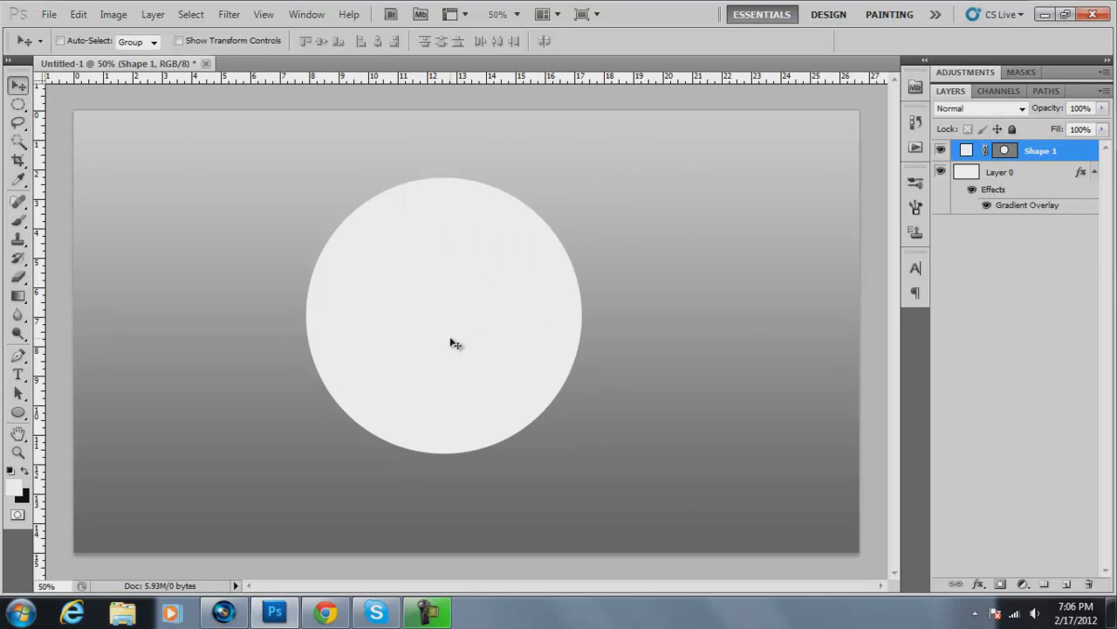
drag(456, 344, 464, 341)
drag(40, 325, 516, 343)
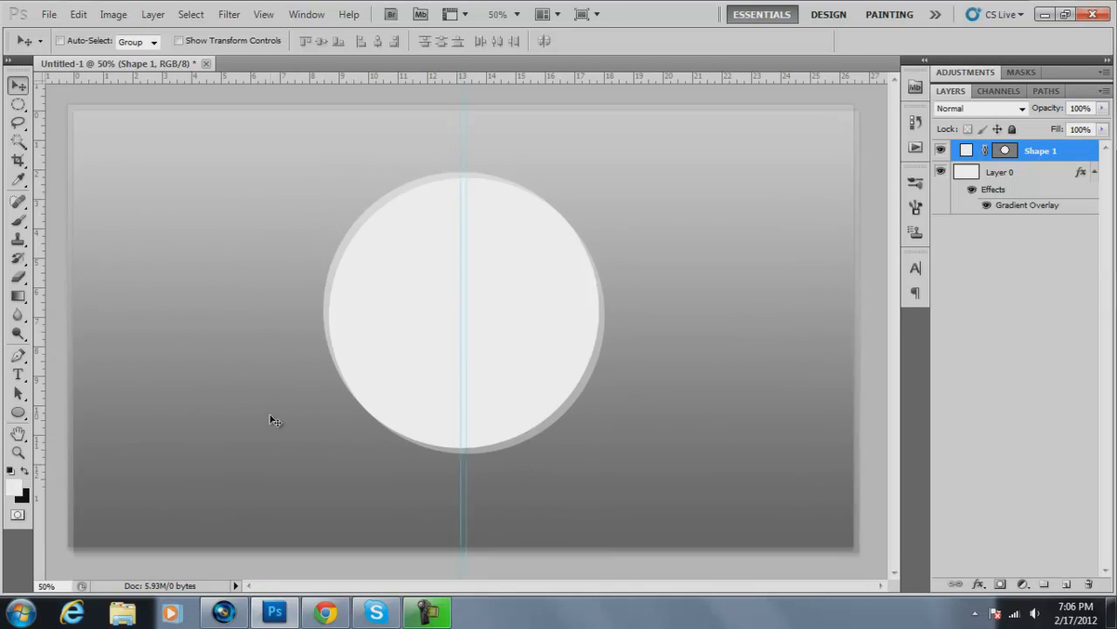
drag(470, 346, 3, 292)
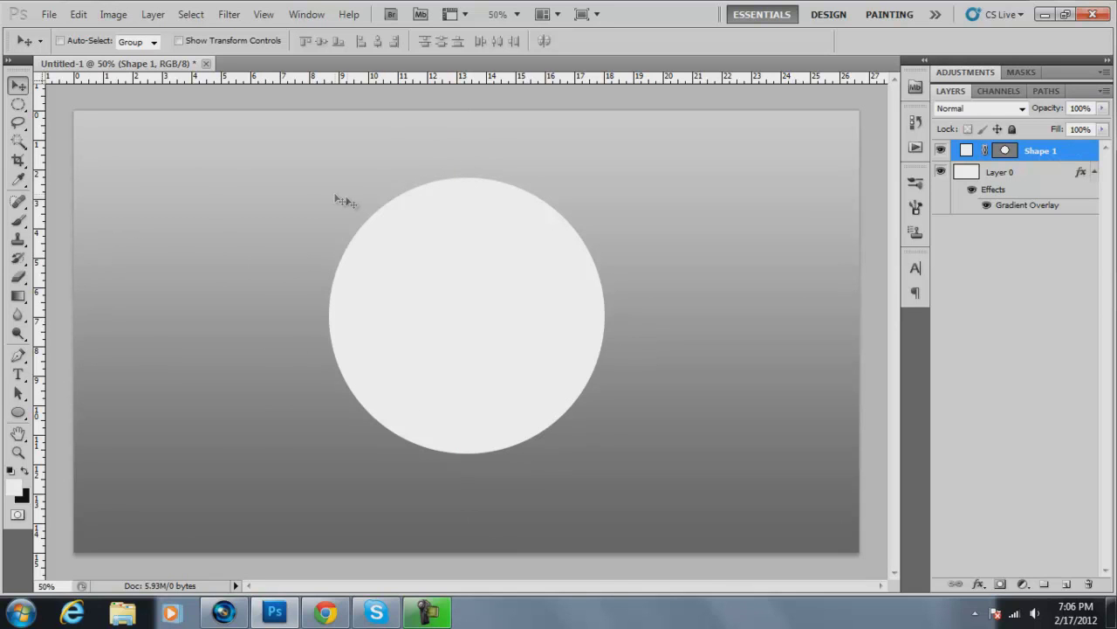
Switch to Chrome to look over the YouTube channel page's background design, and return to Photoshop
click(326, 612)
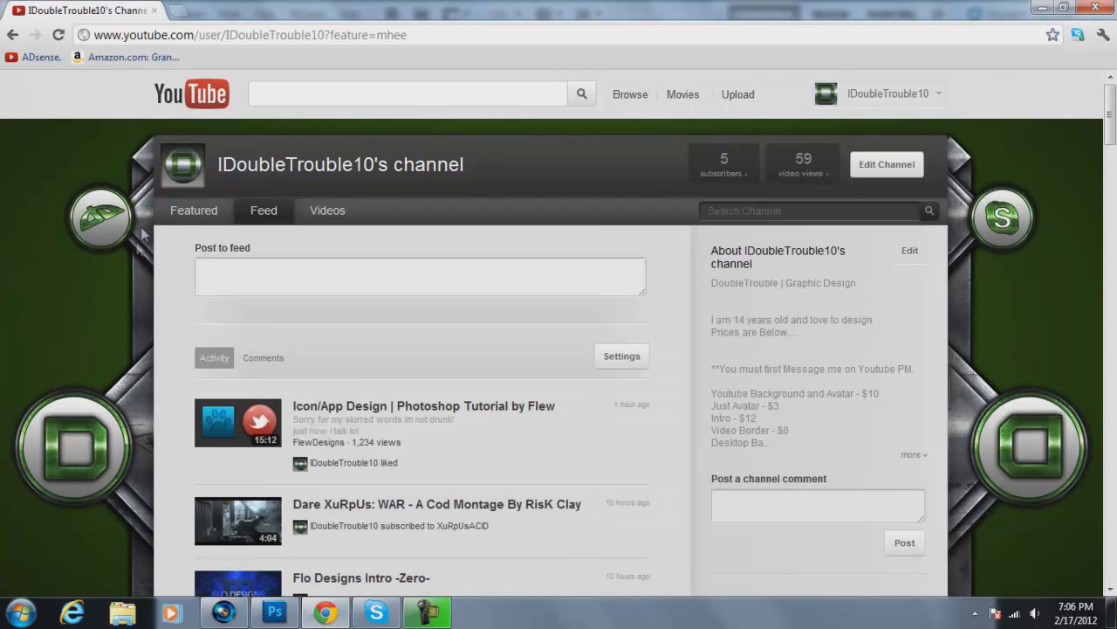
scroll(816, 487, down, 6)
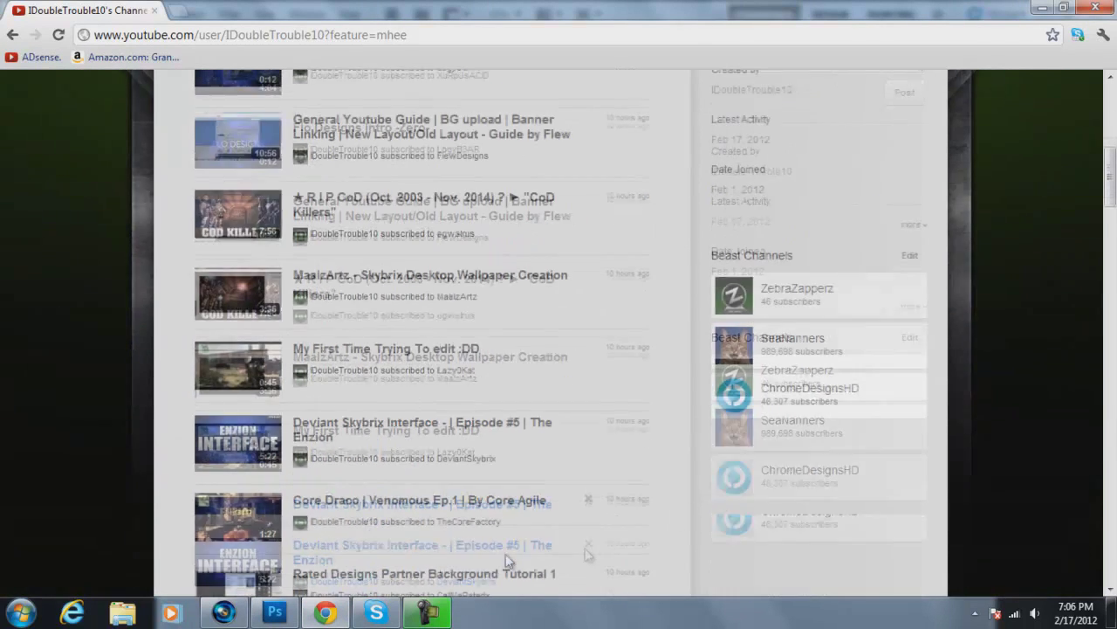
click(275, 613)
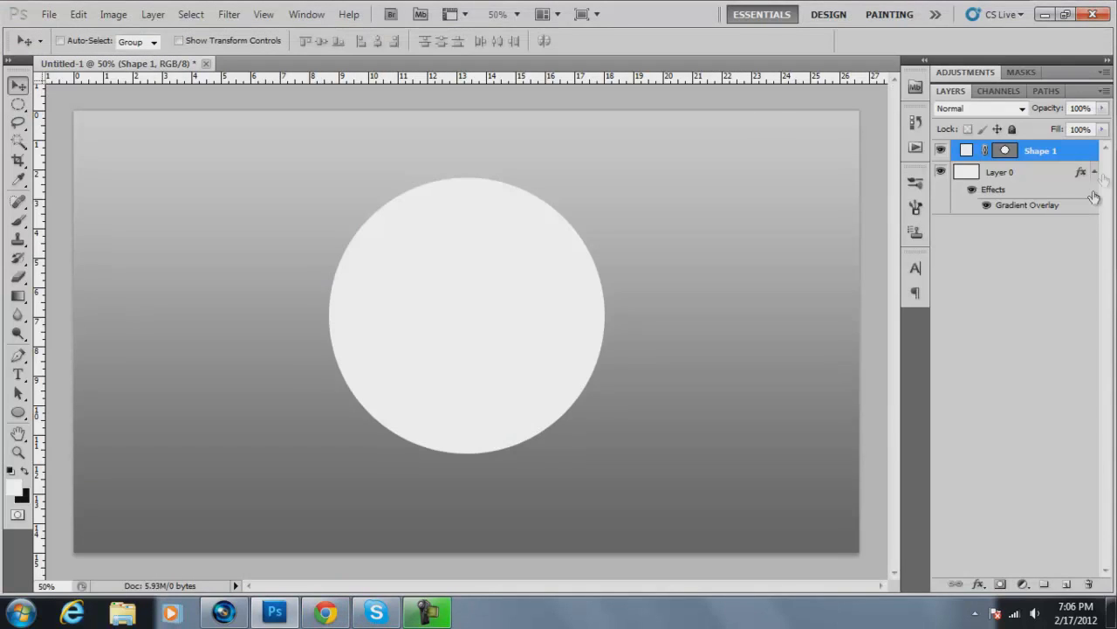
Open the circle layer's Layer Style settings and check the channel background's round badges in Chrome once more
double_click(1073, 156)
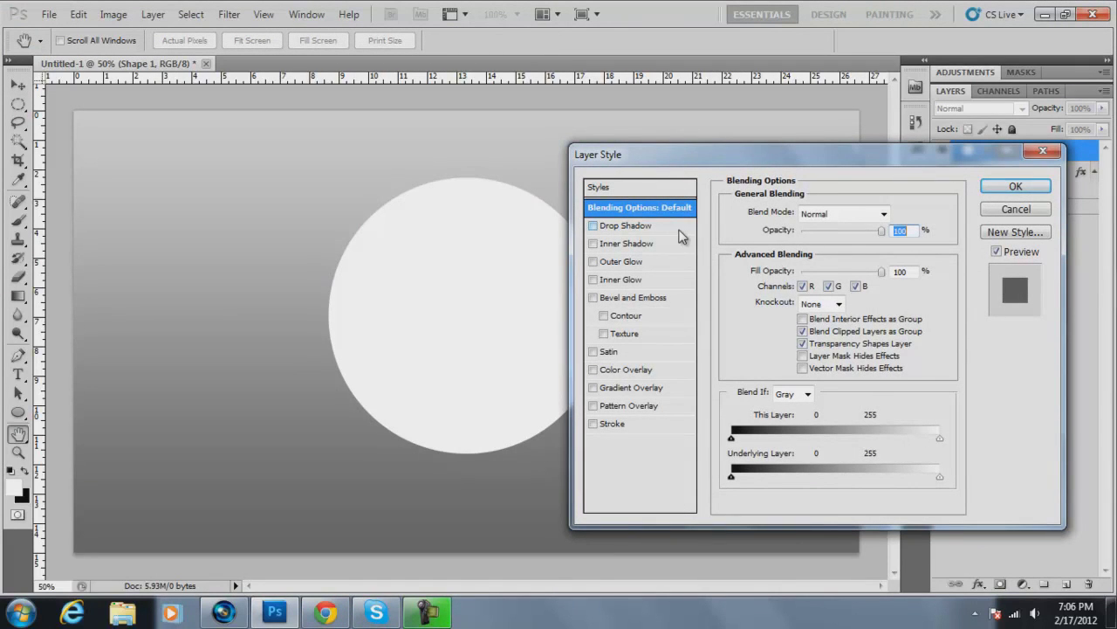
click(325, 613)
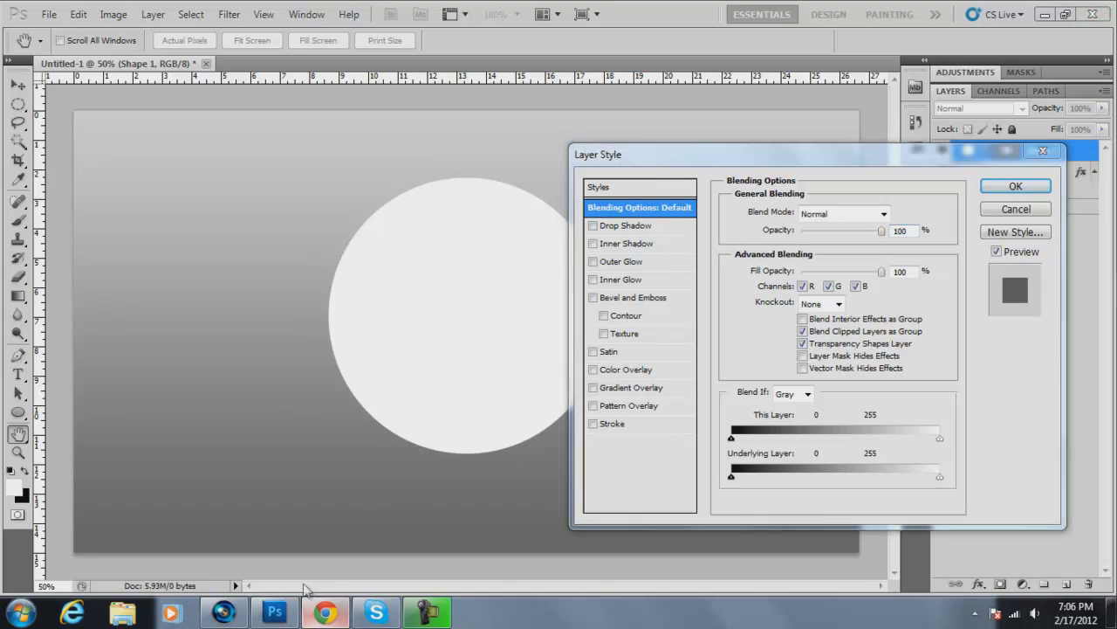
scroll(112, 438, up, 10)
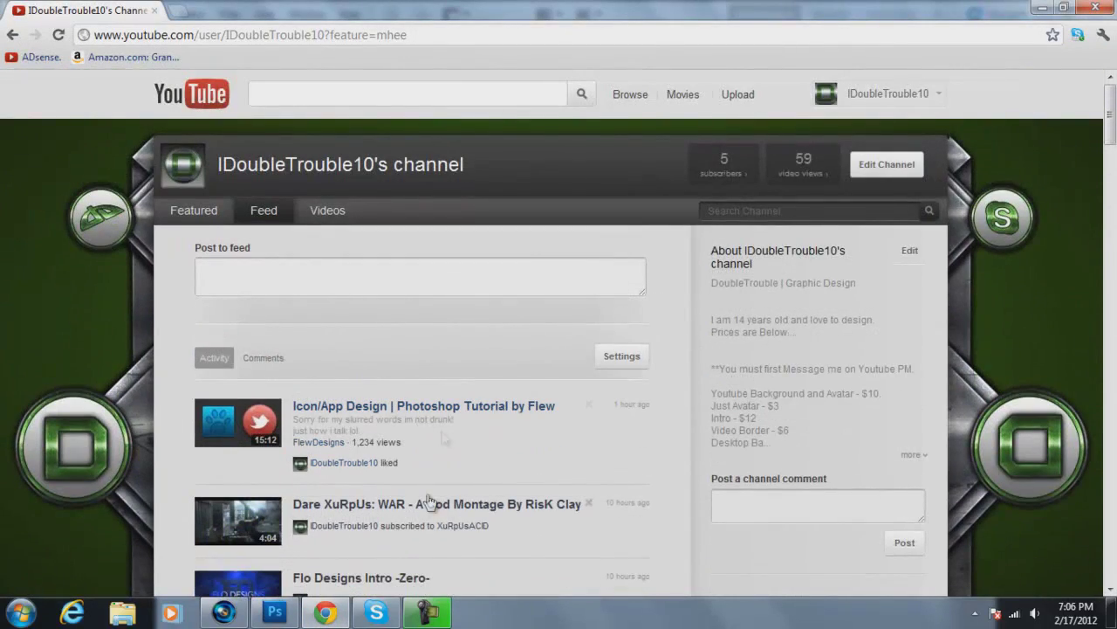
click(327, 613)
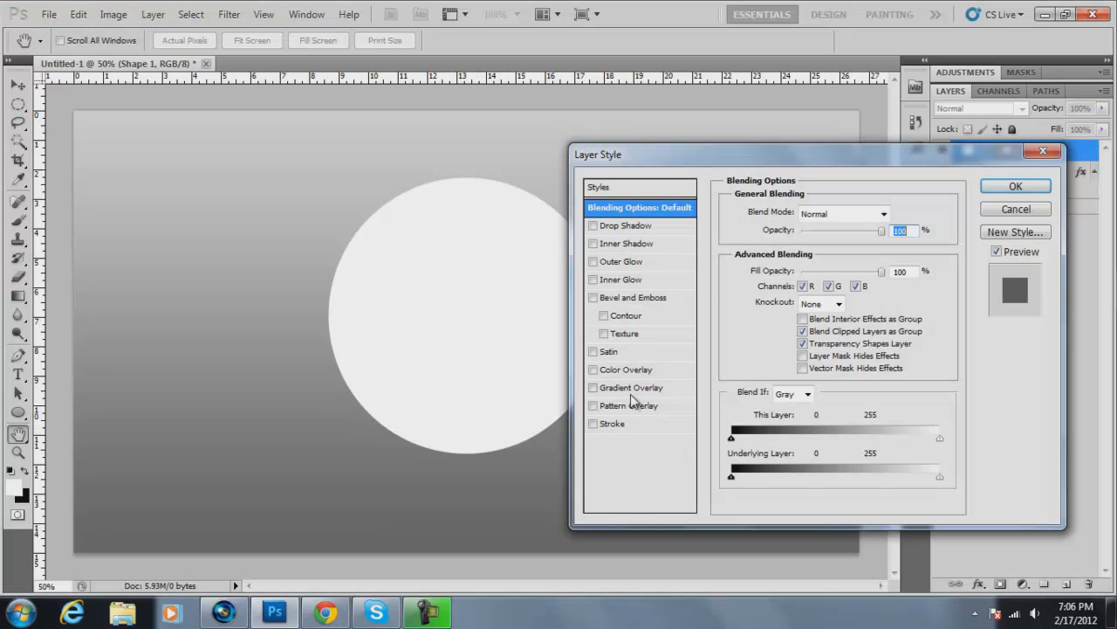
Add a black Multiply Drop Shadow to the circle with 66% opacity, 90° angle, 15 px distance, 0% spread and 16 px size
click(649, 229)
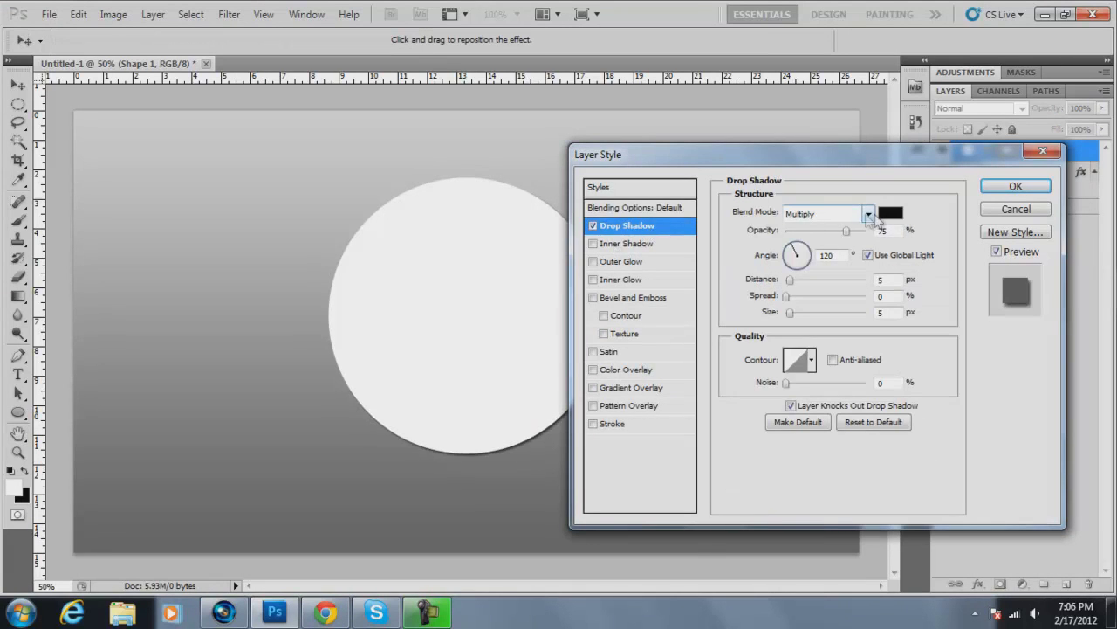
click(891, 214)
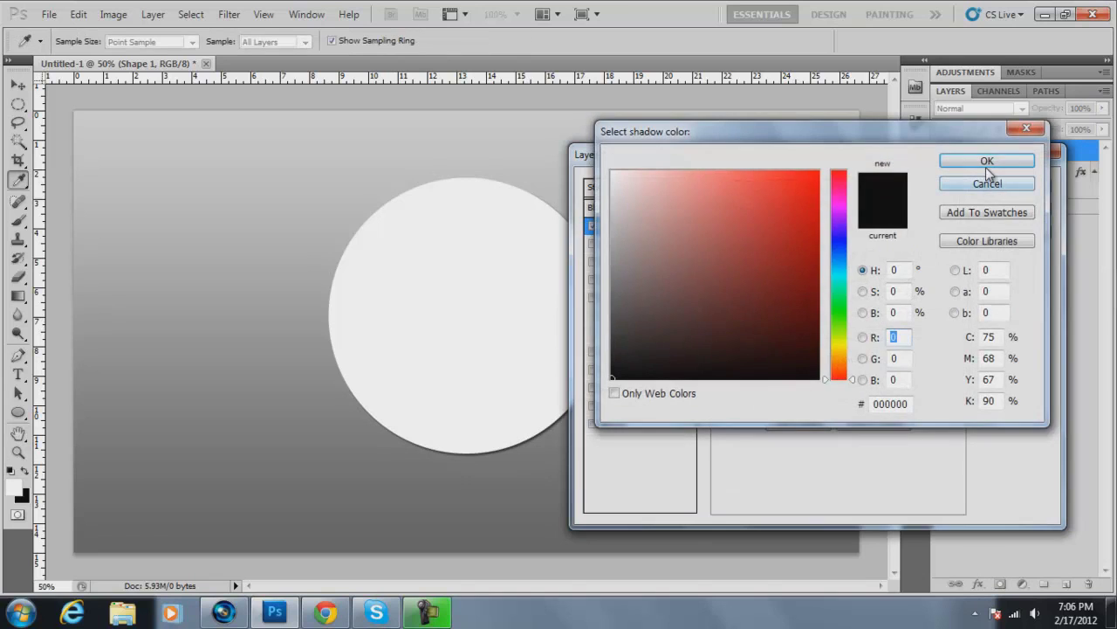
click(950, 161)
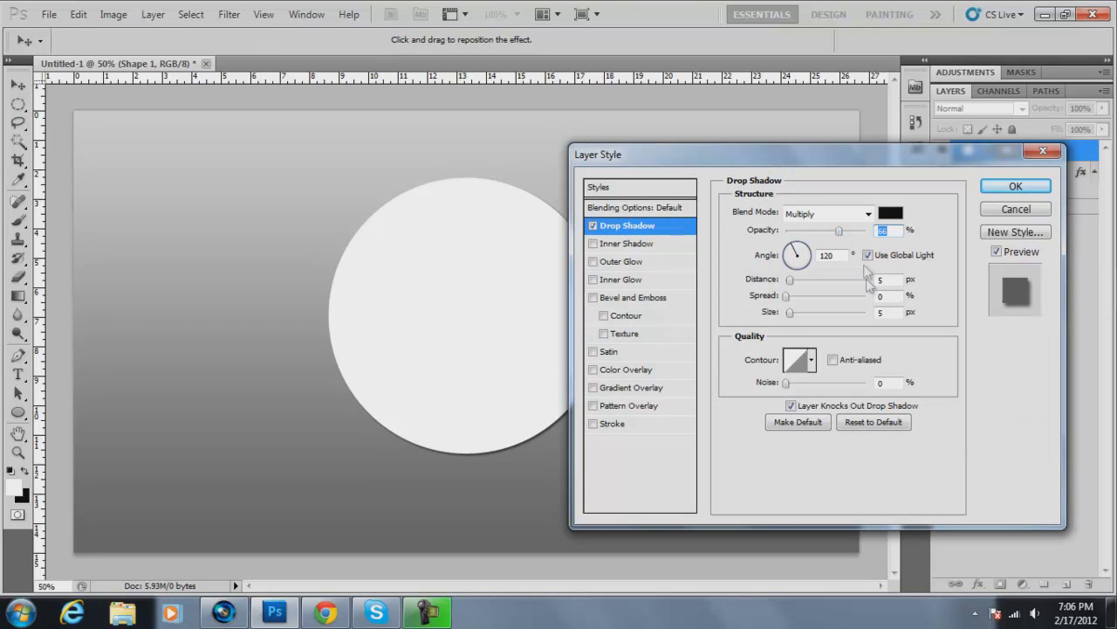
click(794, 248)
drag(794, 253, 797, 247)
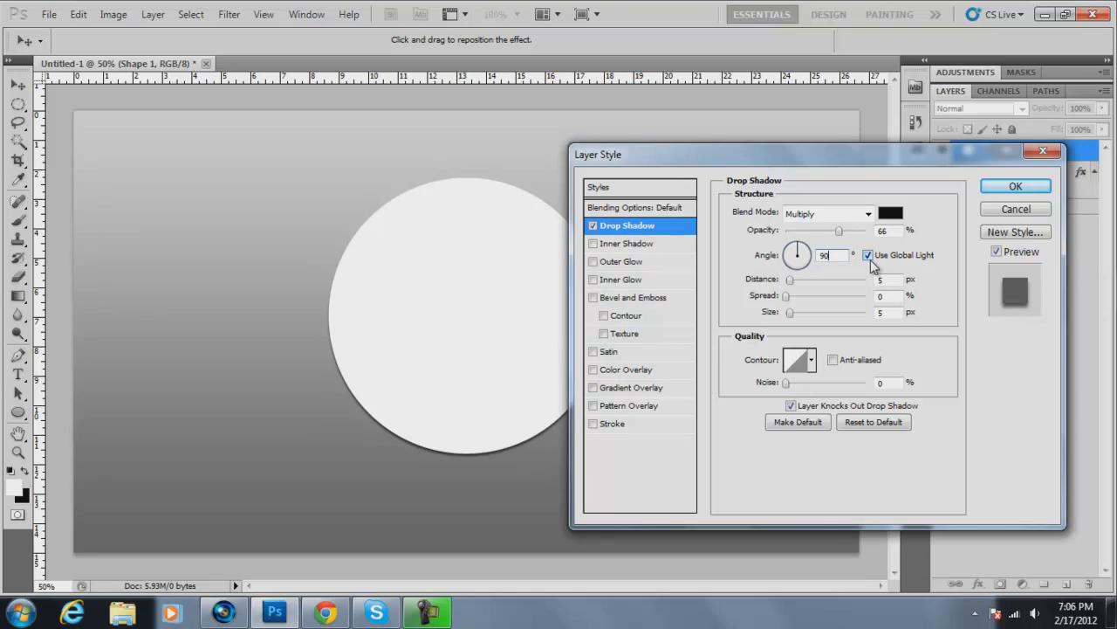
drag(792, 288, 801, 285)
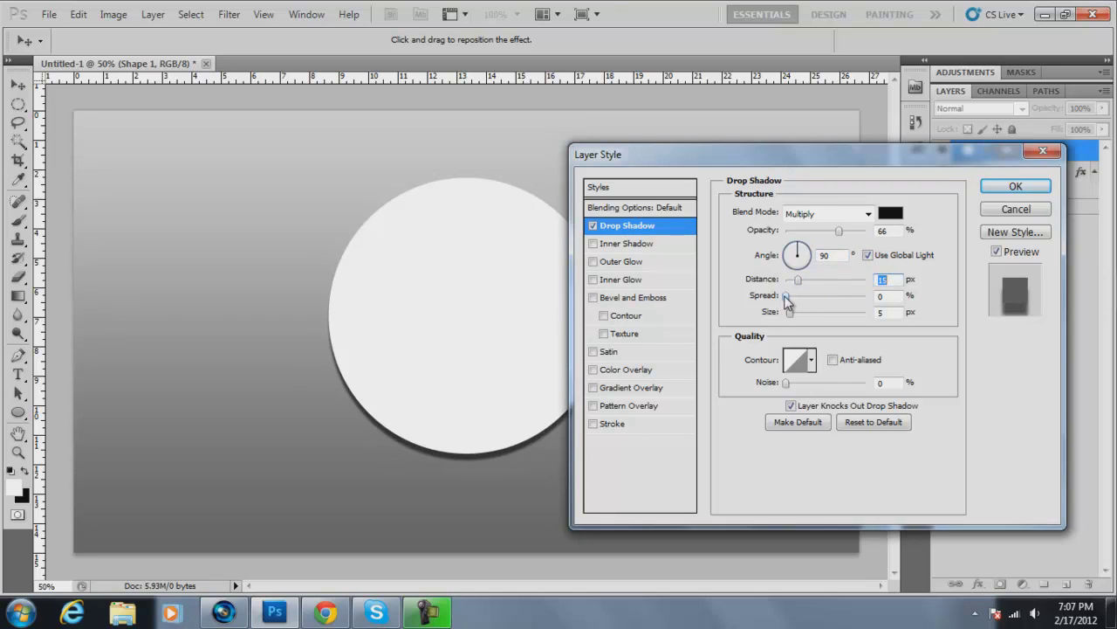
drag(786, 296, 669, 292)
drag(795, 320, 800, 317)
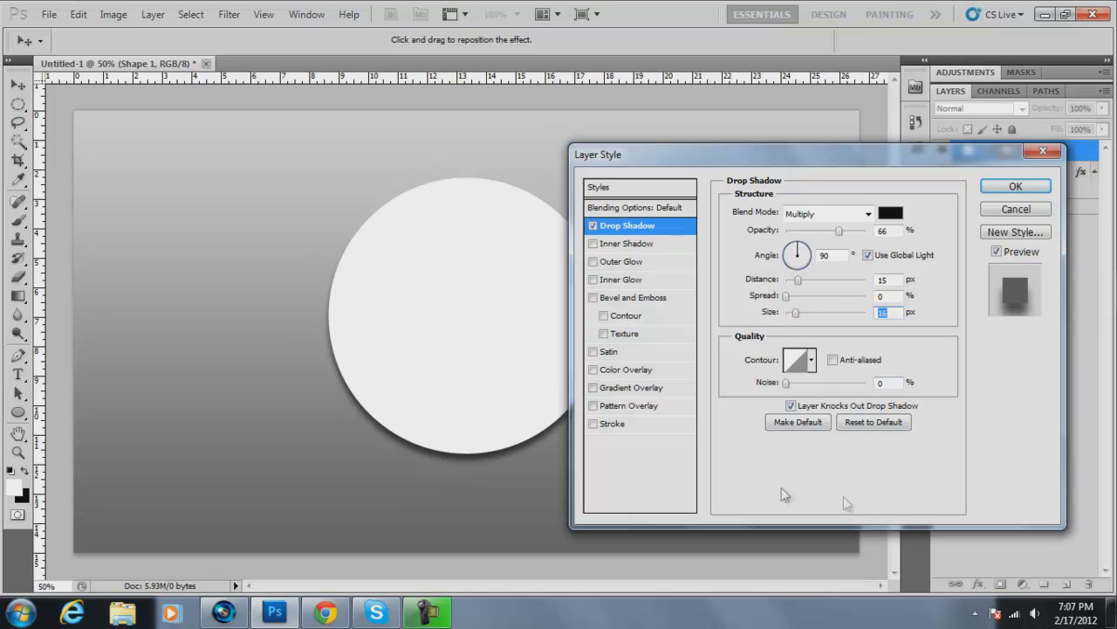
click(663, 251)
click(593, 244)
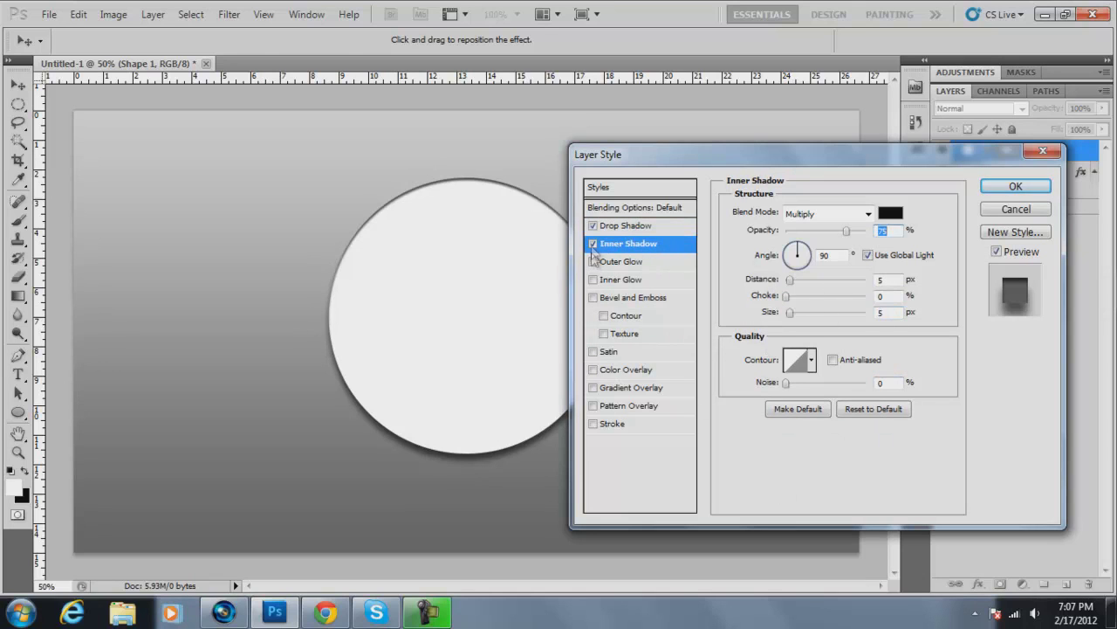
key(h)
Add an Outer Glow to the circle with Normal blend mode, 75% opacity and a black glow colour
click(649, 263)
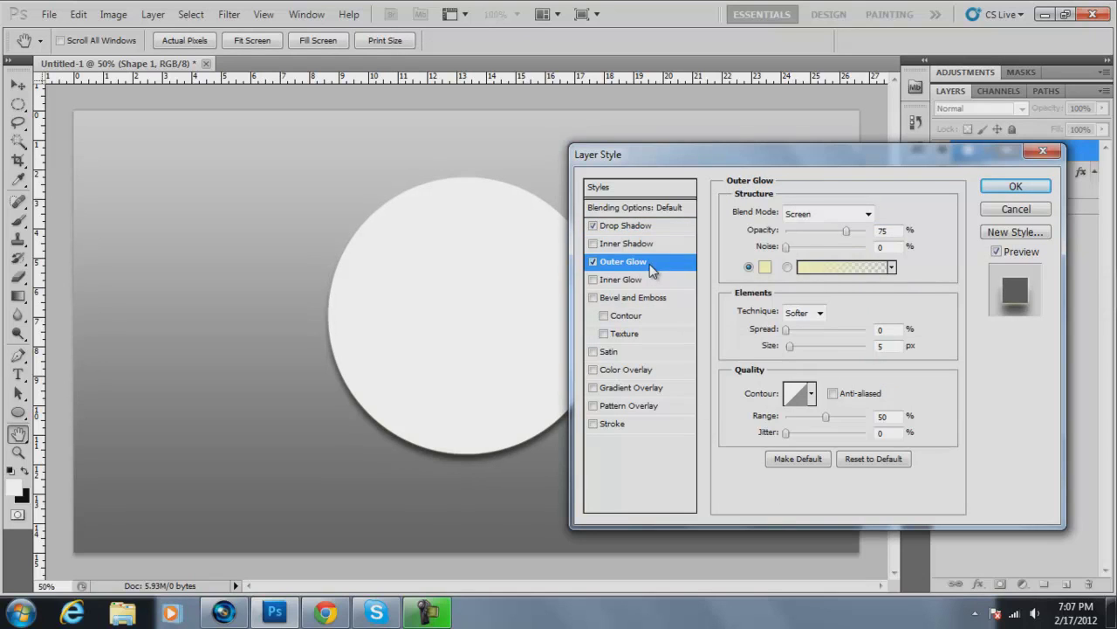
click(851, 213)
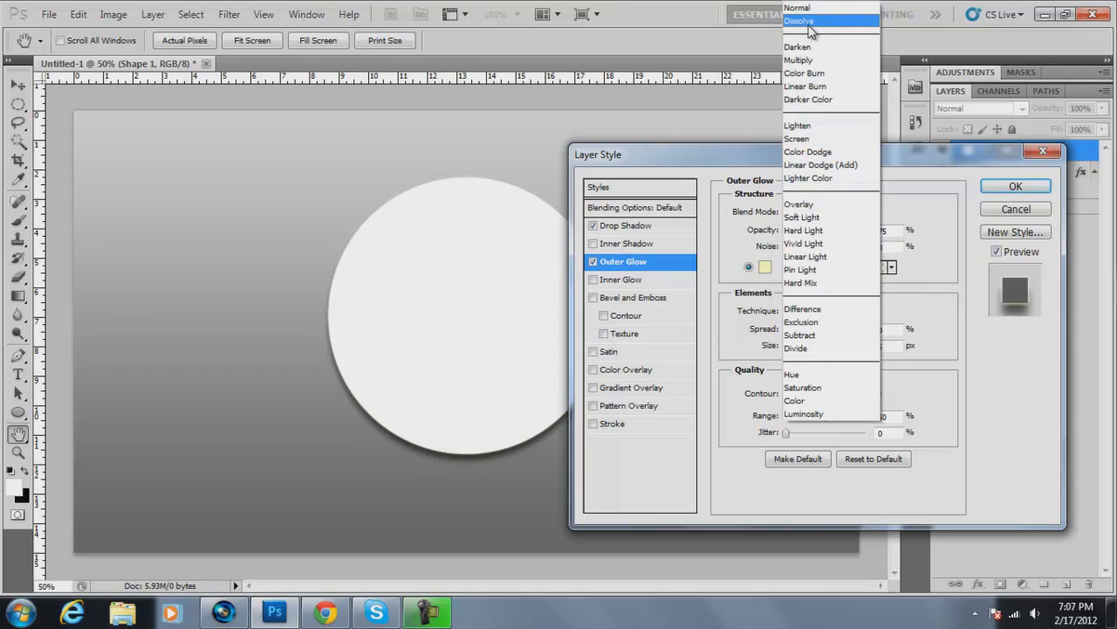
click(808, 9)
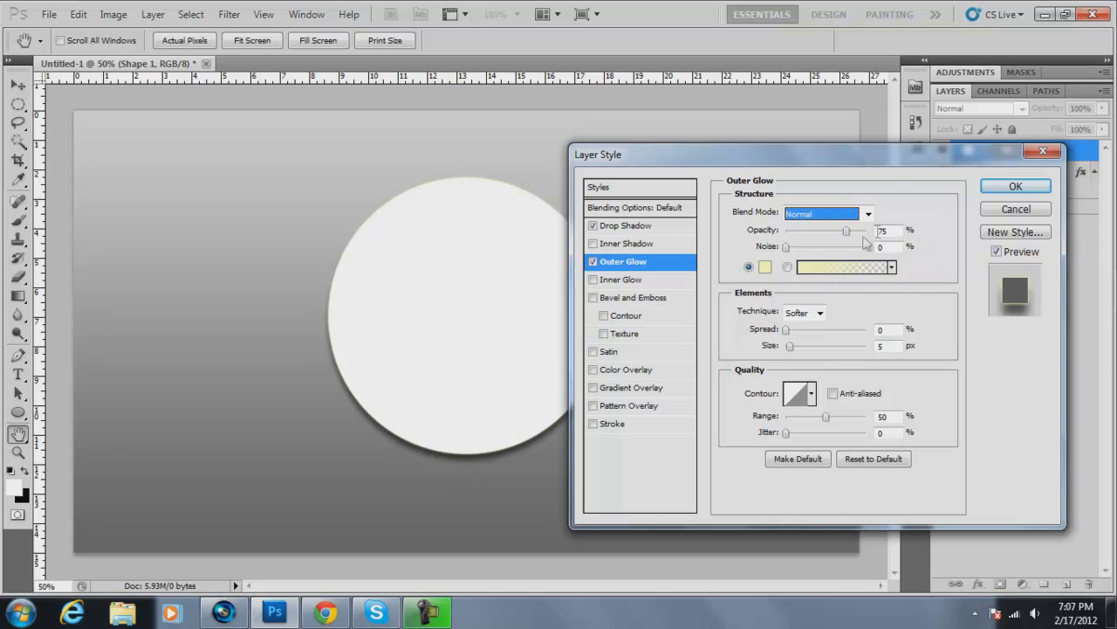
click(762, 267)
drag(736, 282, 724, 377)
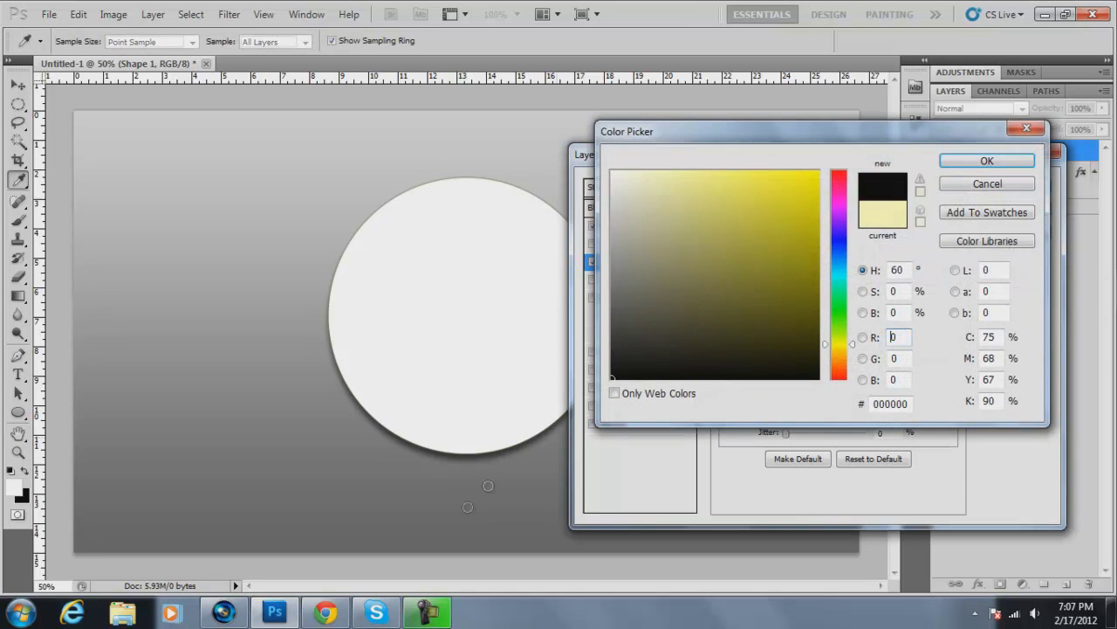
click(949, 157)
Keep the Outer Glow's Softer technique and 0% spread, and set its size to about 29 px
click(820, 313)
click(822, 313)
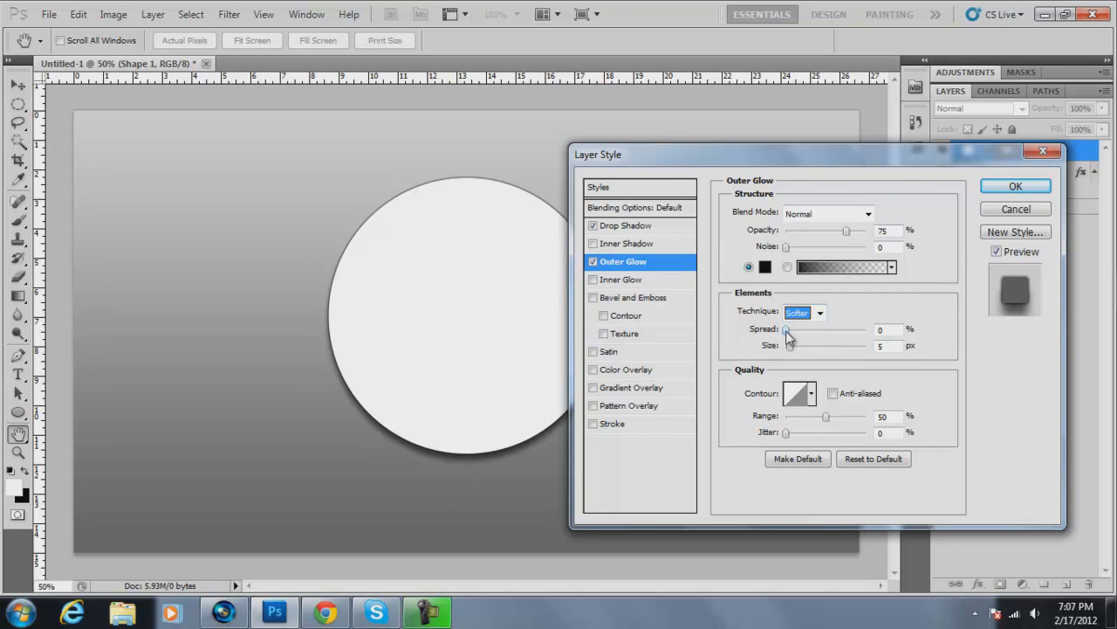
drag(789, 334, 731, 362)
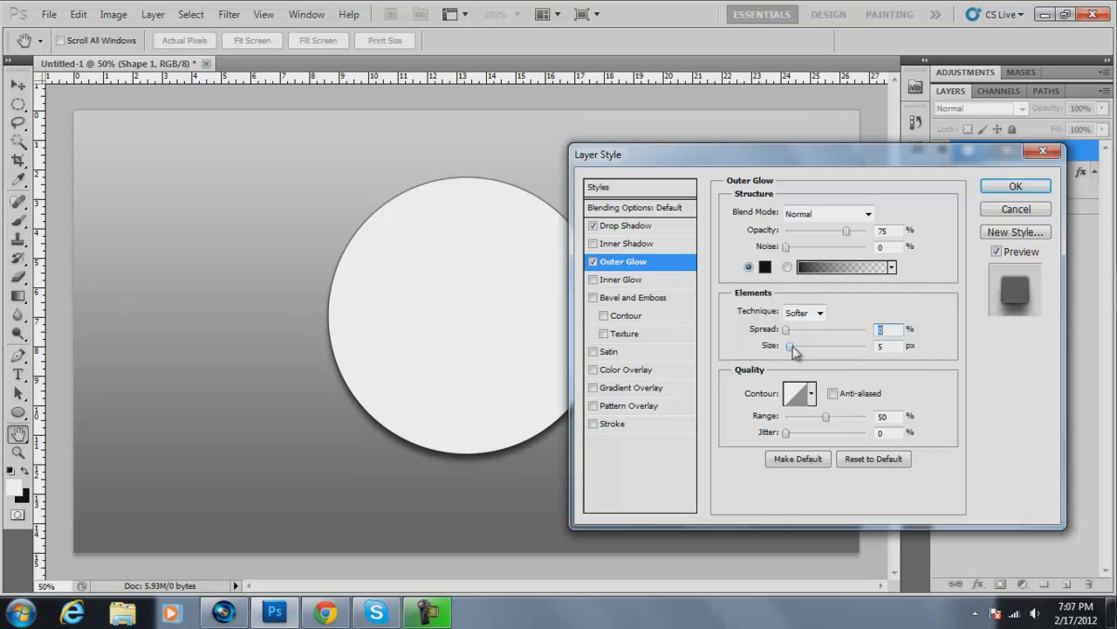
drag(790, 346, 803, 367)
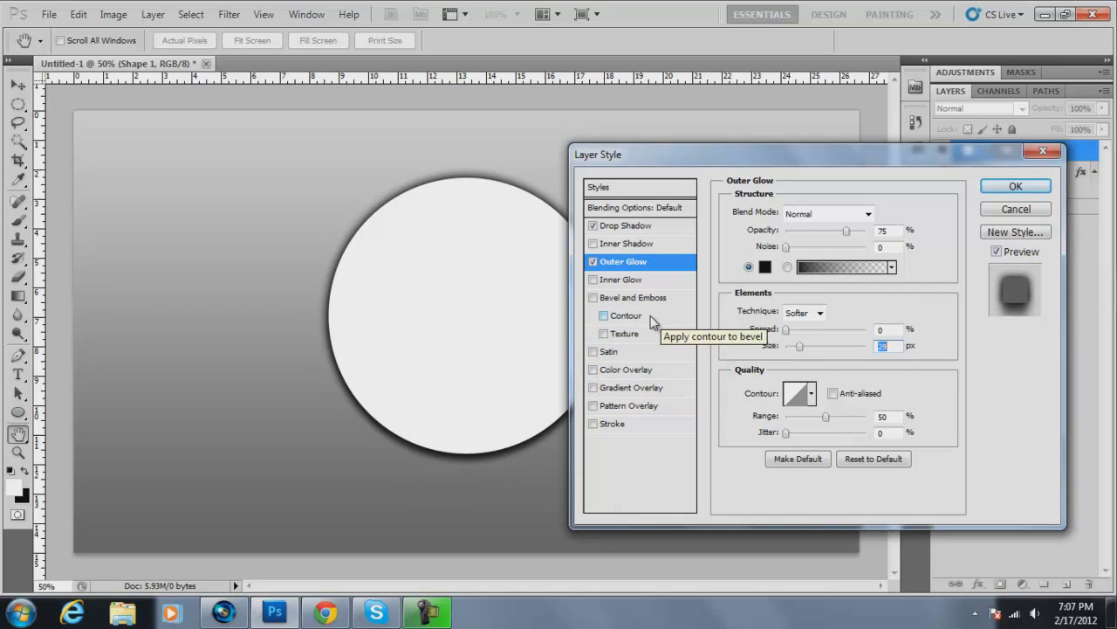
Add a Smooth Inner Bevel to the circle with 1000% depth, direction Up, 32 px size, 90° angle and 30° altitude
click(677, 298)
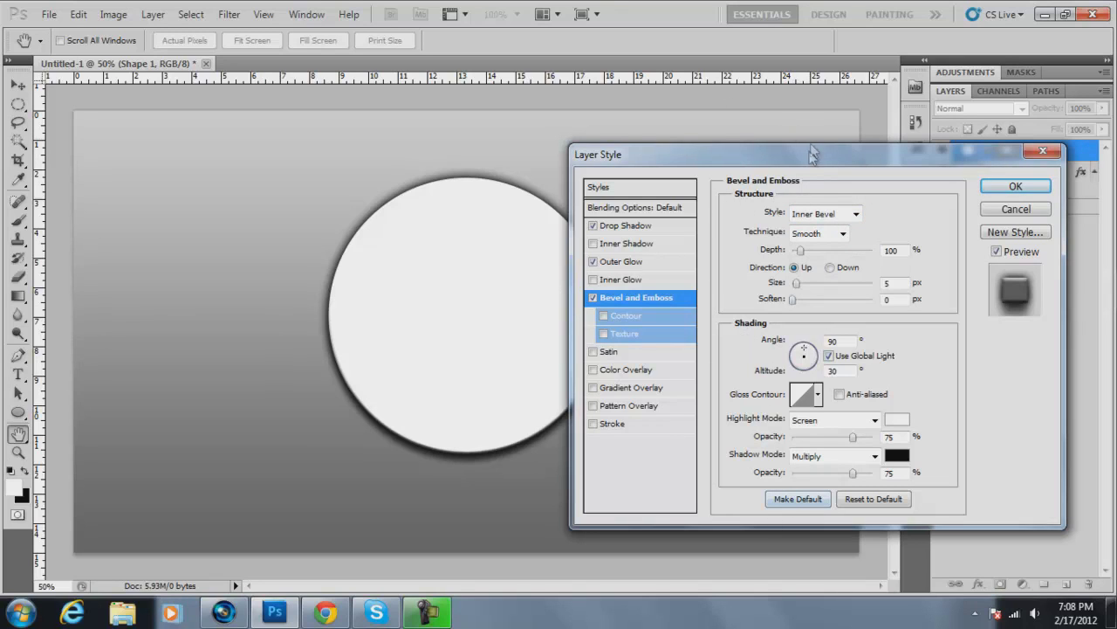
click(856, 214)
click(857, 214)
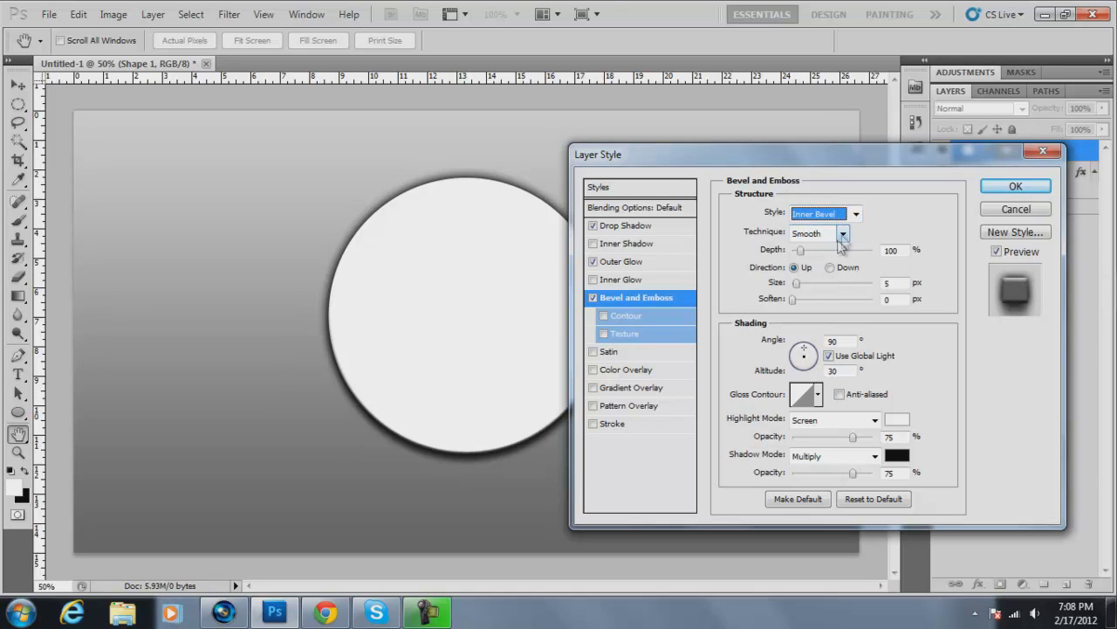
drag(801, 250, 921, 251)
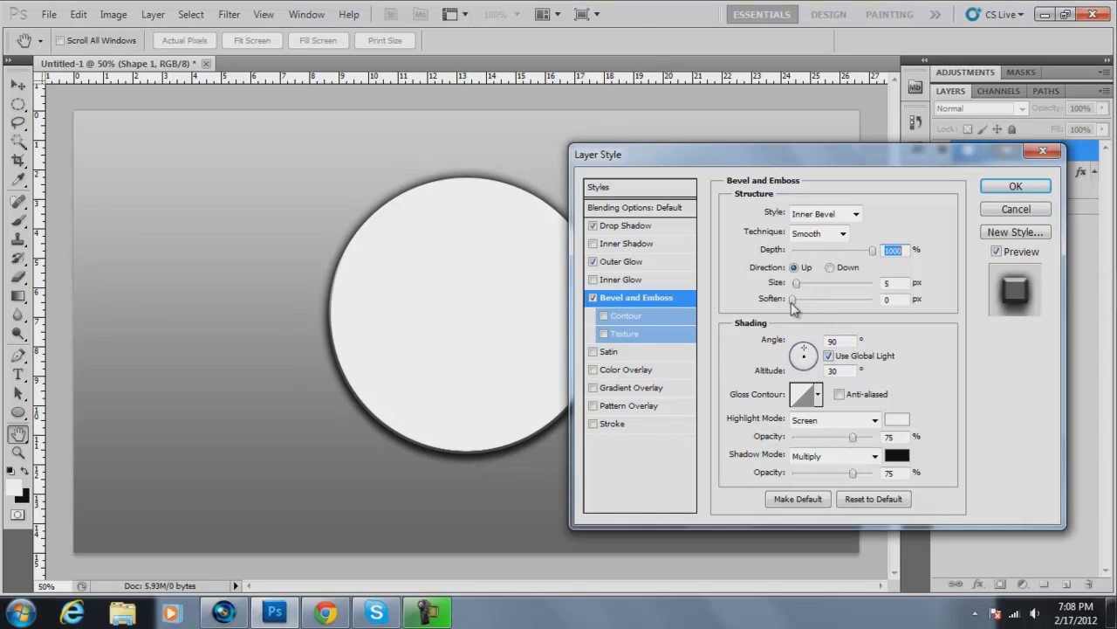
click(759, 299)
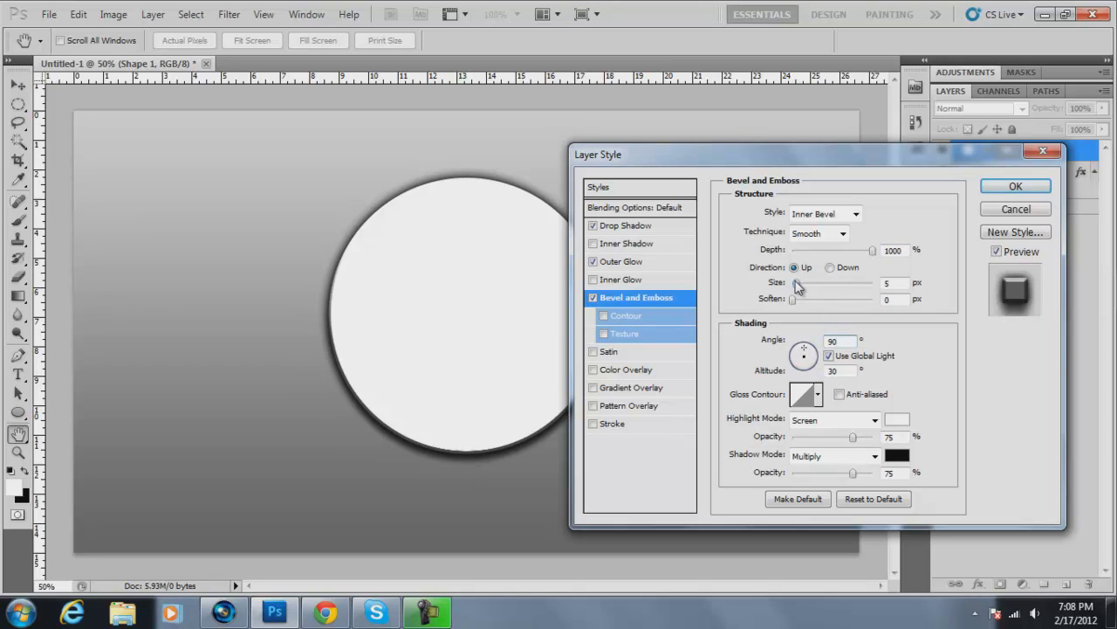
drag(797, 283, 809, 284)
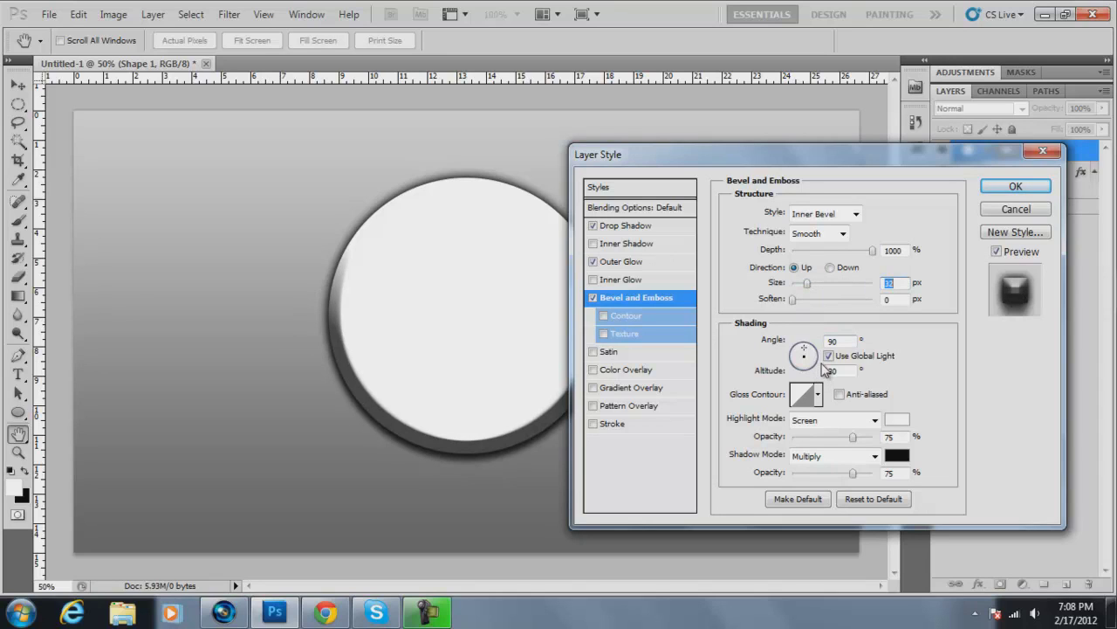
click(847, 342)
click(847, 375)
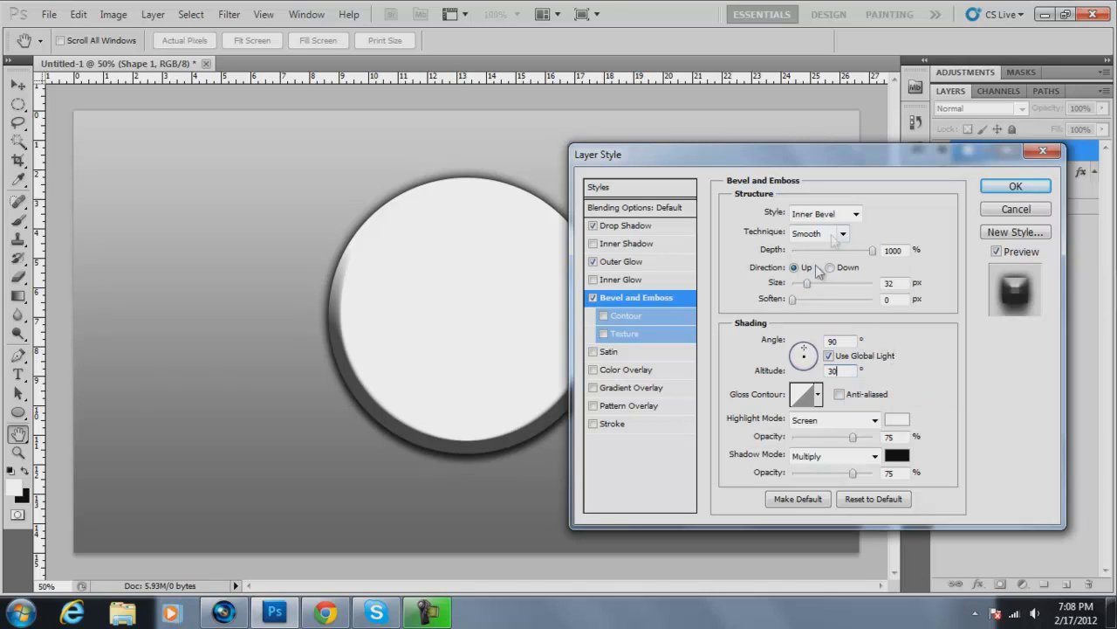
Set the bevel's gloss contour to the stair-stepped preset
click(818, 394)
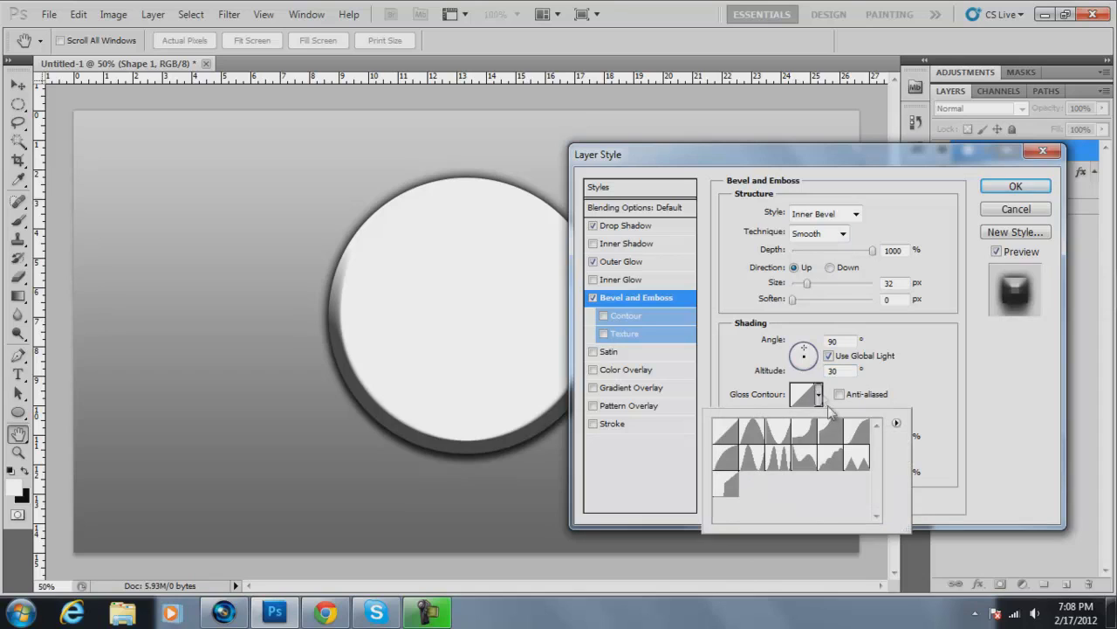
click(829, 465)
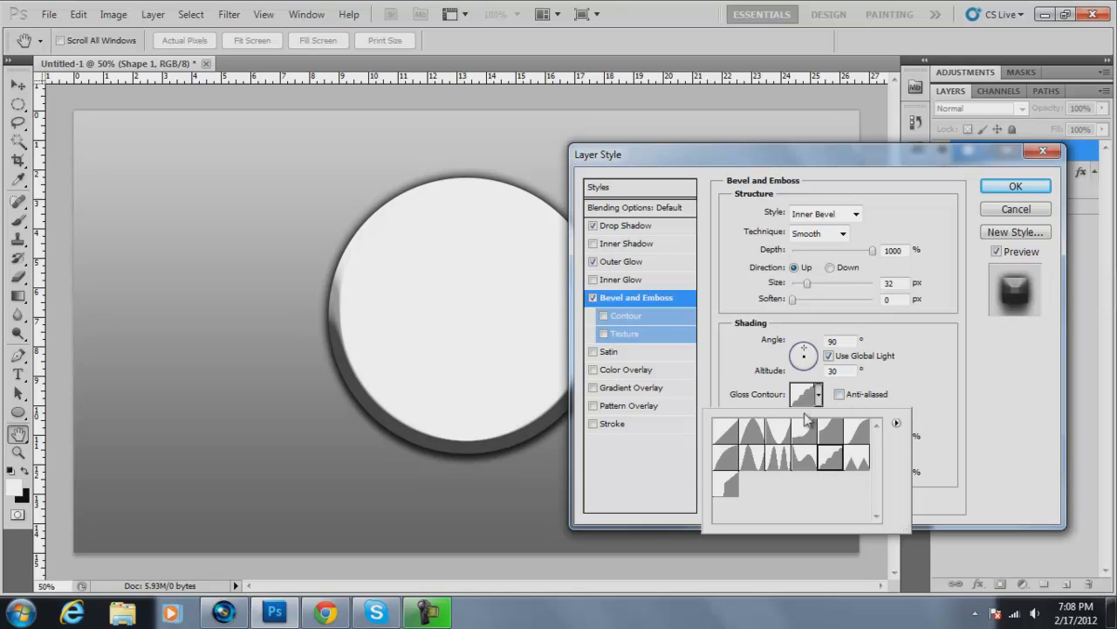
click(965, 409)
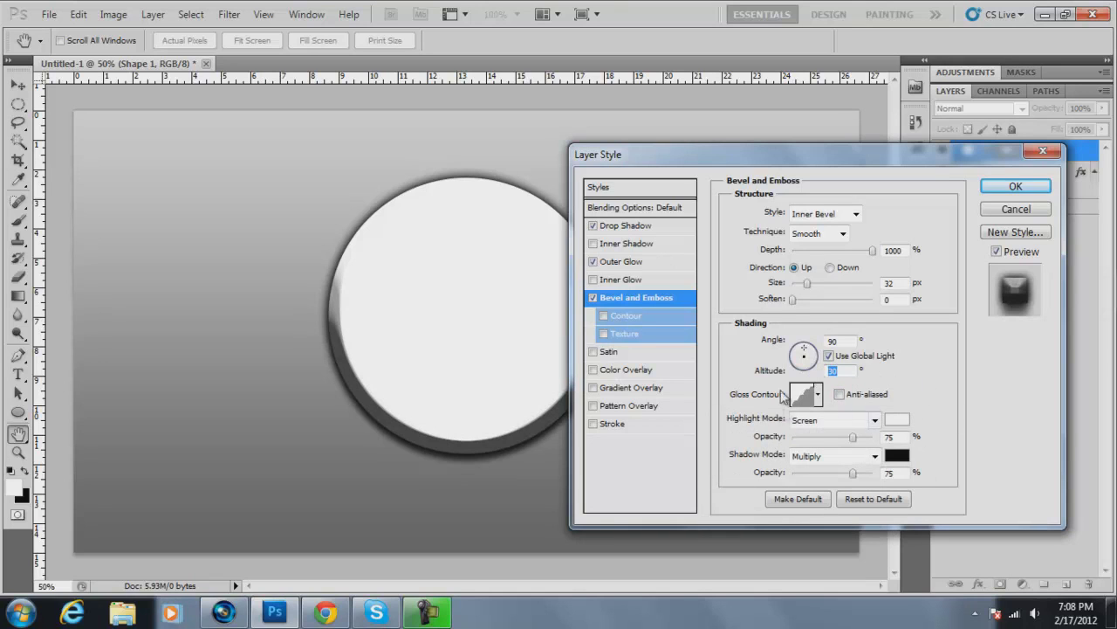
Change both the highlight mode and the shadow mode of the bevel to Normal
click(874, 419)
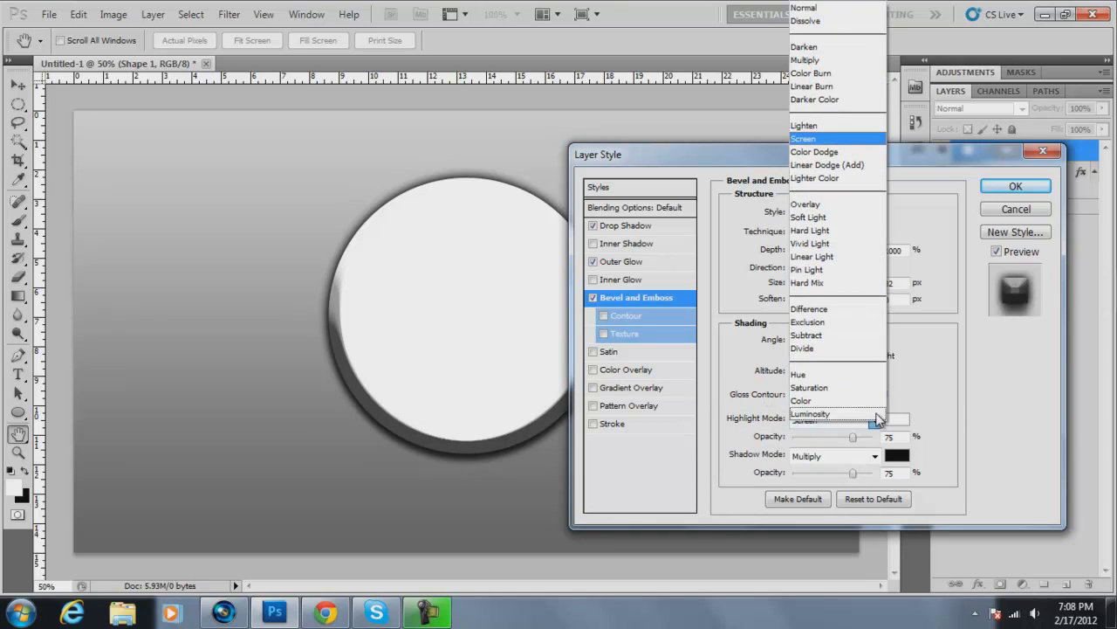
click(912, 415)
click(870, 424)
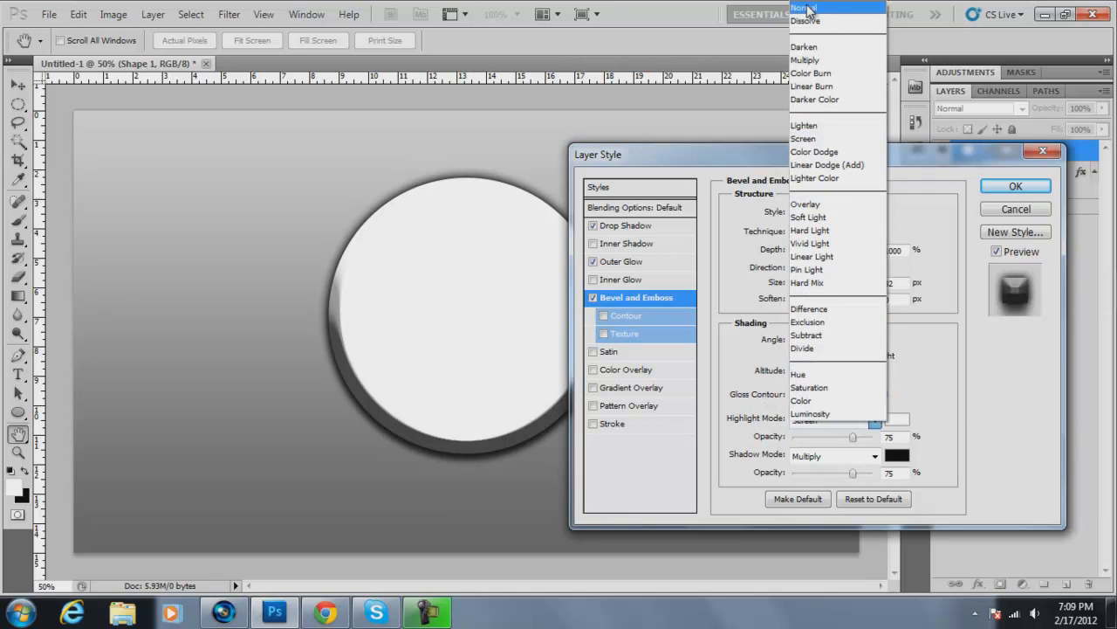
click(807, 9)
click(875, 455)
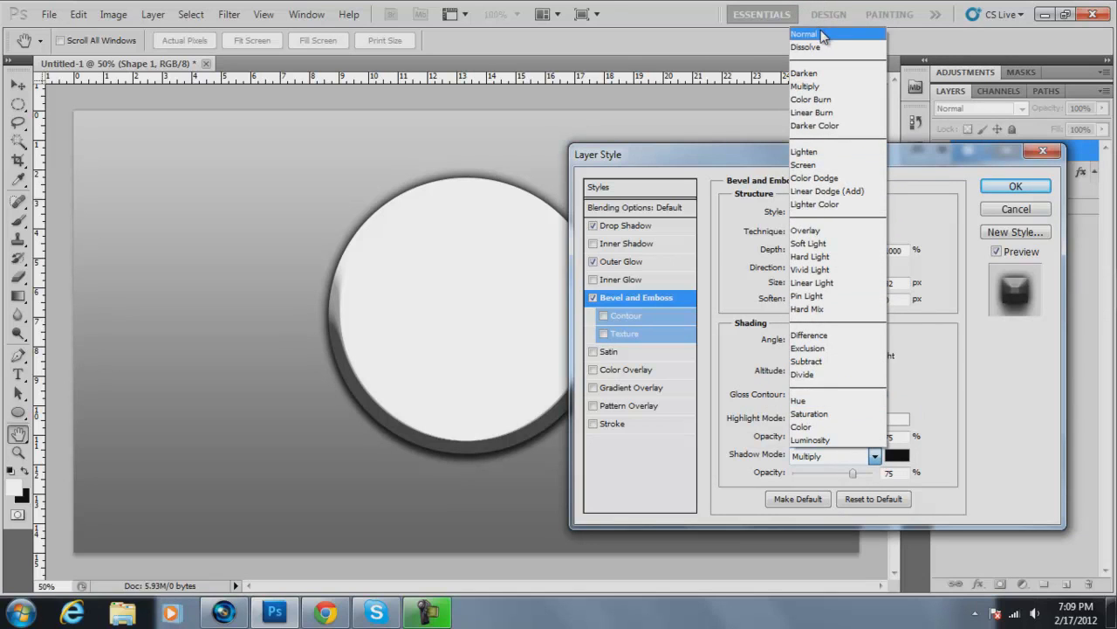
click(821, 35)
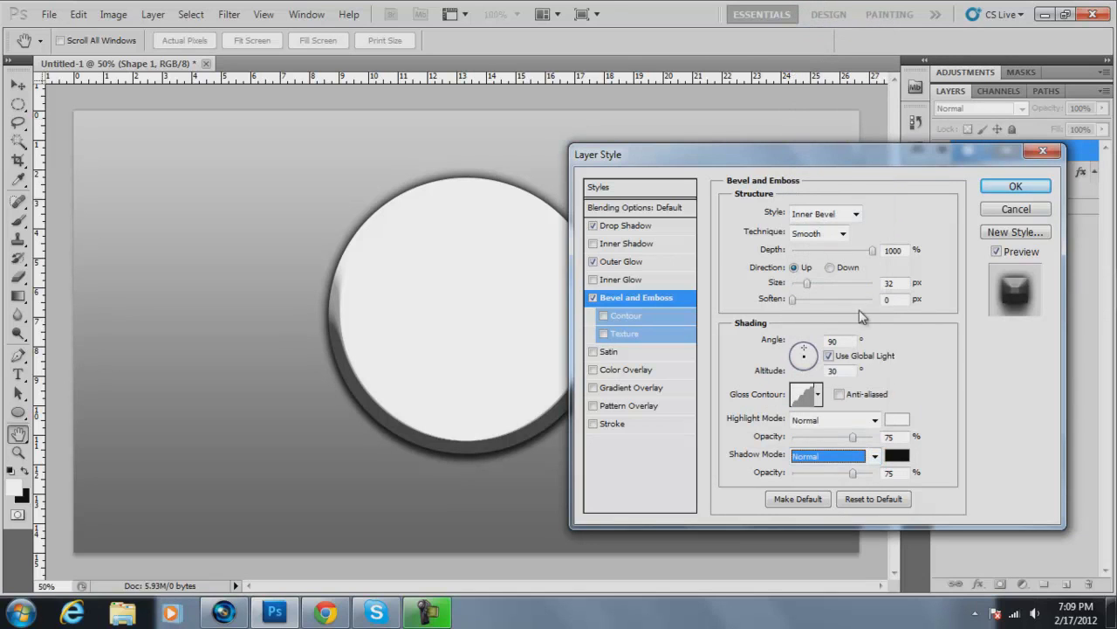
Set the bevel's highlight colour to black and apply the layer style to the circle
click(898, 421)
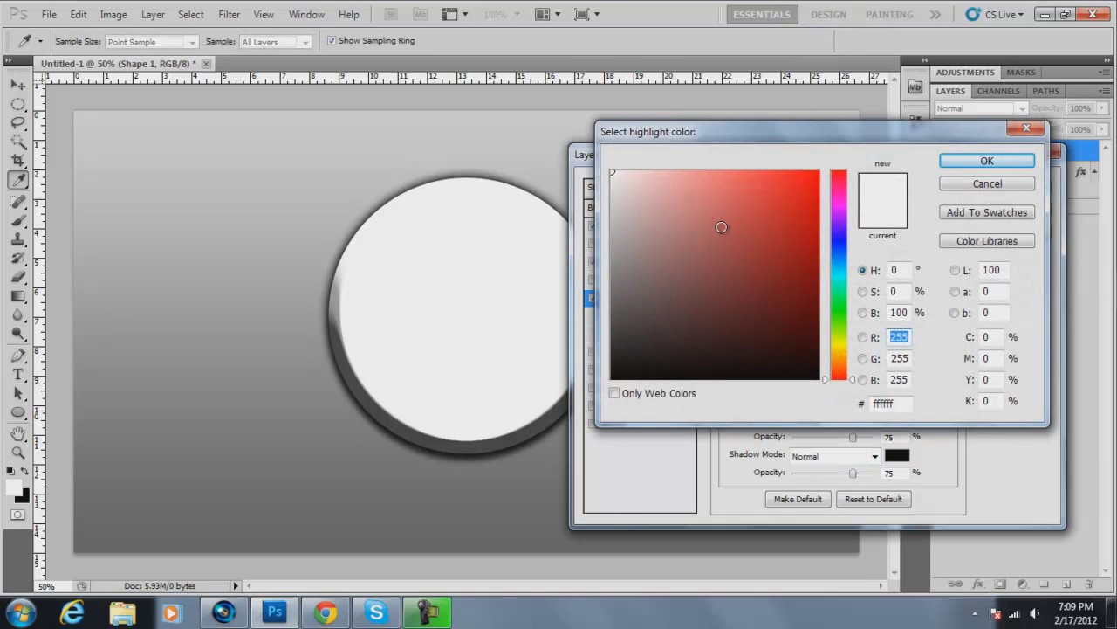
drag(722, 226, 715, 384)
click(986, 161)
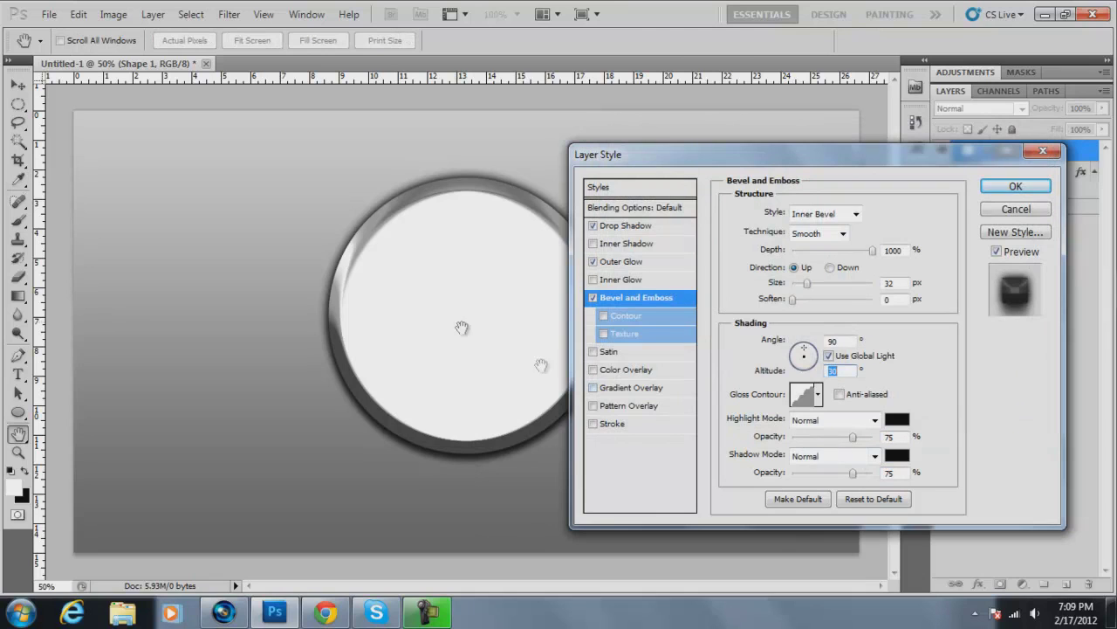
click(1018, 189)
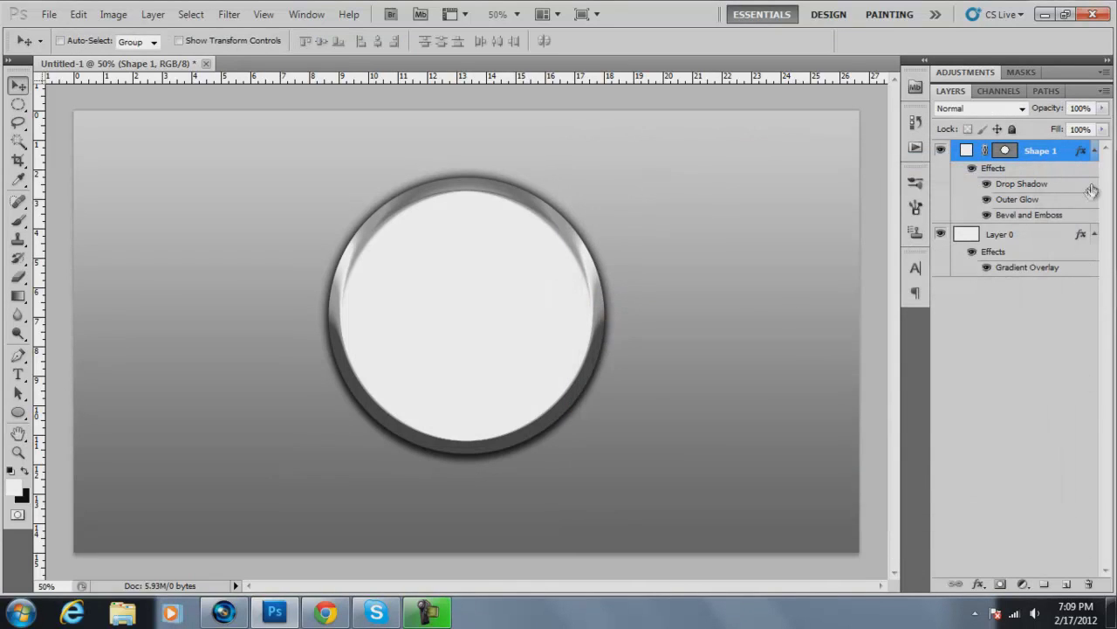
Add a new layer above Shape 1 and check the channel page's round badges in Chrome before returning to Photoshop
click(1094, 151)
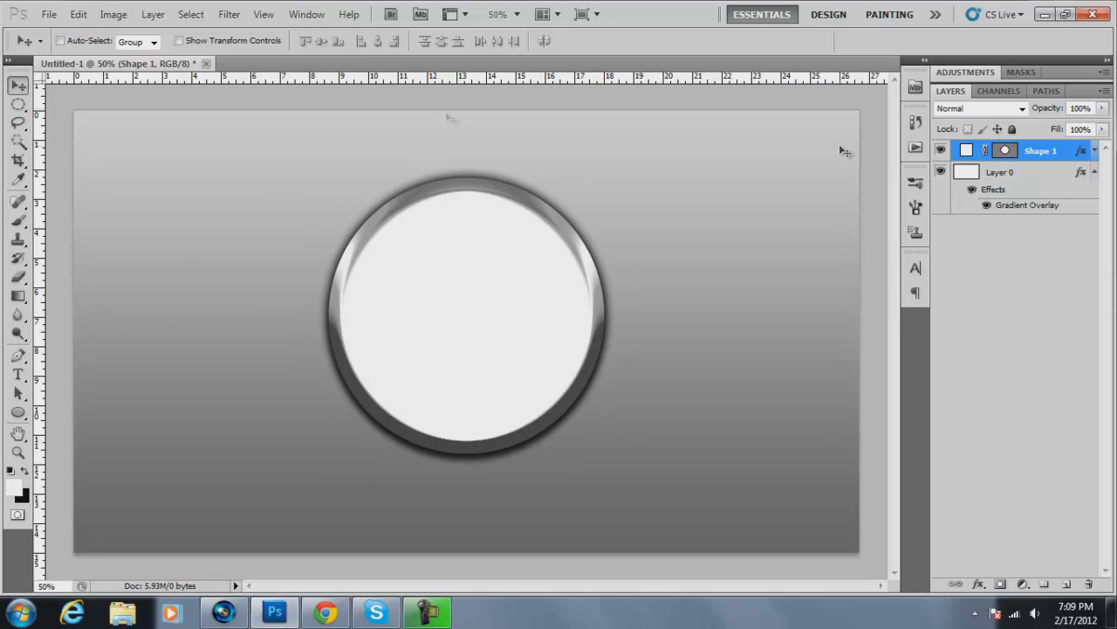
click(1066, 584)
click(325, 612)
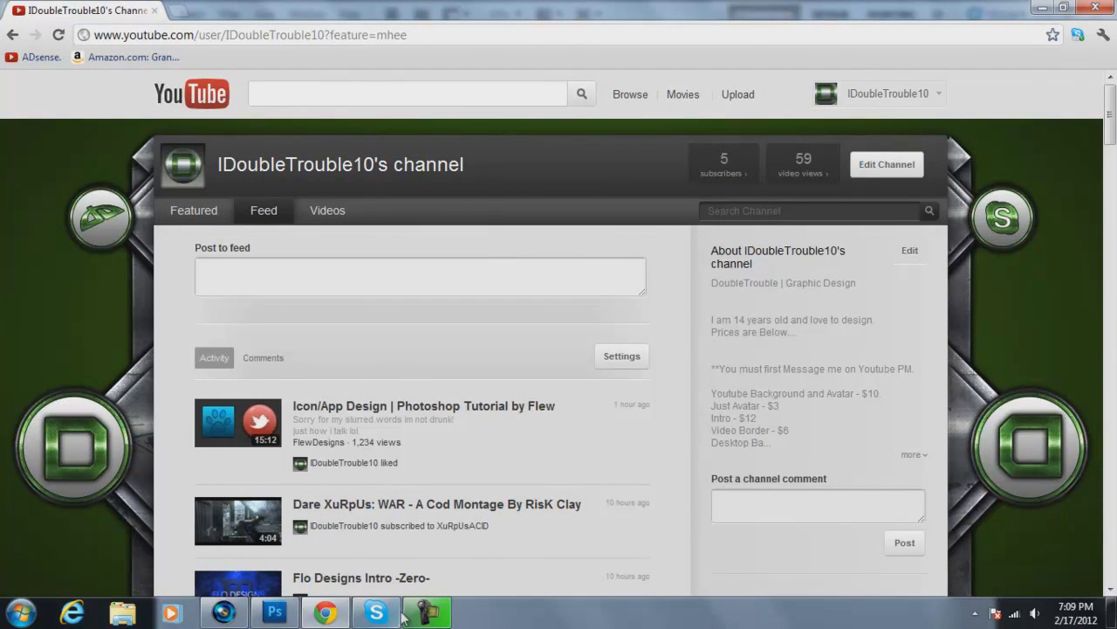
click(331, 613)
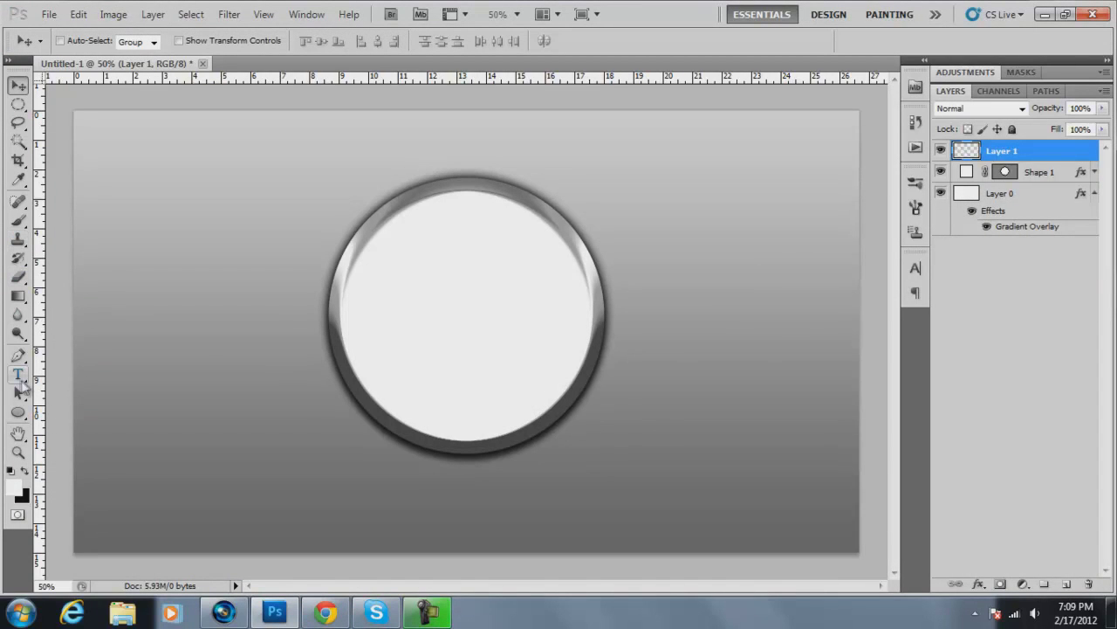
Draw a second, slightly smaller circle with the Ellipse tool on the canvas area left of the existing circle
click(17, 412)
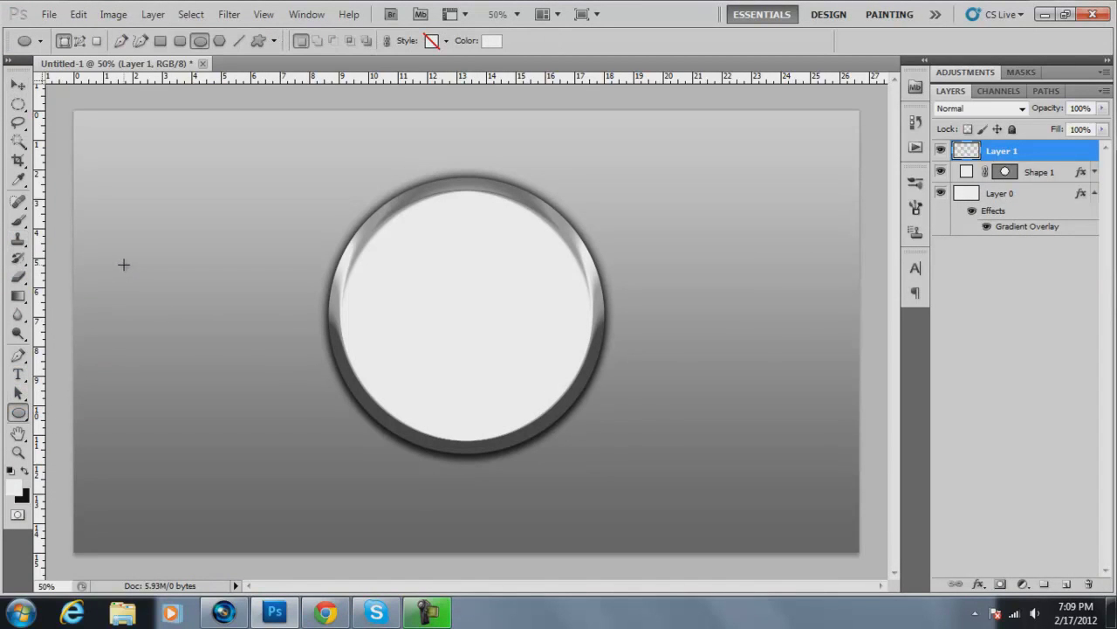
right_click(17, 412)
click(75, 446)
drag(304, 367, 391, 418)
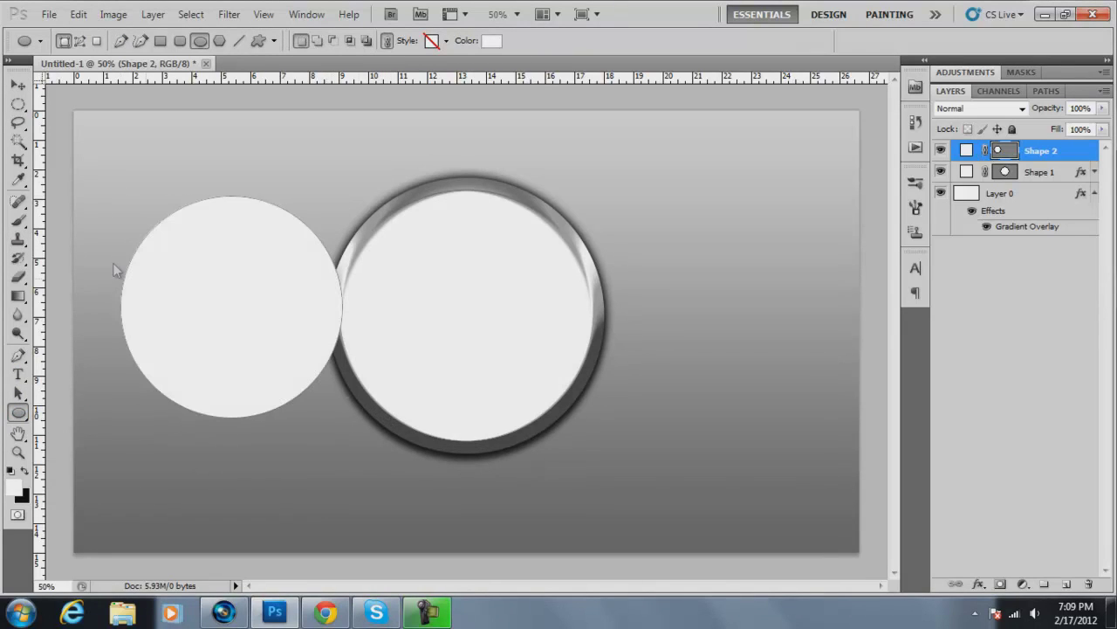
Apply a bright red Color Overlay to the new circle, Shape 2
double_click(1075, 159)
click(635, 374)
click(890, 213)
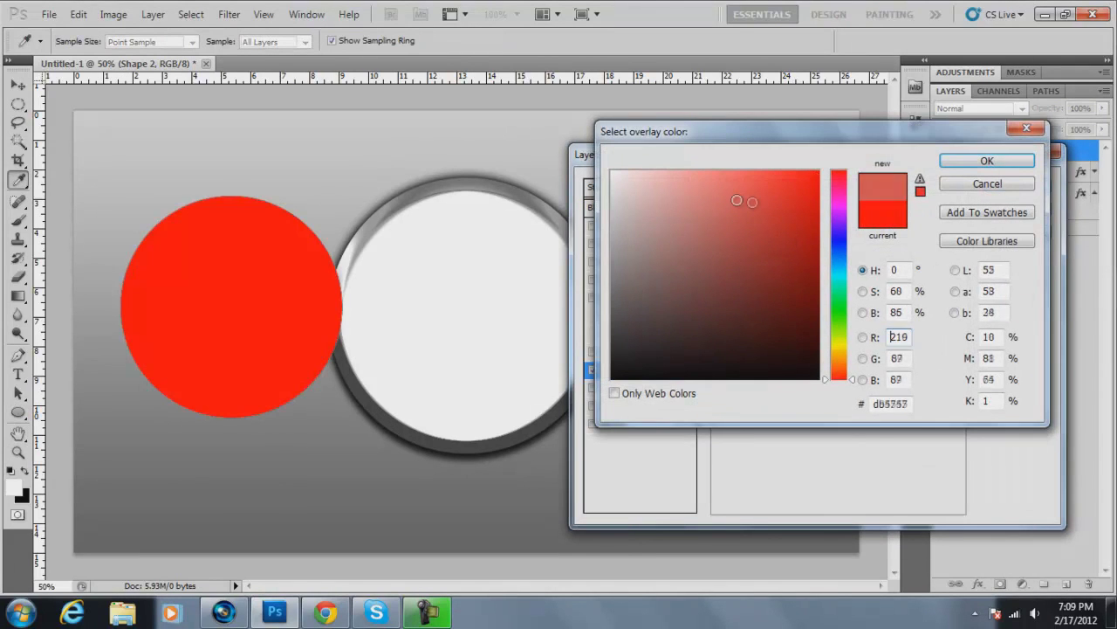
click(1003, 161)
click(1010, 185)
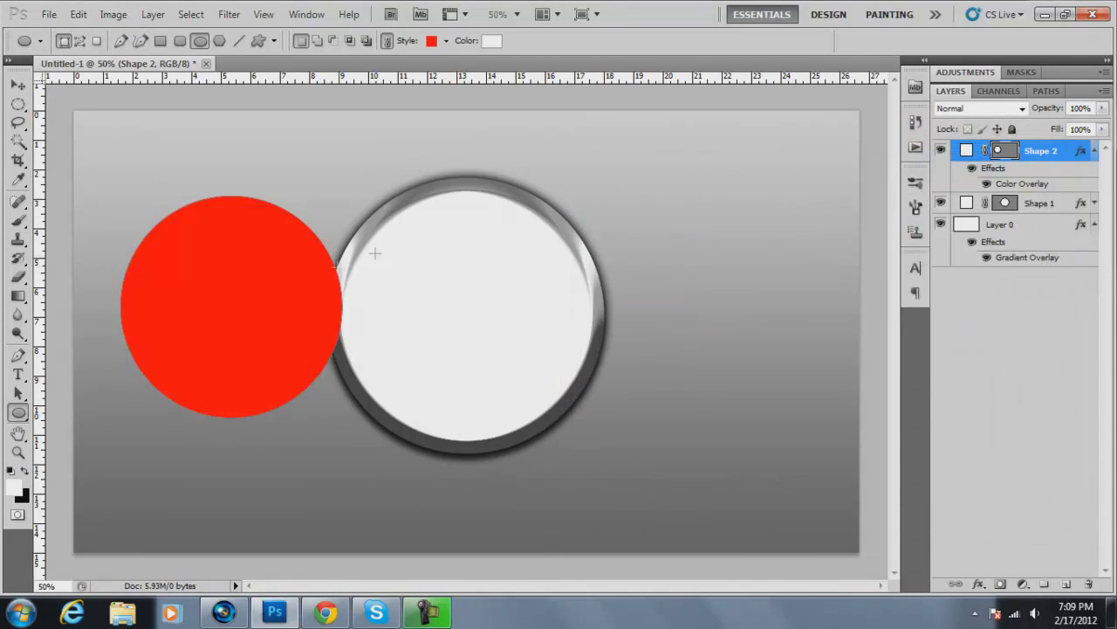
Move the red circle to the center of the beveled circle and collapse its effects list
click(19, 85)
drag(213, 288, 454, 293)
click(1095, 151)
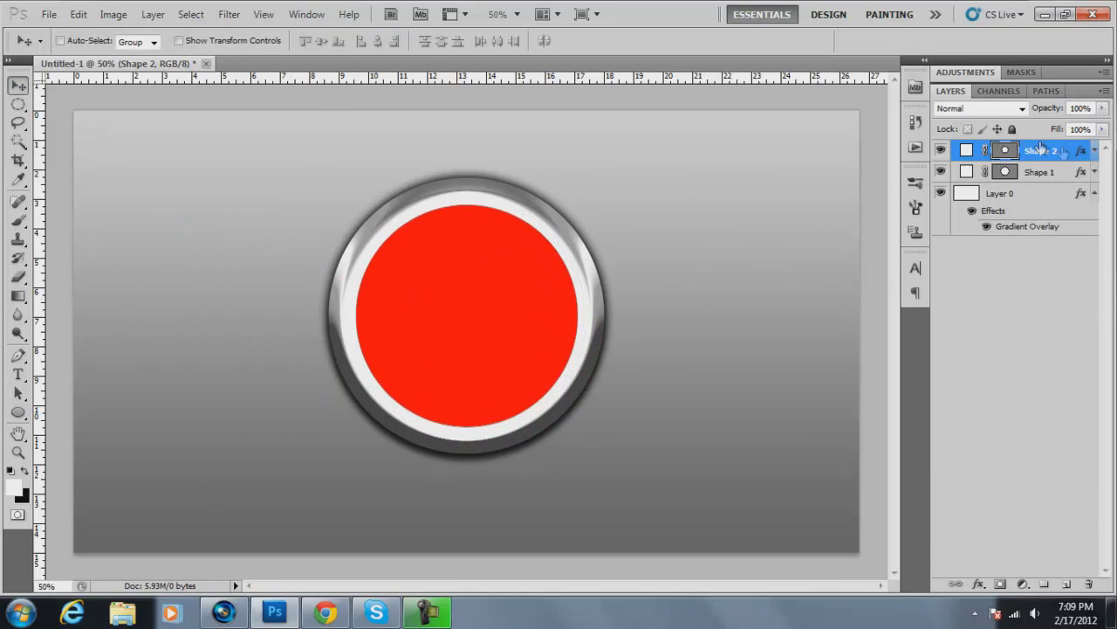
Rasterize the Shape 2 and Shape 1 layers
right_click(1057, 149)
click(978, 280)
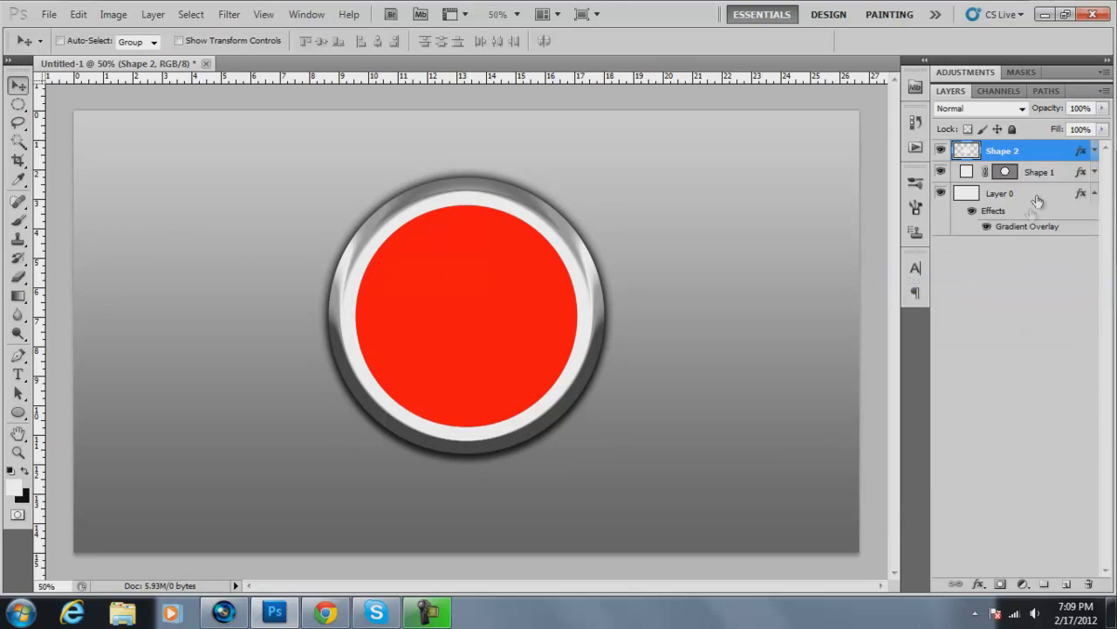
right_click(1054, 175)
click(997, 310)
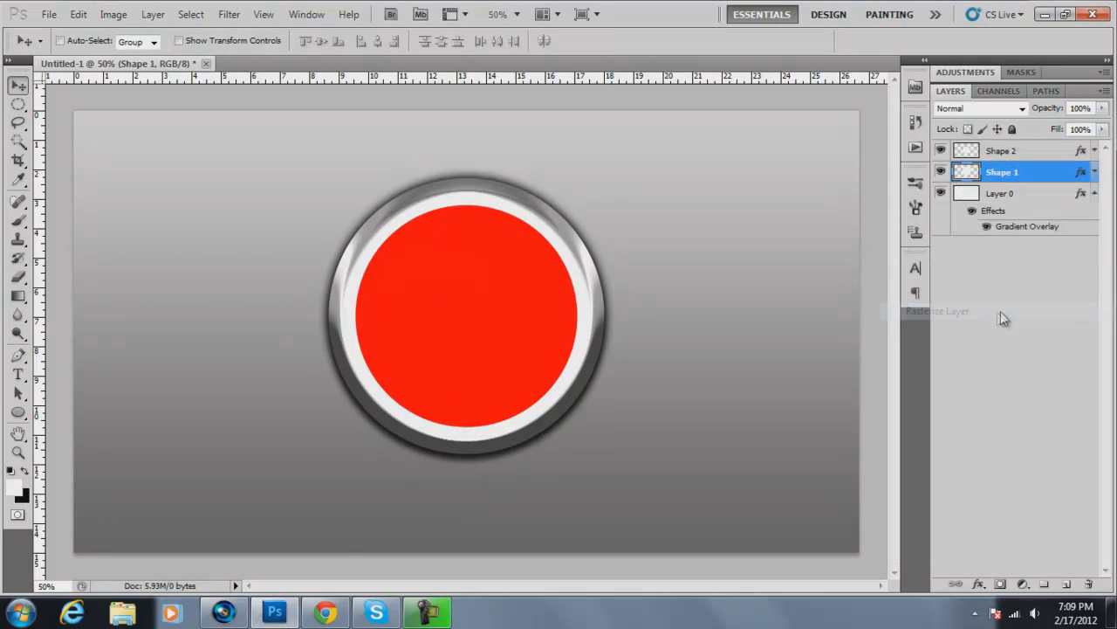
Enlarge the red Shape 2 circle proportionally about its center to 113.28% so it fills the beveled ring's inner area
click(1036, 162)
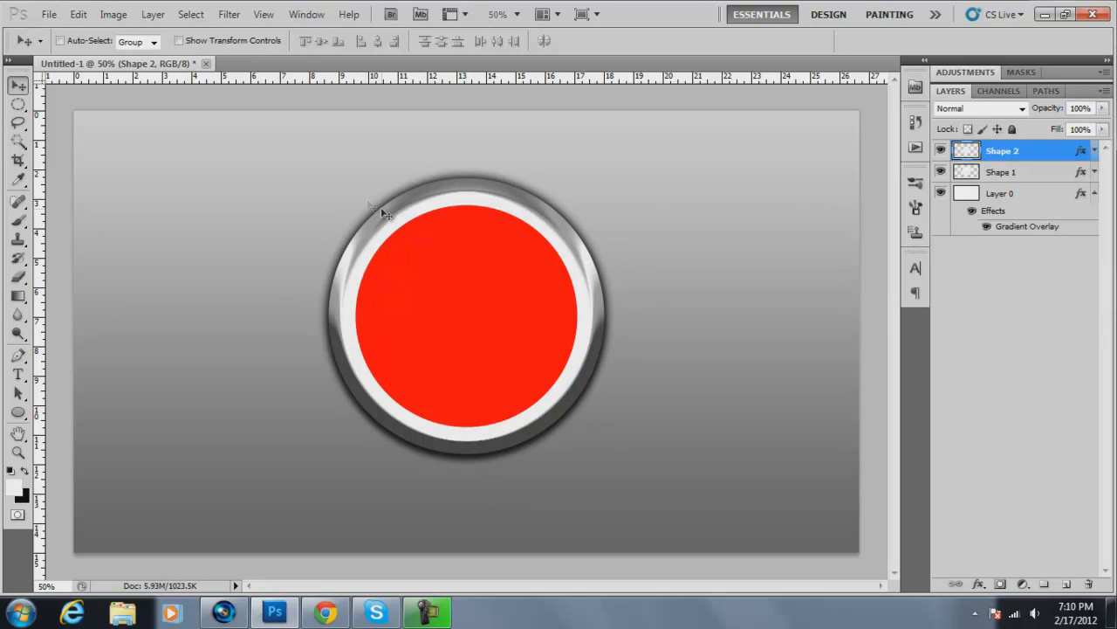
click(78, 15)
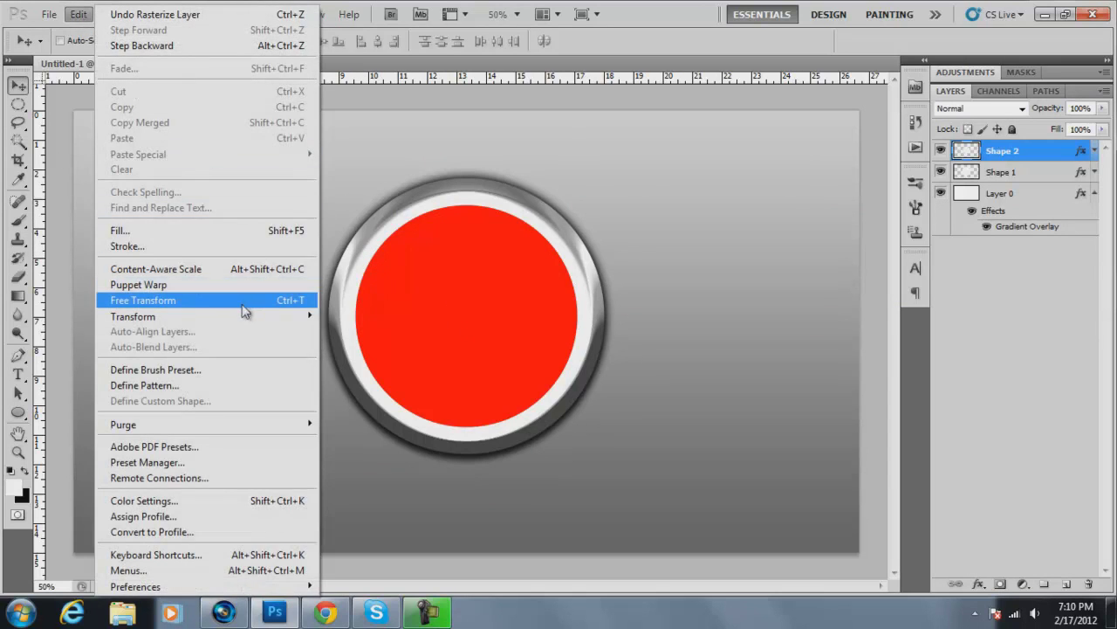
click(242, 304)
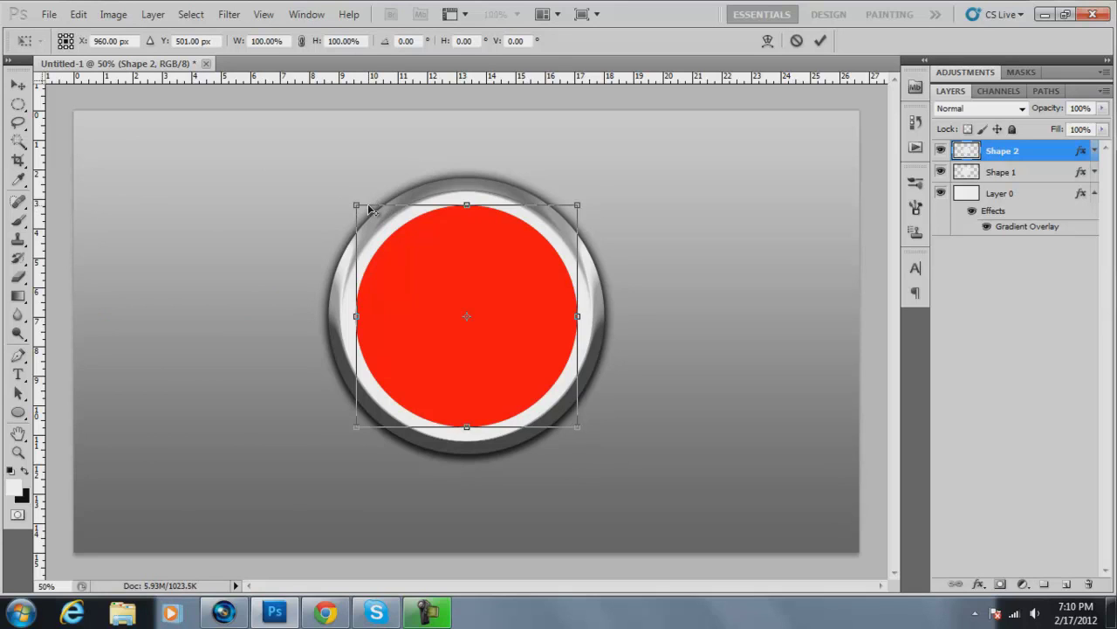
drag(358, 208, 341, 194)
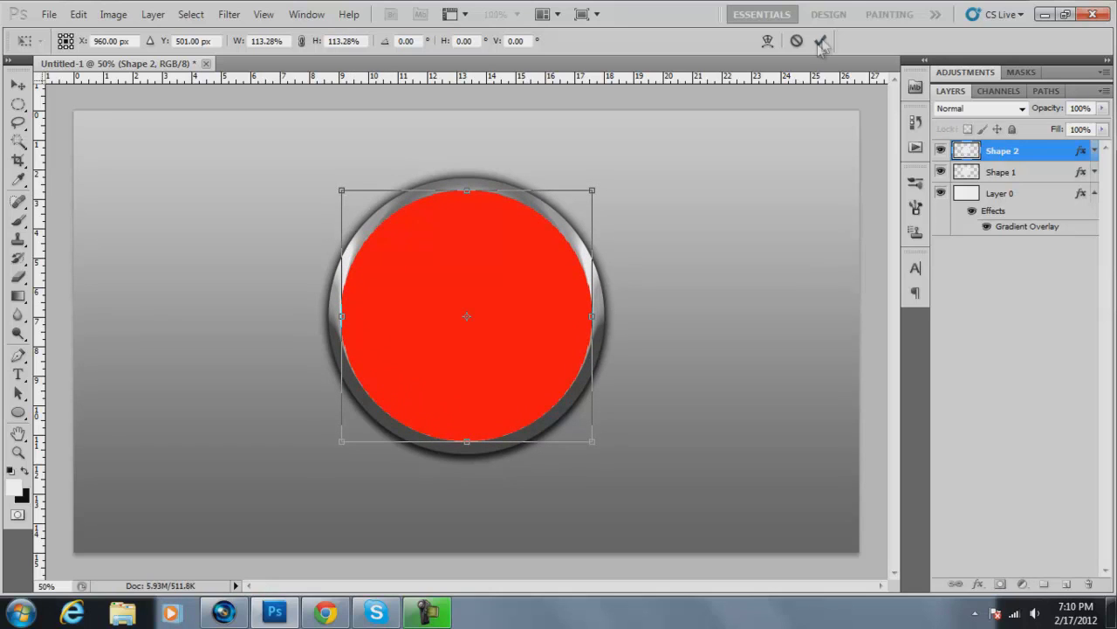
click(820, 41)
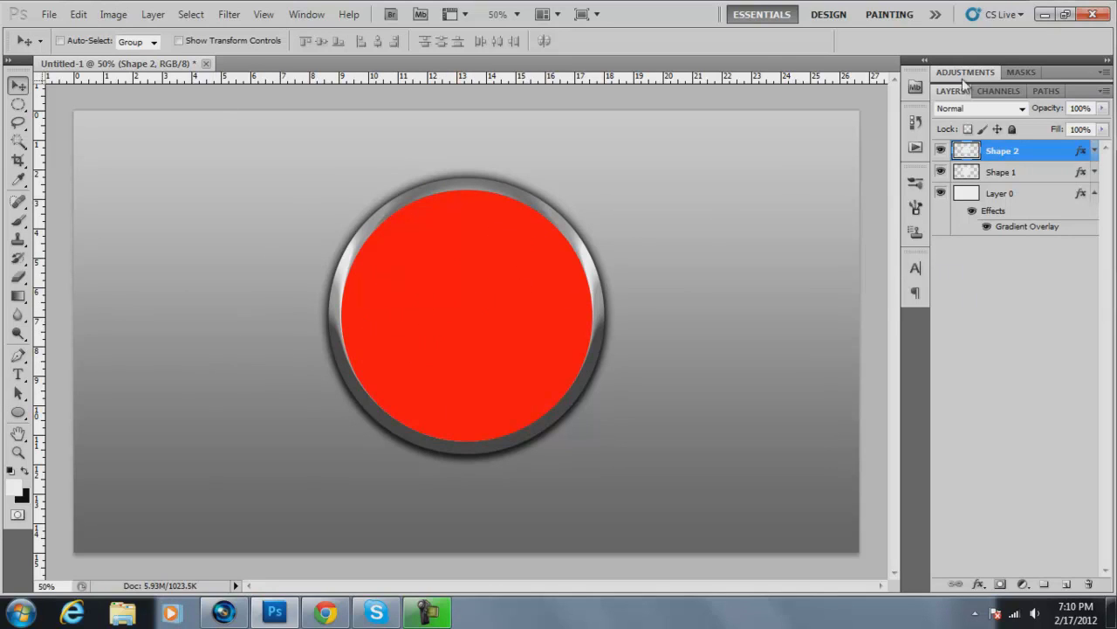
Apply the dark brushed-metal preset layer style with a light horizontal band to Shape 2
double_click(1061, 152)
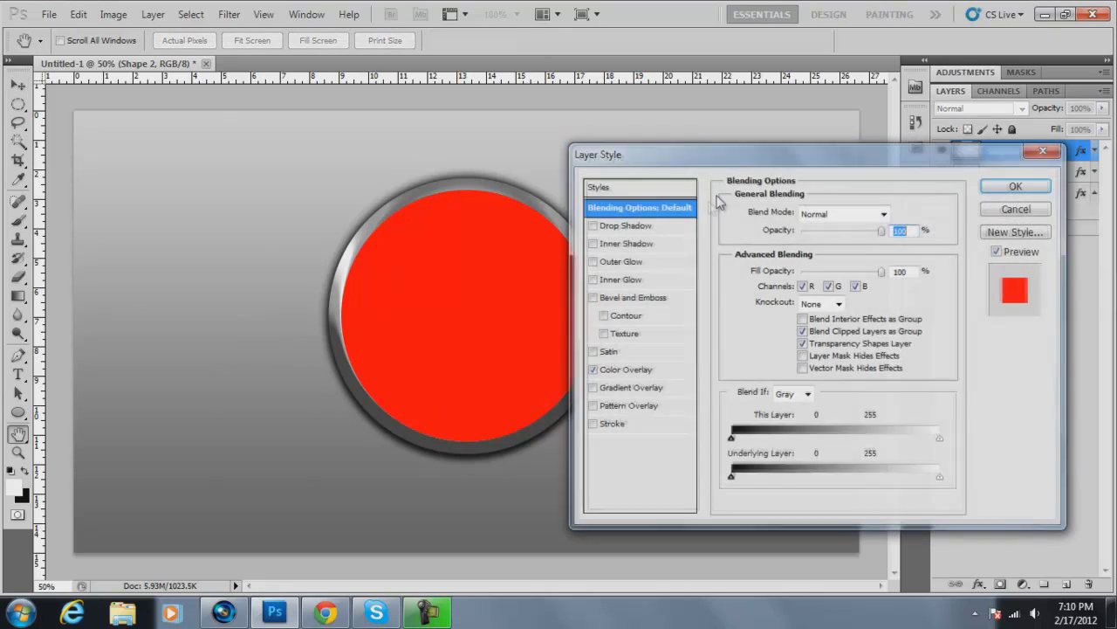
click(634, 188)
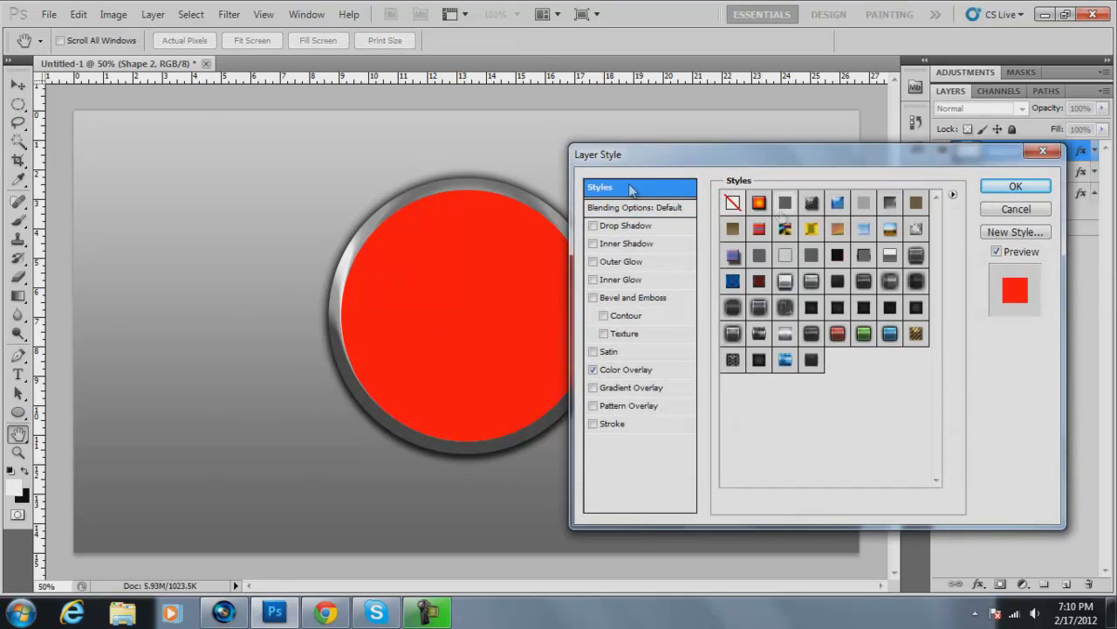
click(731, 334)
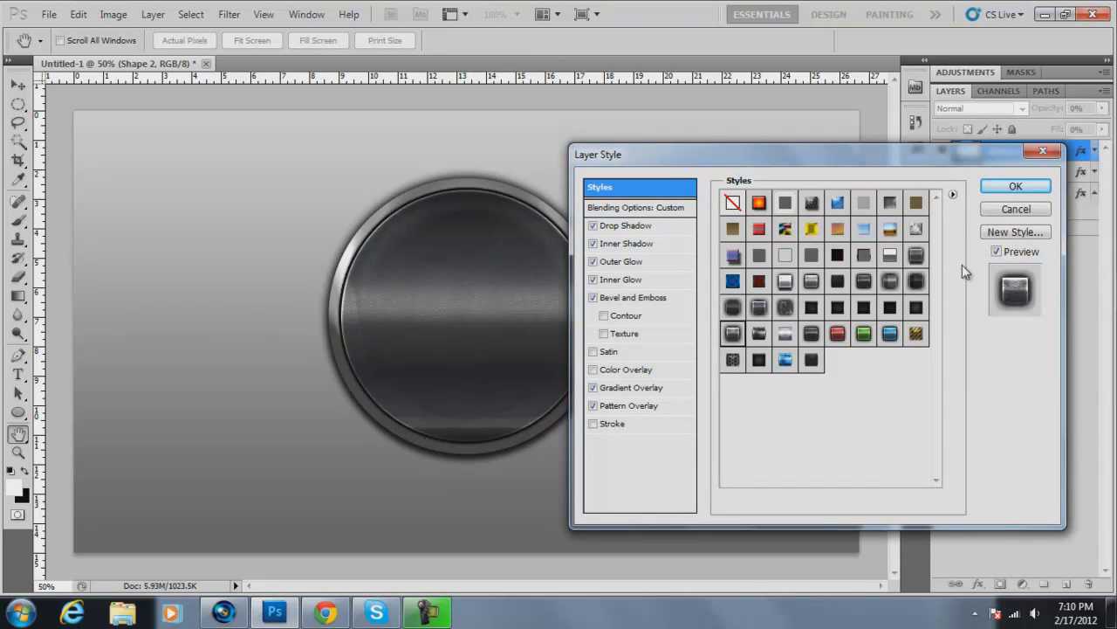
click(996, 252)
click(996, 251)
click(1018, 186)
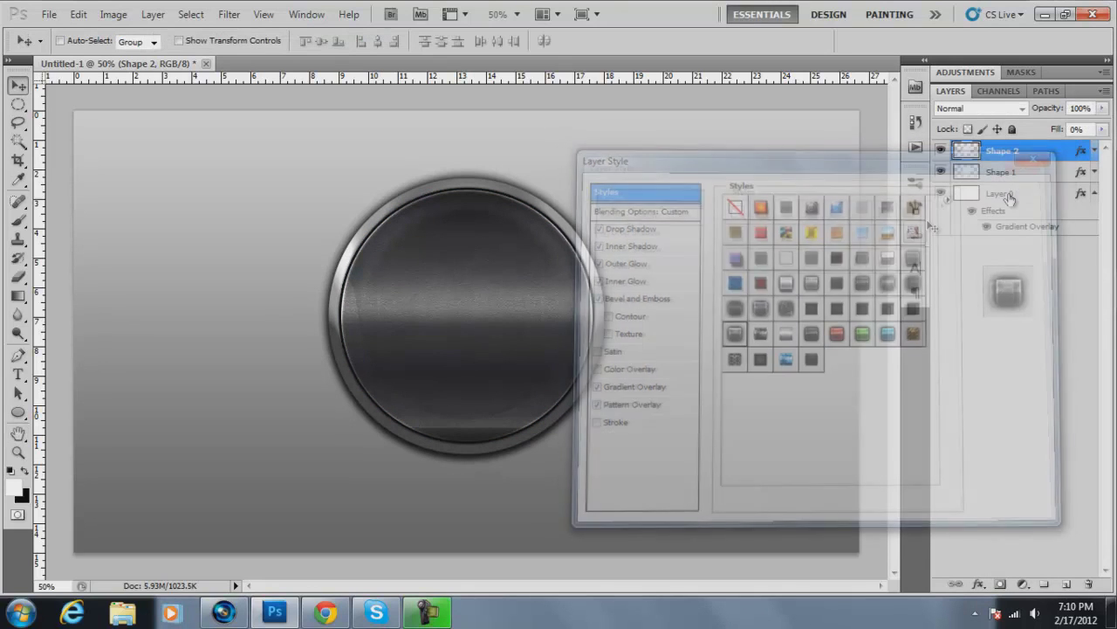
Examine the Drop Shadow, Inner Shadow and Outer Glow settings of Shape 2's layer style without changing them
double_click(1069, 153)
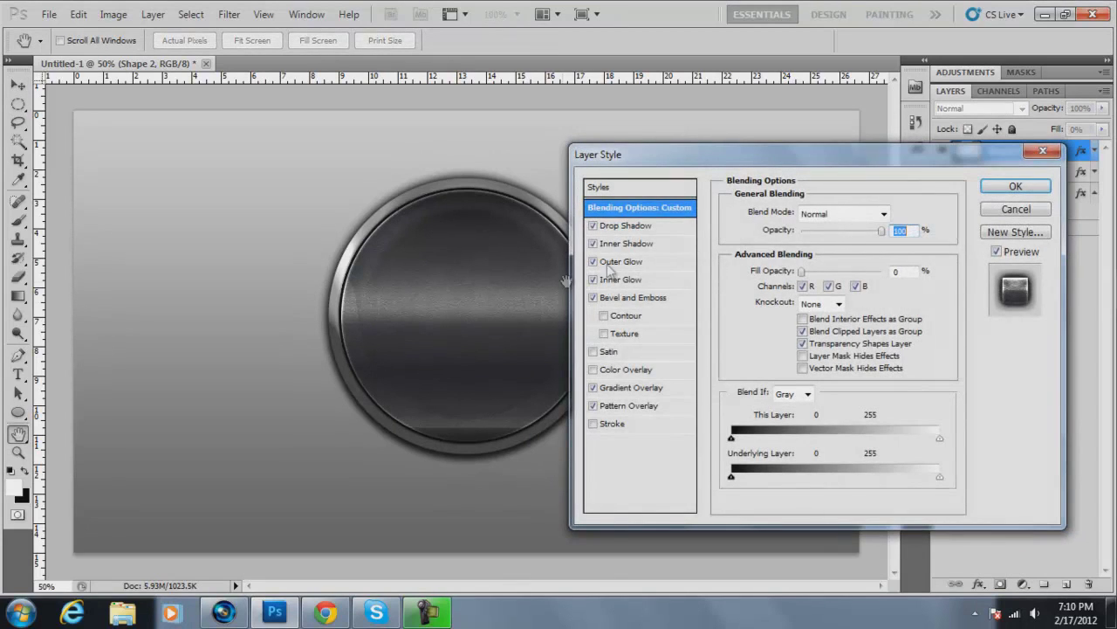
click(660, 225)
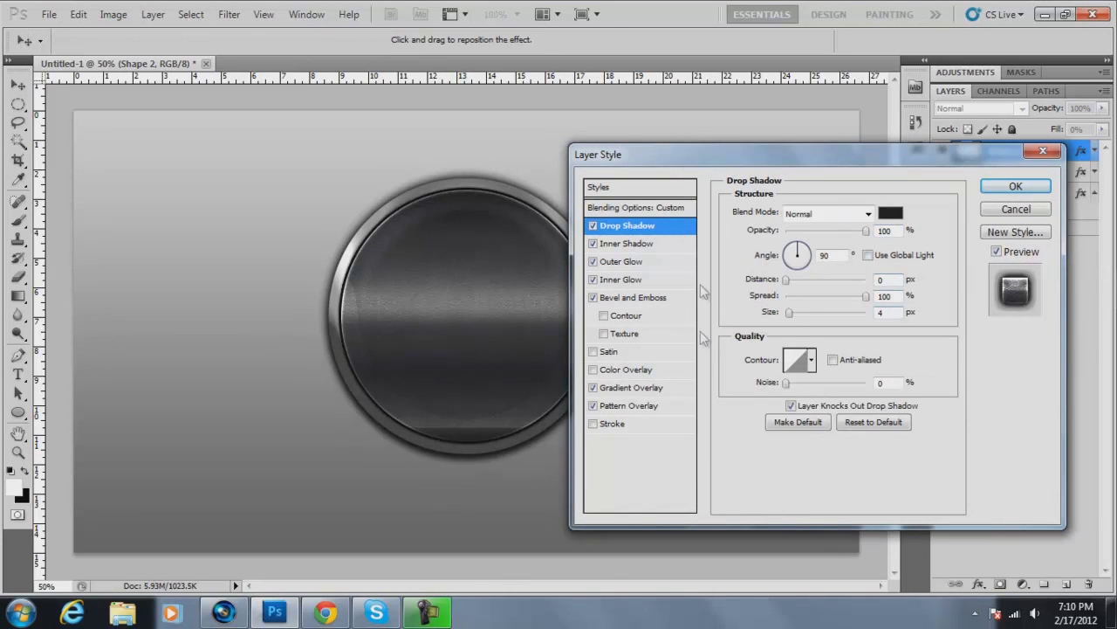
click(656, 243)
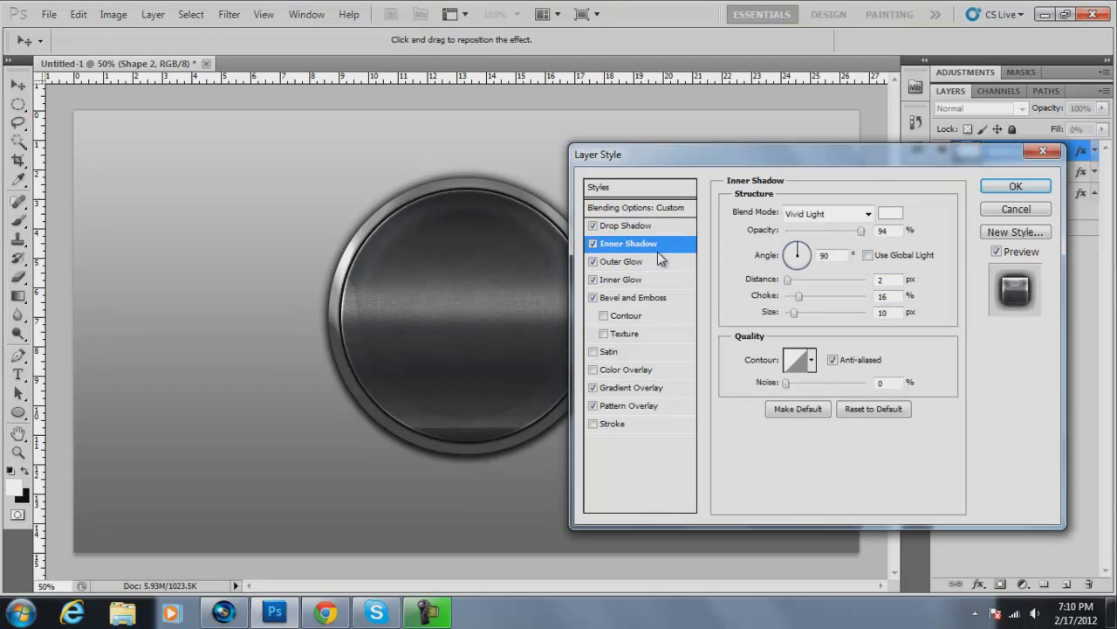
click(643, 262)
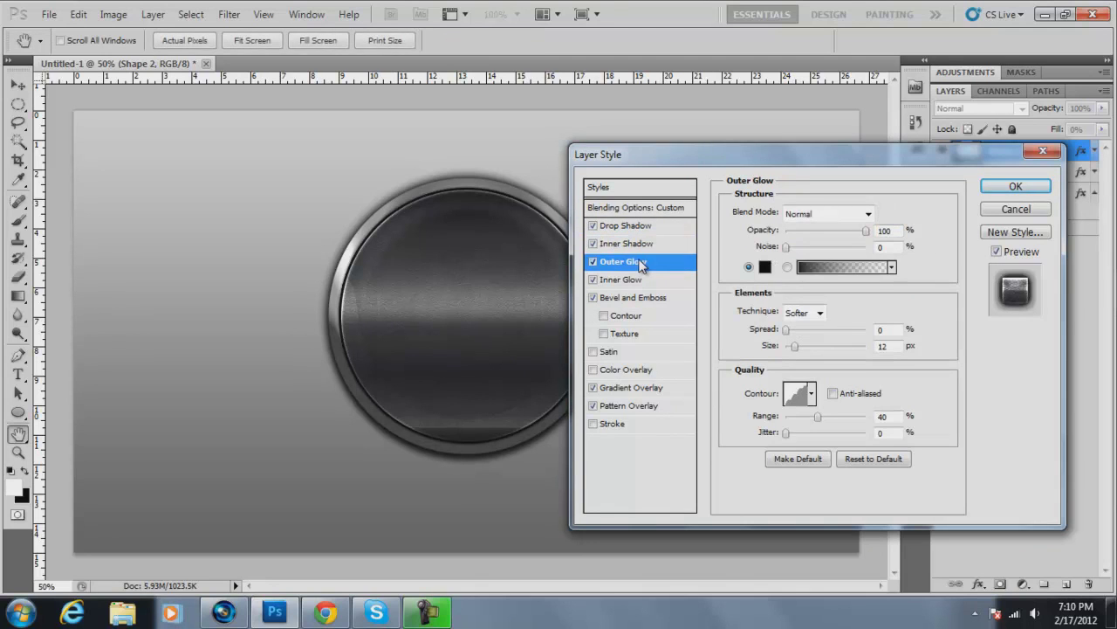
click(1010, 212)
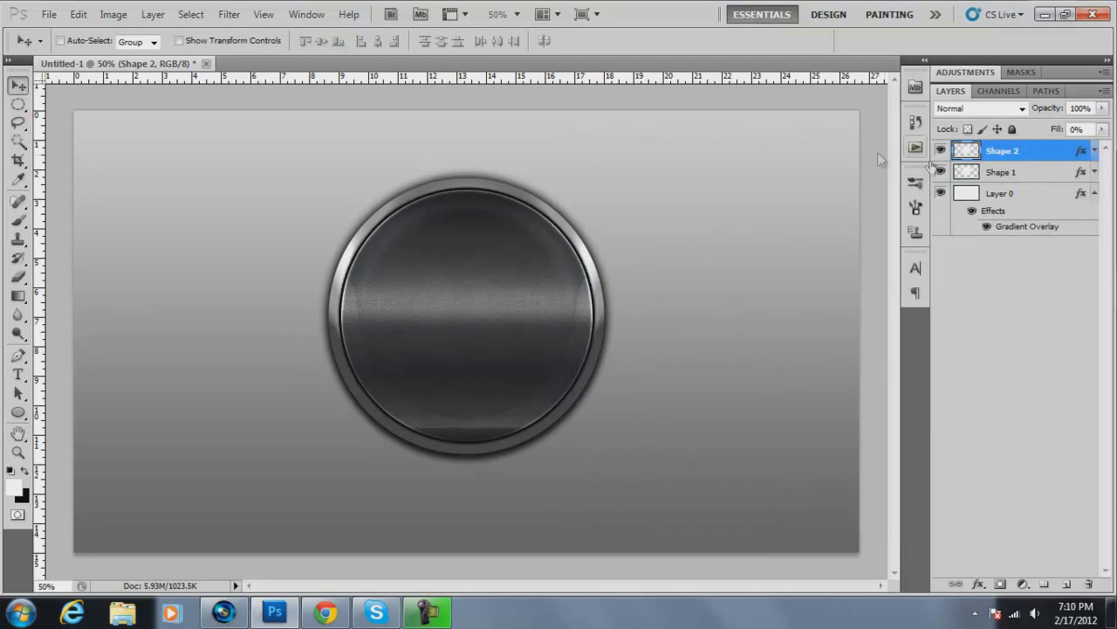
double_click(1048, 153)
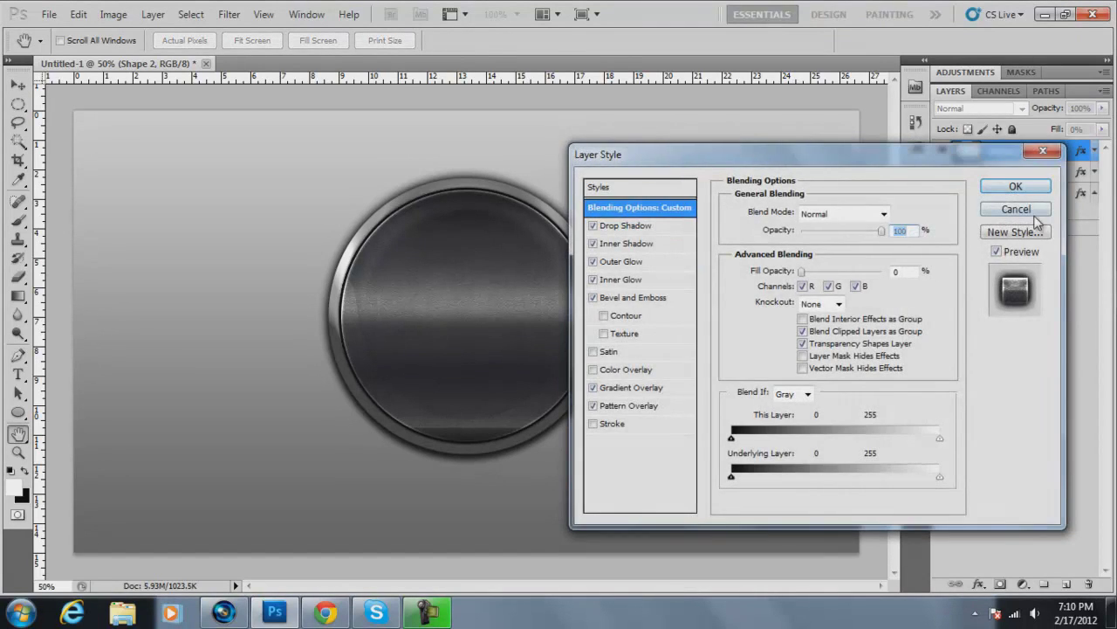
click(1037, 188)
double_click(1058, 154)
click(634, 190)
click(1016, 210)
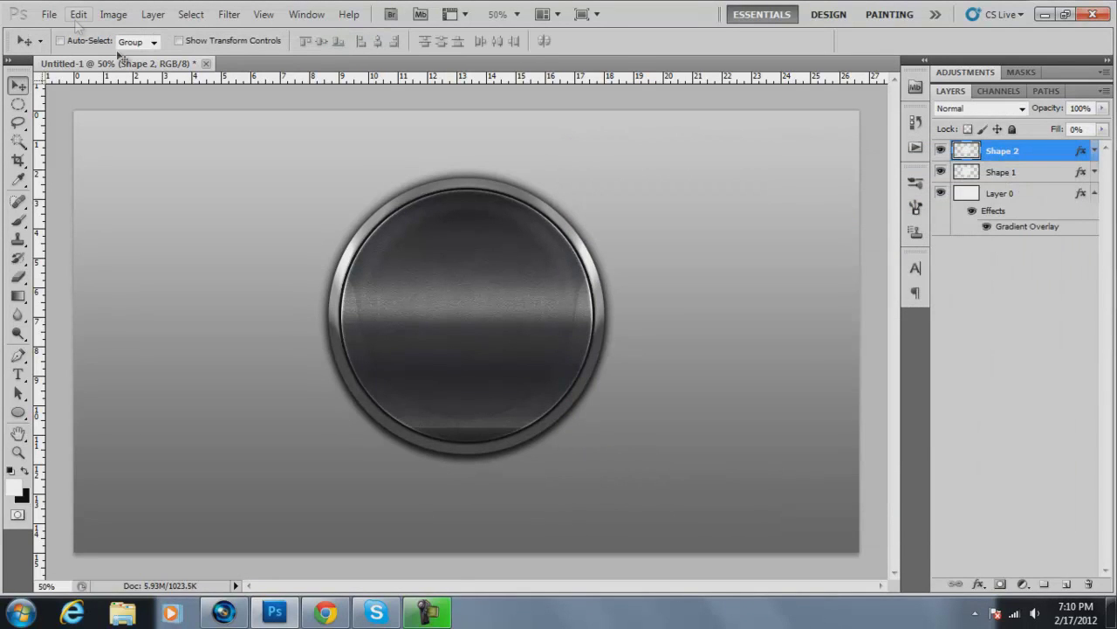
double_click(1028, 148)
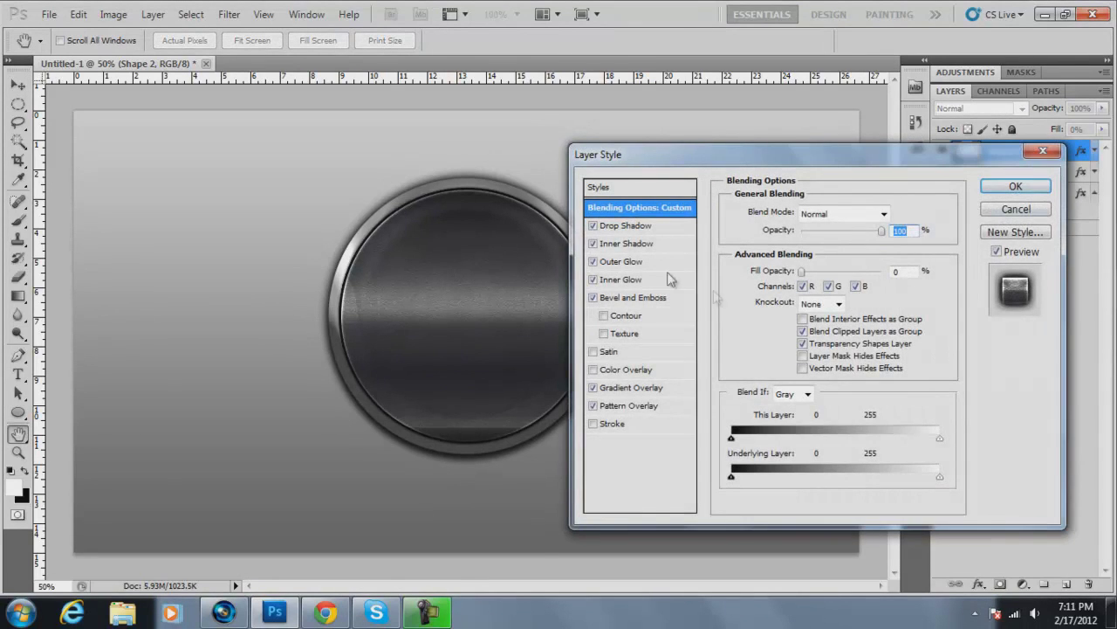
click(1012, 233)
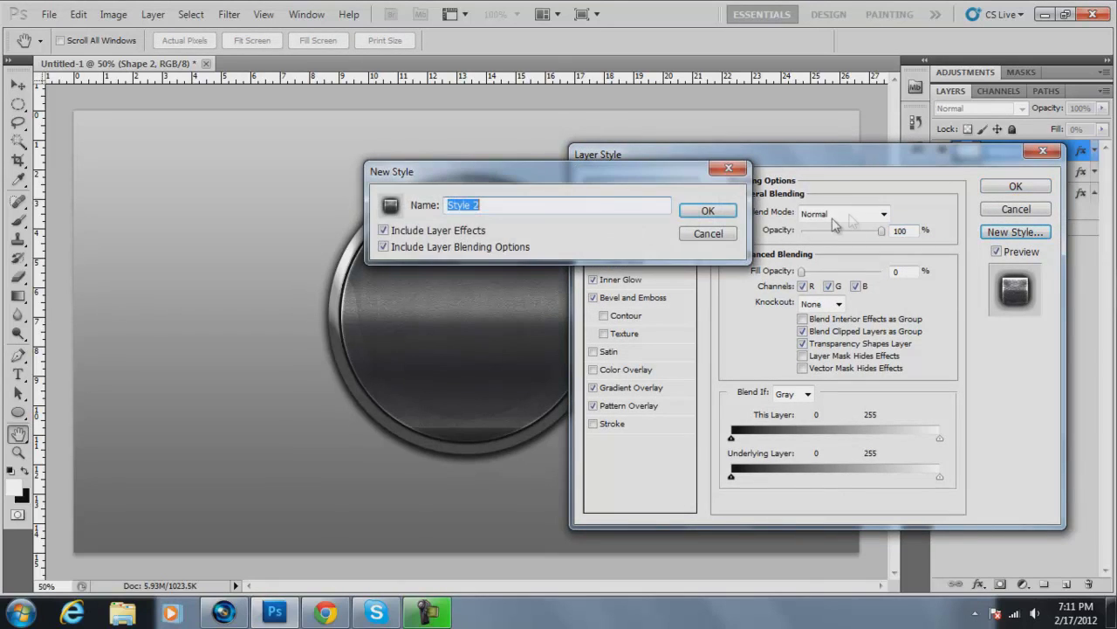
click(709, 233)
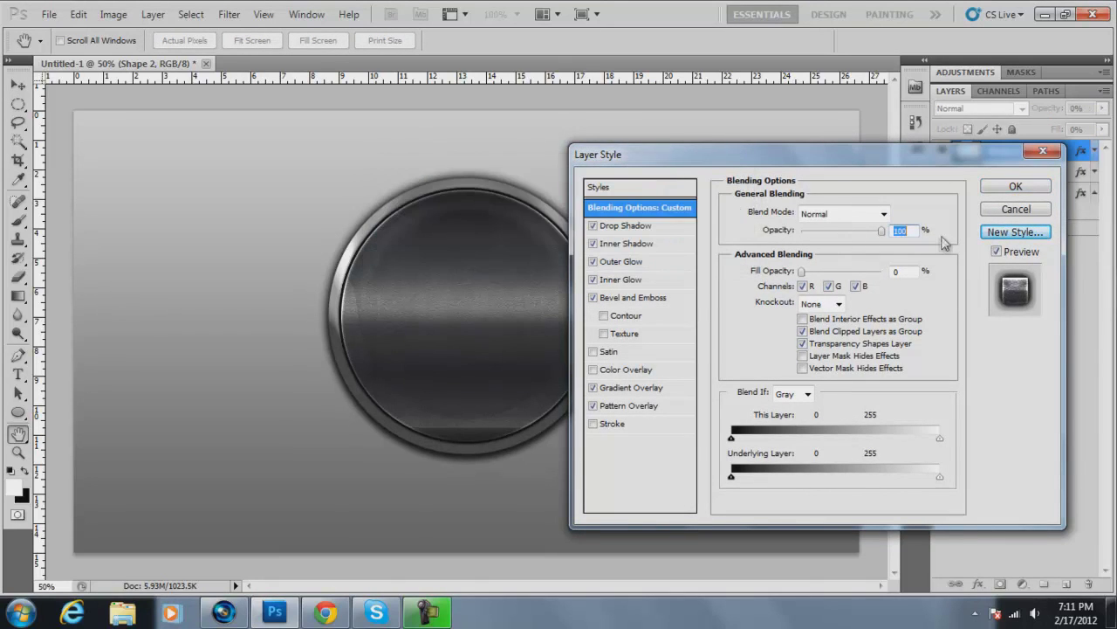
click(1013, 232)
click(730, 233)
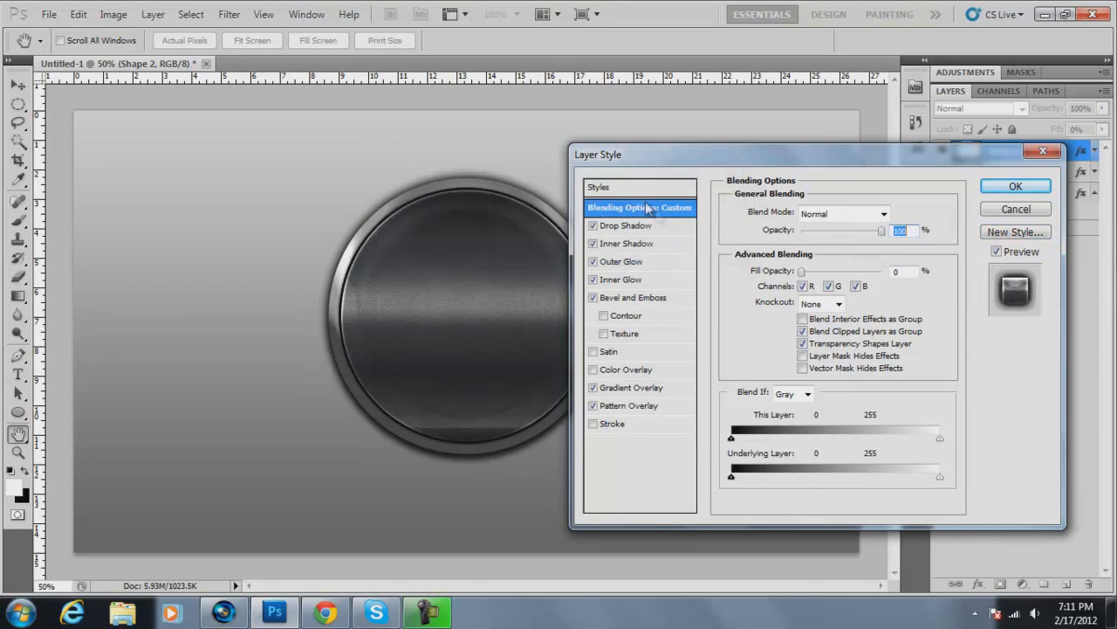
click(639, 187)
click(733, 333)
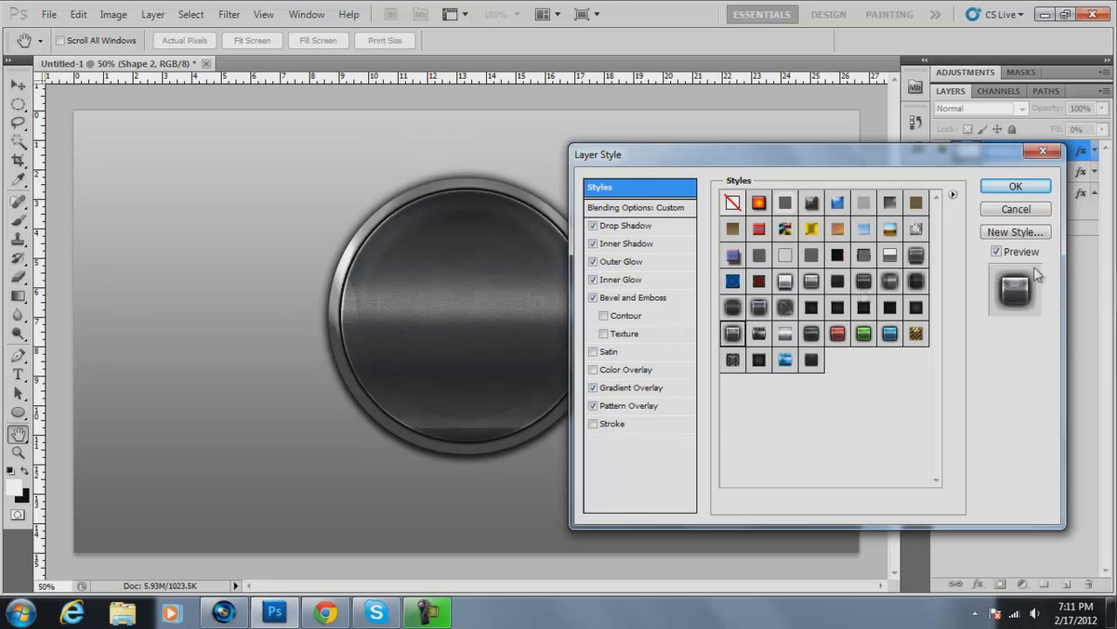
click(1032, 213)
Try moving the dark metallic circle off the ring, undo the move and deselect the layer
click(361, 261)
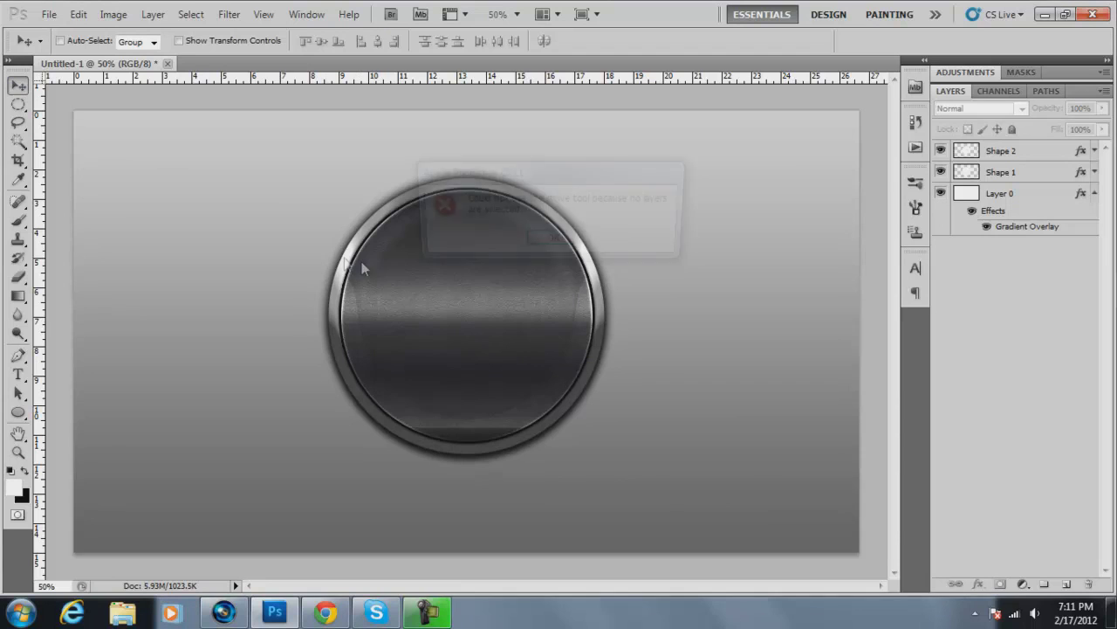
click(534, 243)
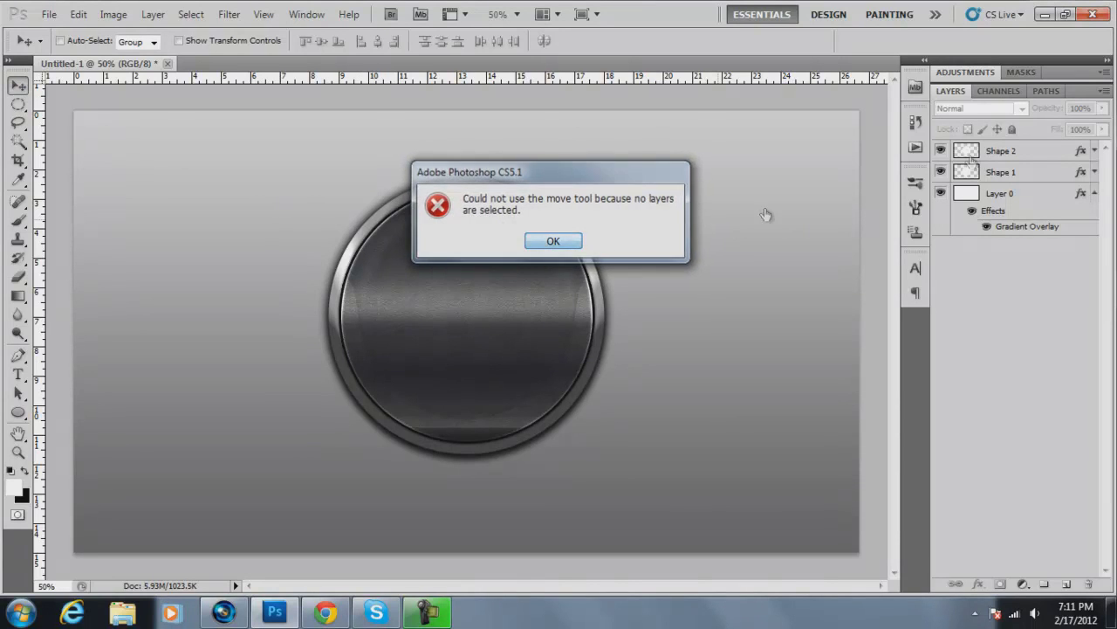
click(1048, 155)
drag(461, 339, 310, 275)
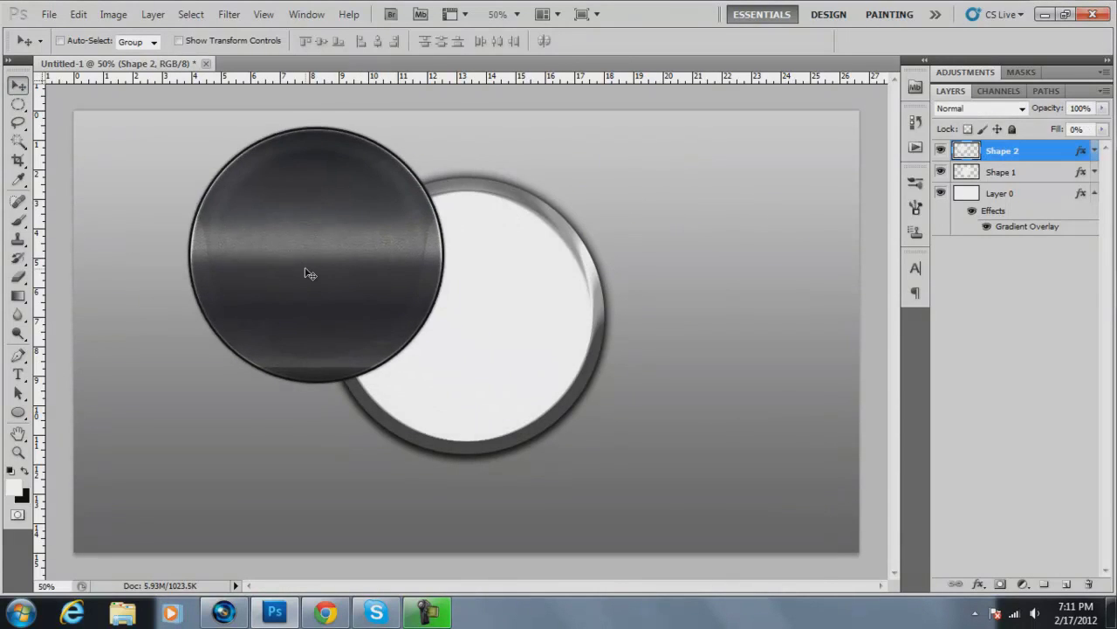
key(ctrl+z)
click(934, 393)
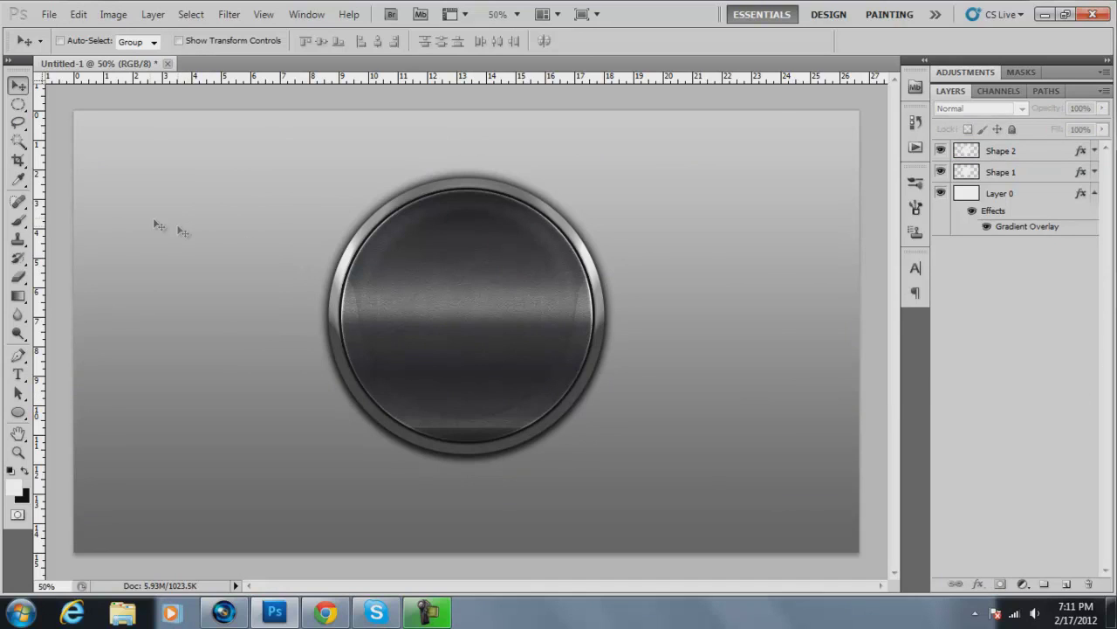
Duplicate the Shape 2 layer and scale the copy proportionally about its center to 92.51%
click(1021, 164)
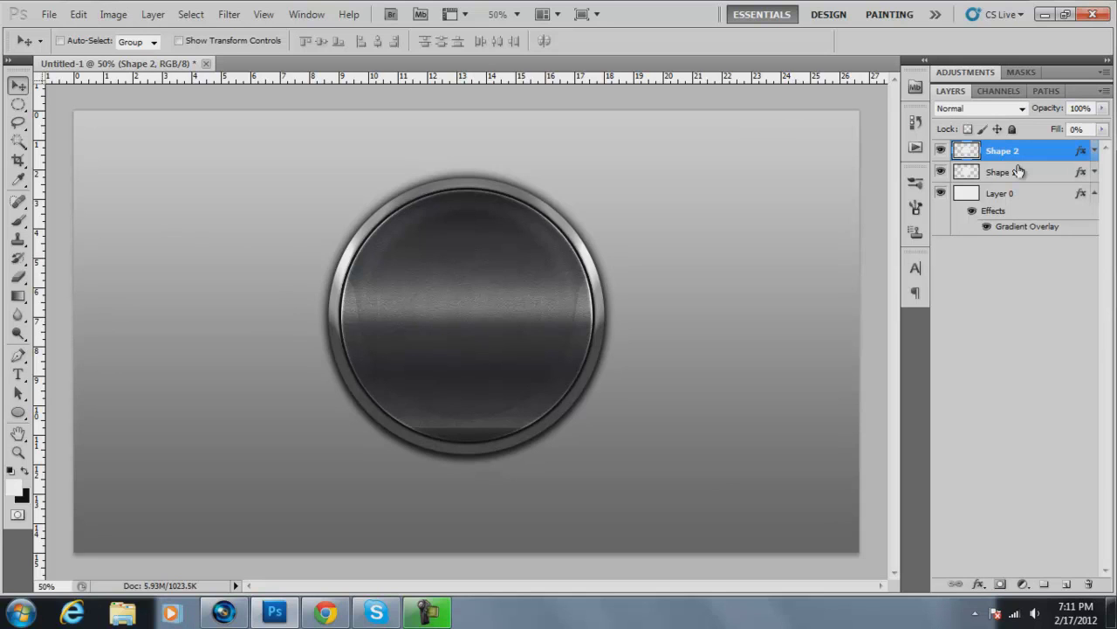
key(ctrl+j)
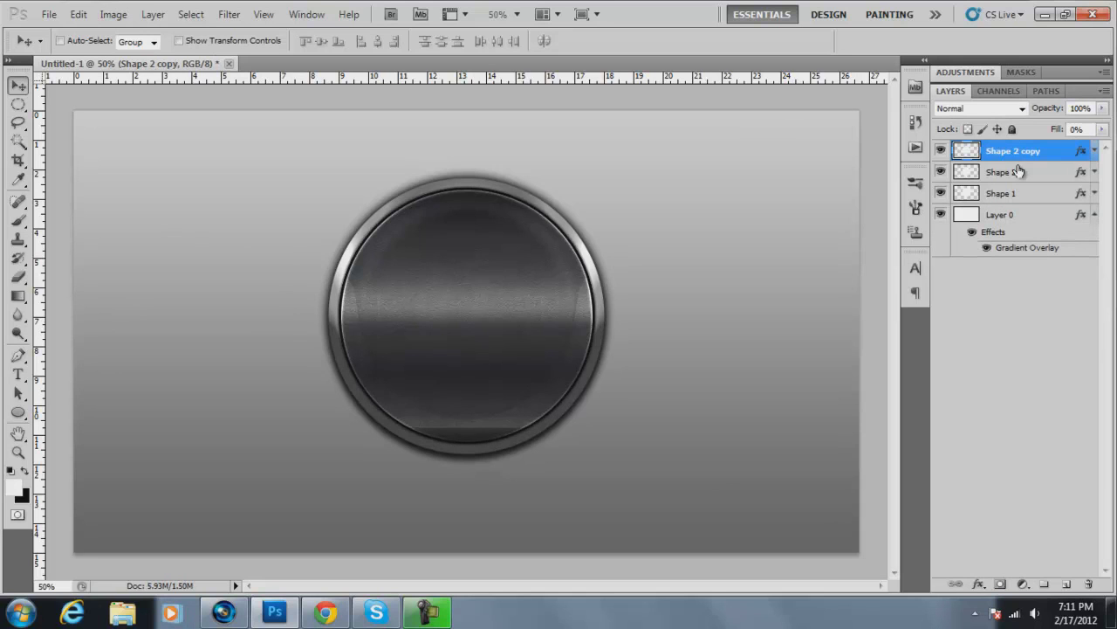
click(78, 14)
click(207, 302)
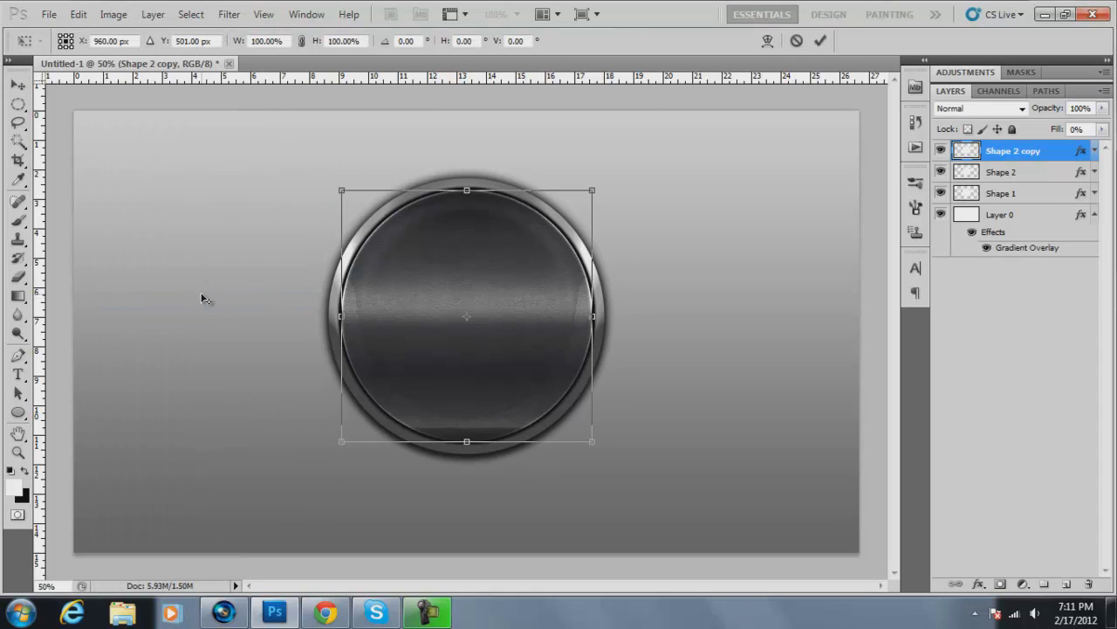
drag(341, 189, 350, 197)
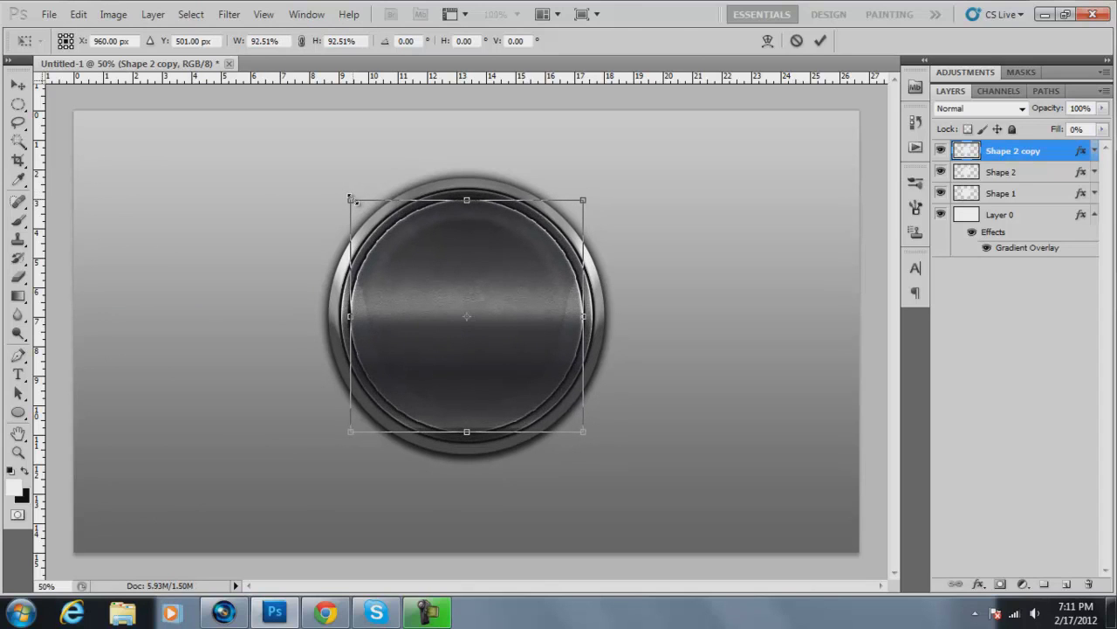
click(820, 40)
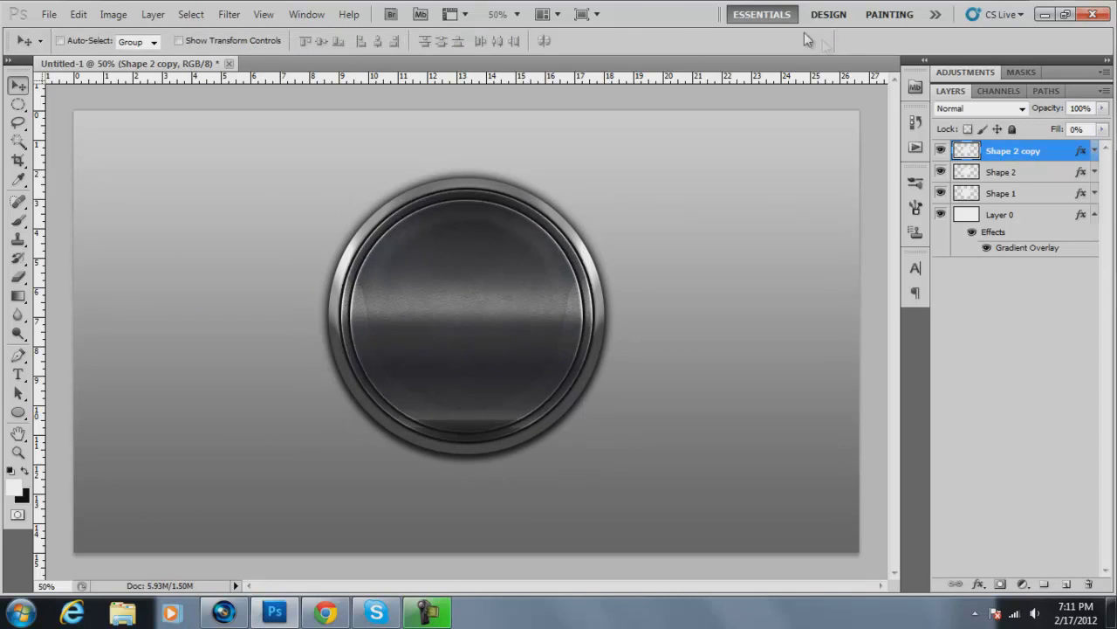
Clear all layer effects from Shape 2 copy by applying the no-style preset
double_click(1060, 151)
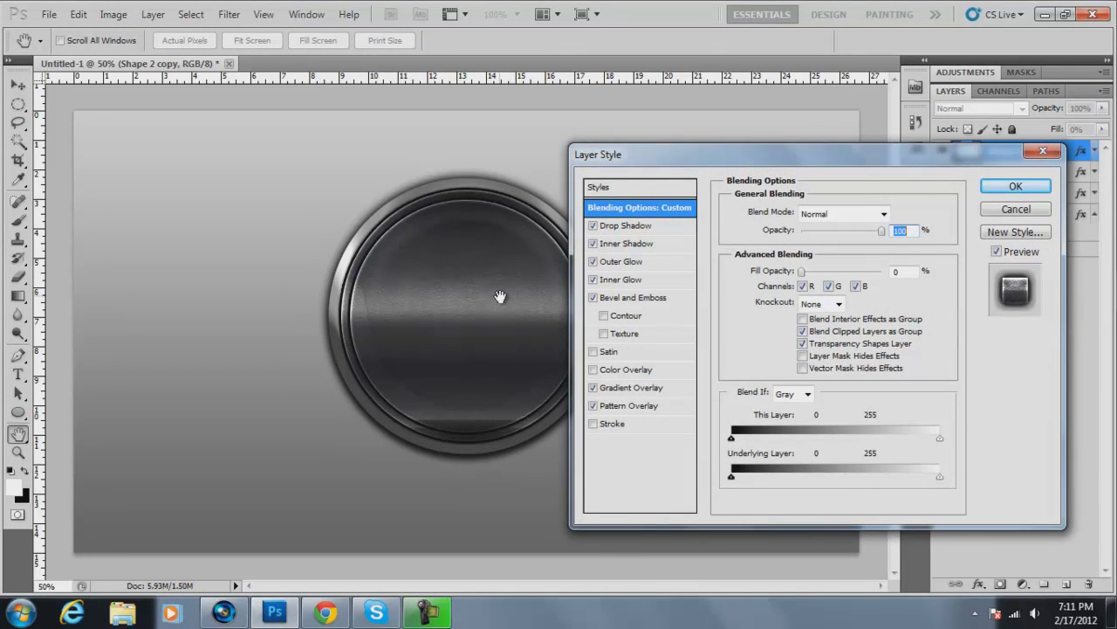
click(598, 187)
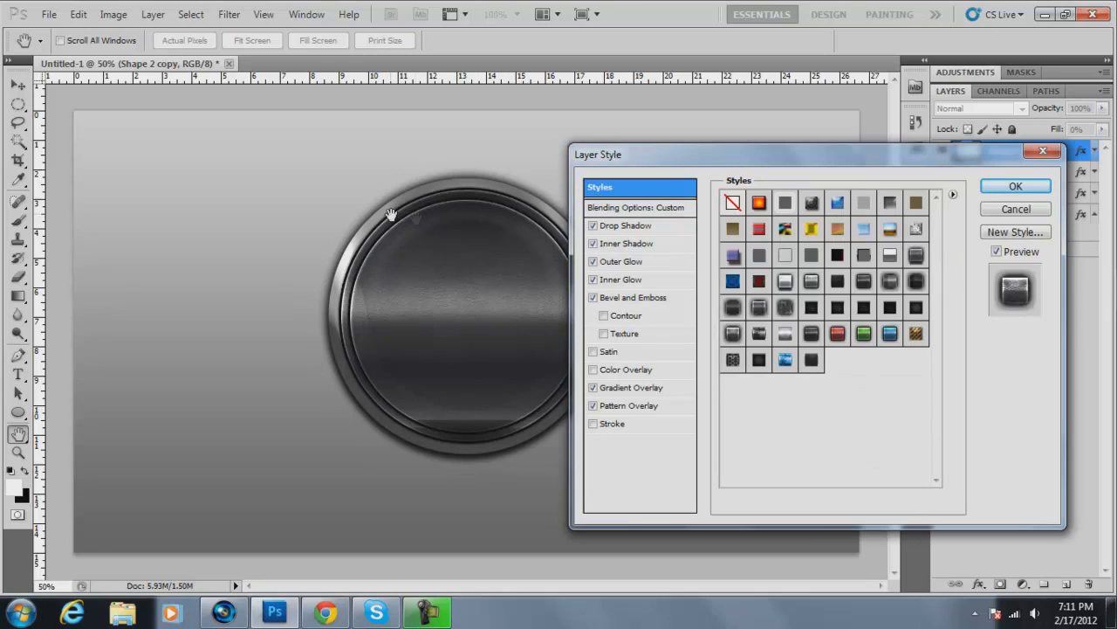
click(733, 204)
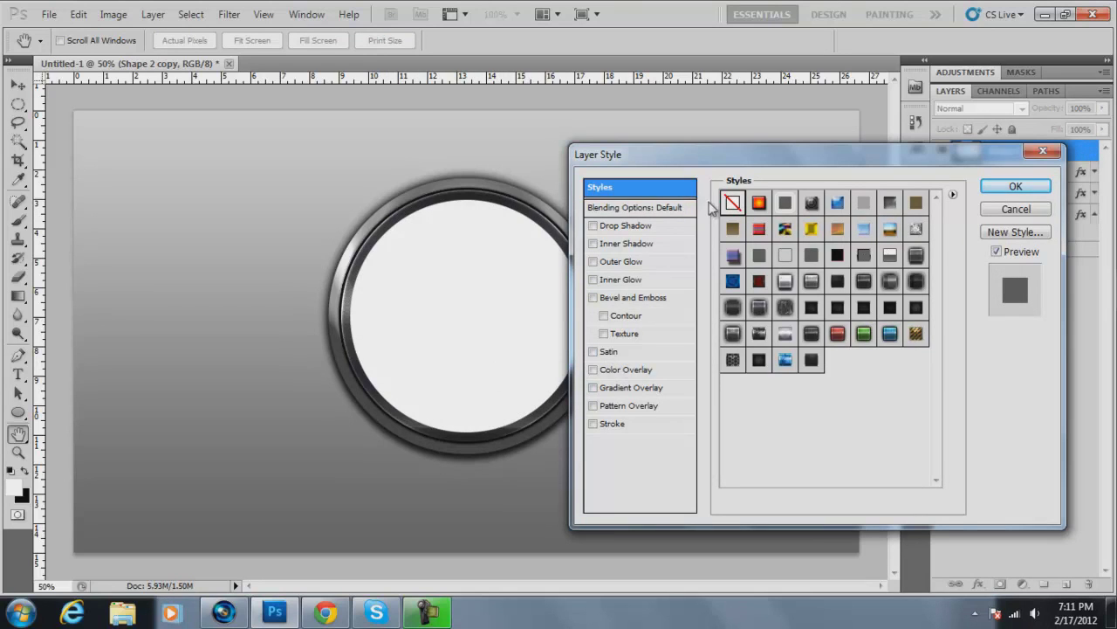
Add a gradient overlay to Shape 2 copy and set the gradient's first color stop to dark red #9b0404
click(634, 386)
click(838, 250)
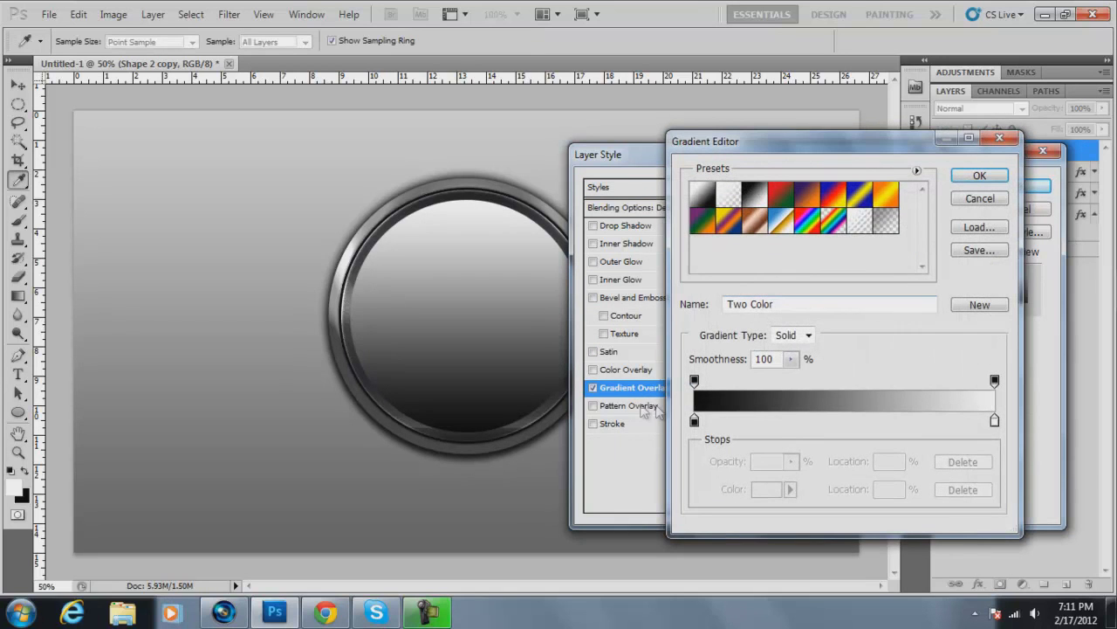
double_click(694, 421)
click(805, 263)
click(838, 189)
click(838, 234)
drag(834, 227, 838, 172)
drag(806, 206, 814, 253)
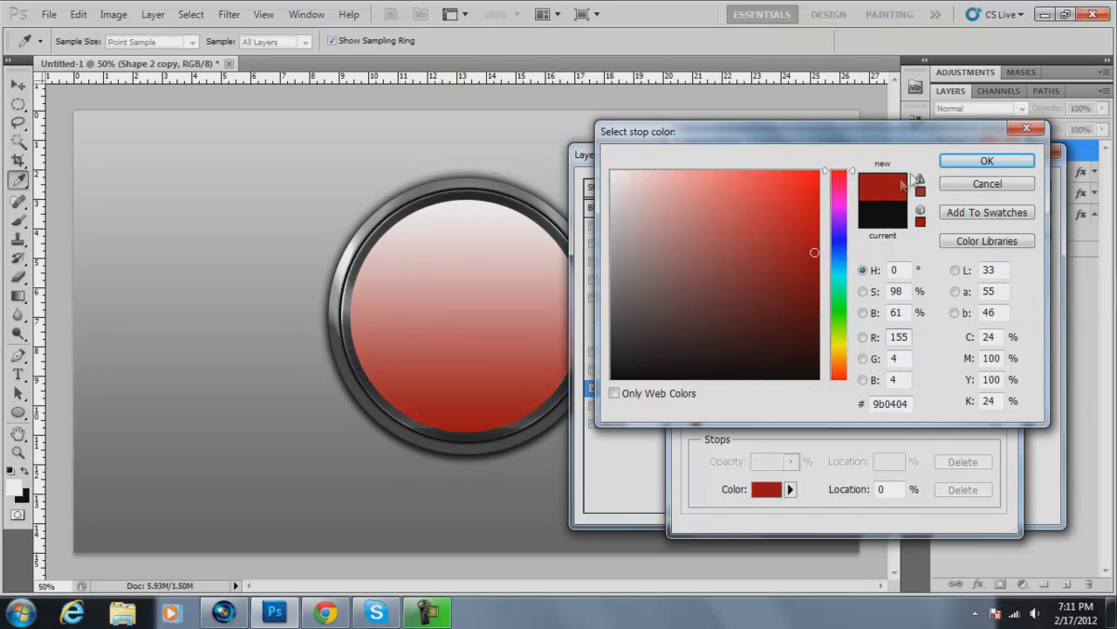
click(966, 163)
Set the gradient's end color stop to bright red #ff0000 and accept the gradient
double_click(994, 421)
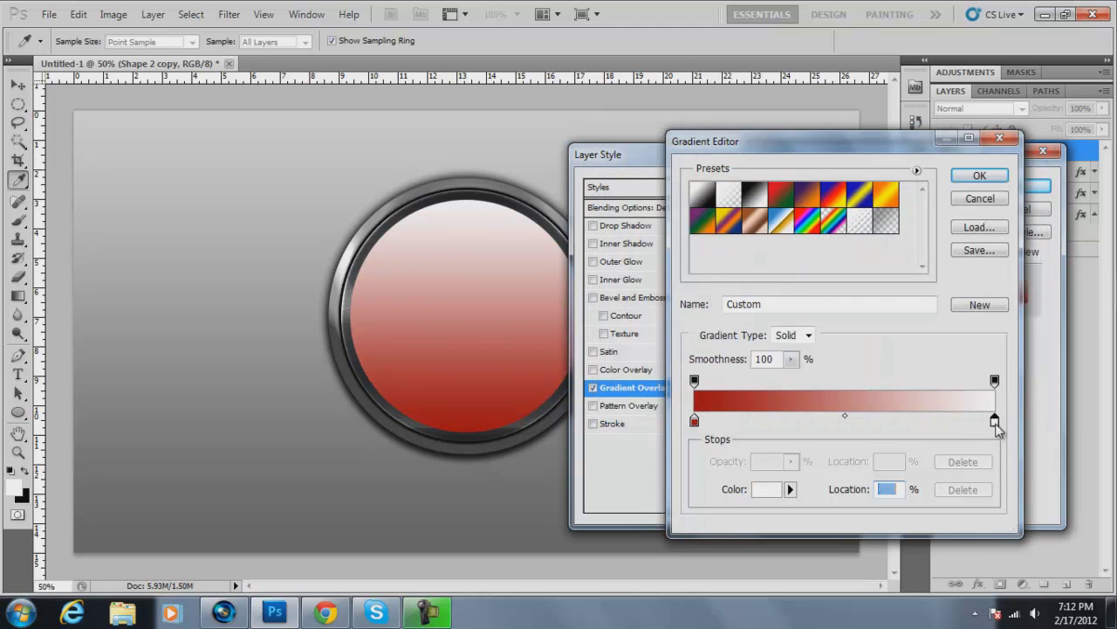
drag(805, 292, 843, 164)
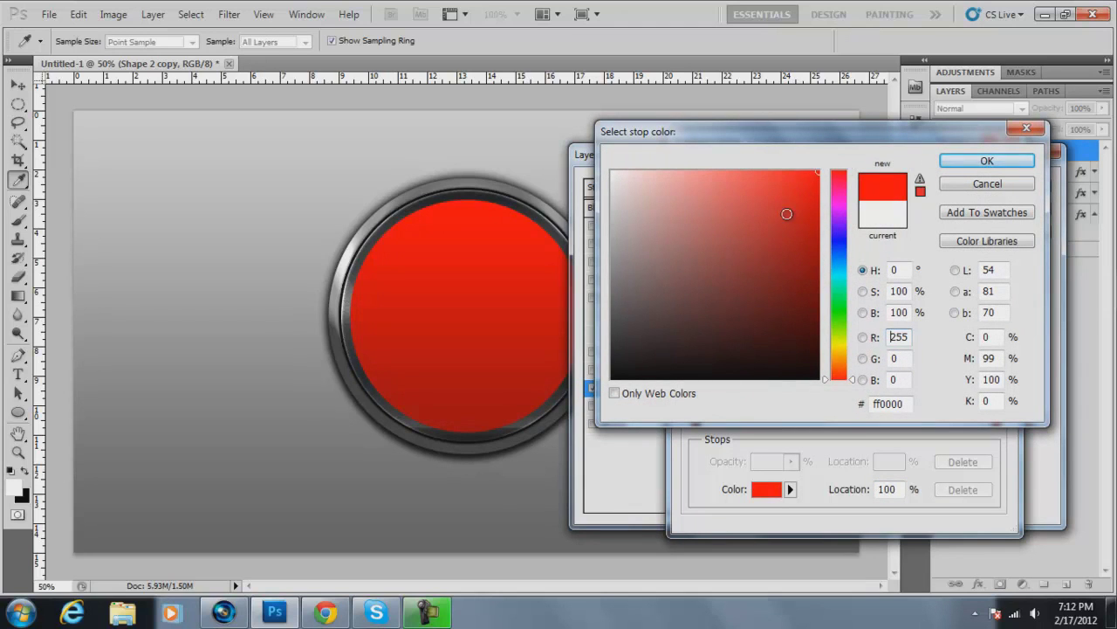
click(964, 168)
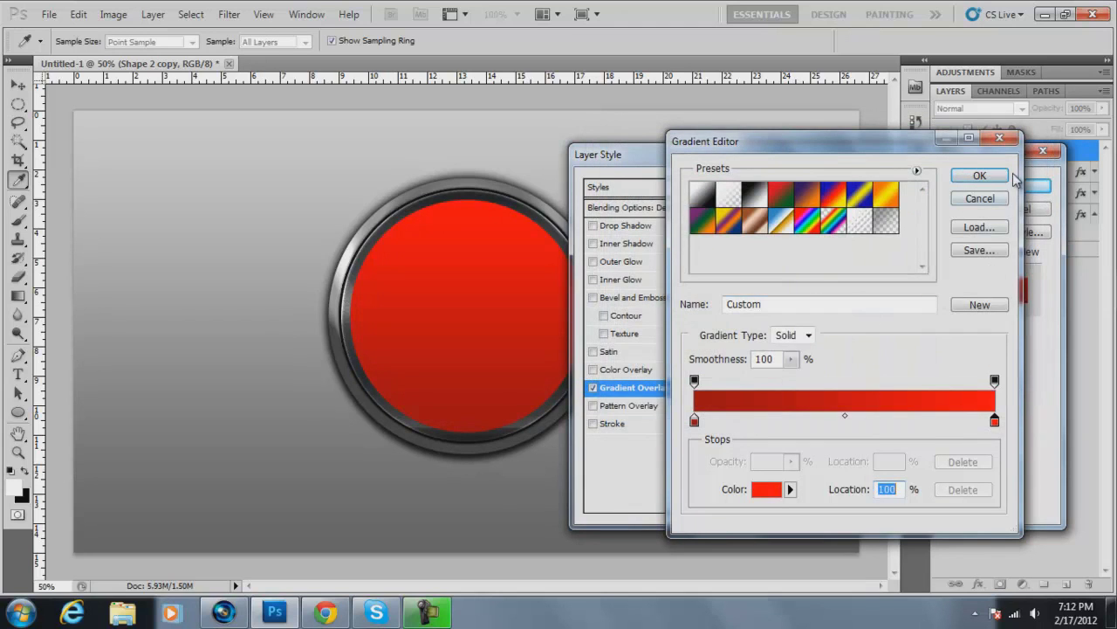
click(1004, 176)
Add a black 1 px outside stroke to the red circle
click(593, 425)
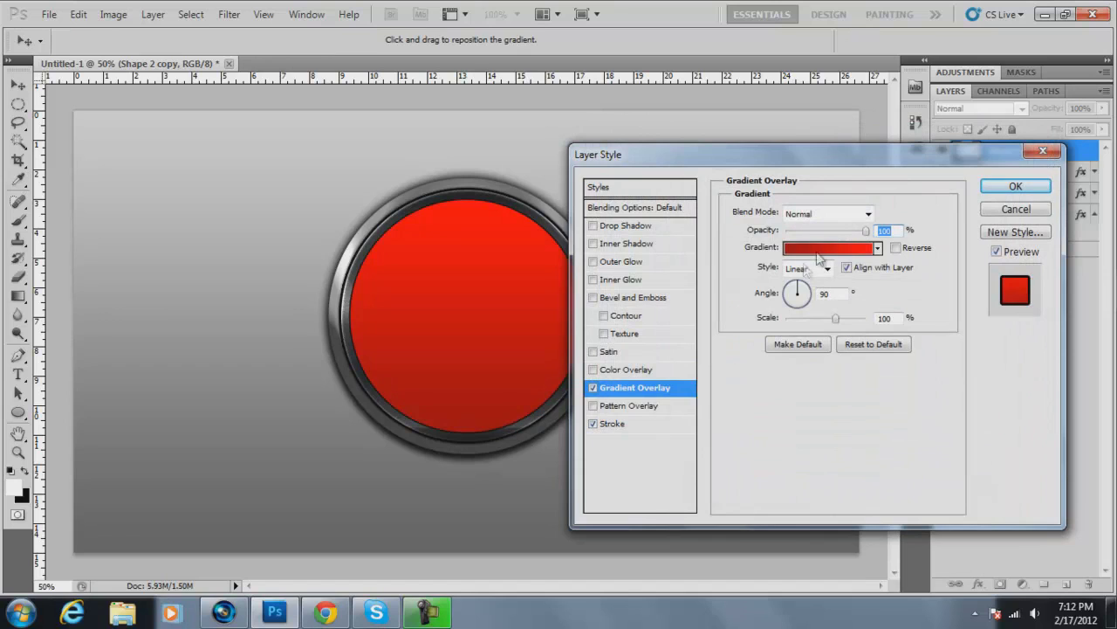
click(661, 423)
click(783, 214)
drag(788, 214, 765, 217)
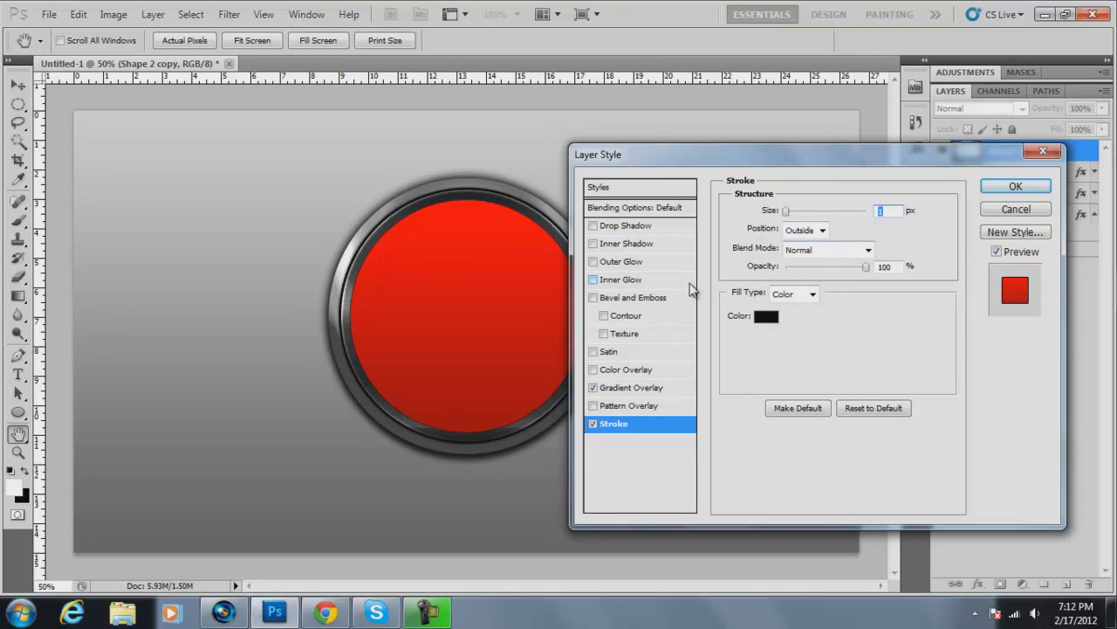
Add a smooth inner bevel with 307% depth and 10 px size, keeping the linear gloss contour after trying another
click(635, 298)
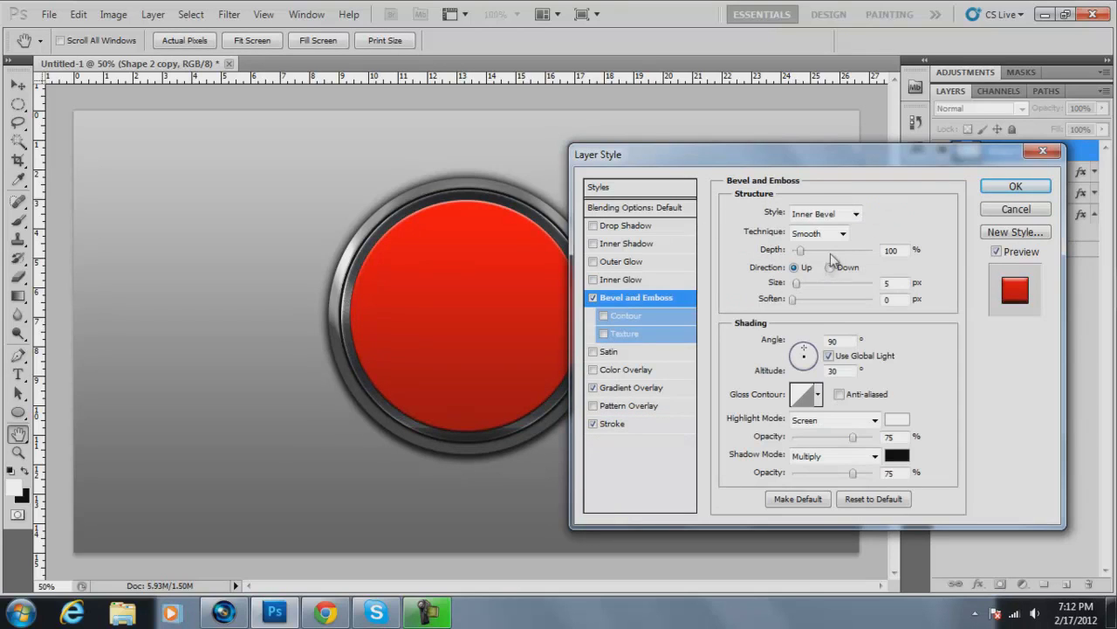
drag(800, 250, 803, 285)
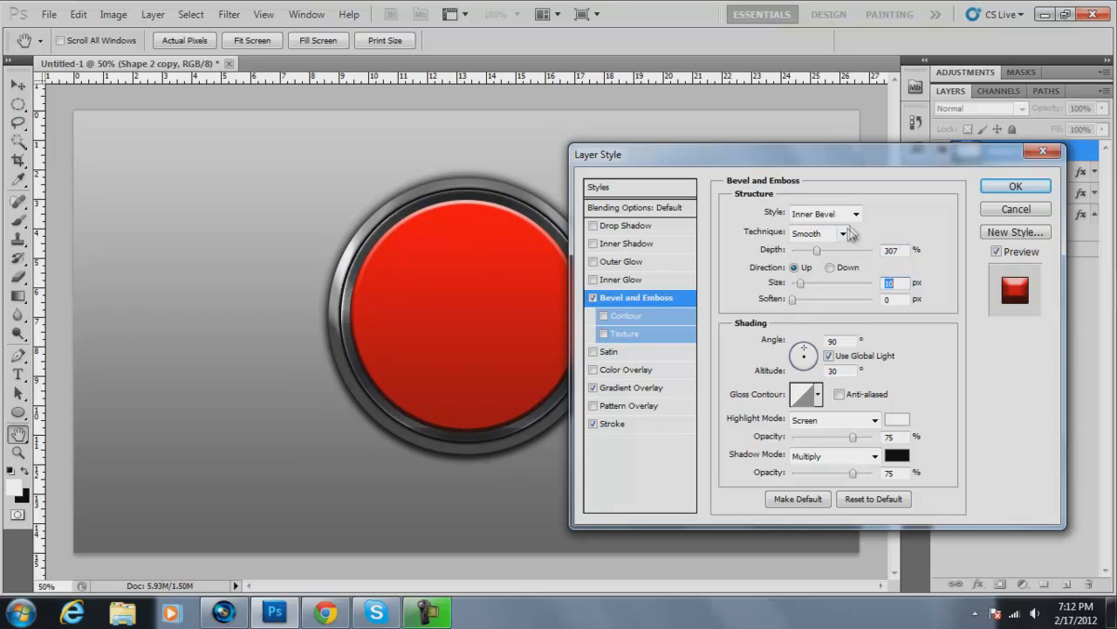
click(818, 394)
click(831, 455)
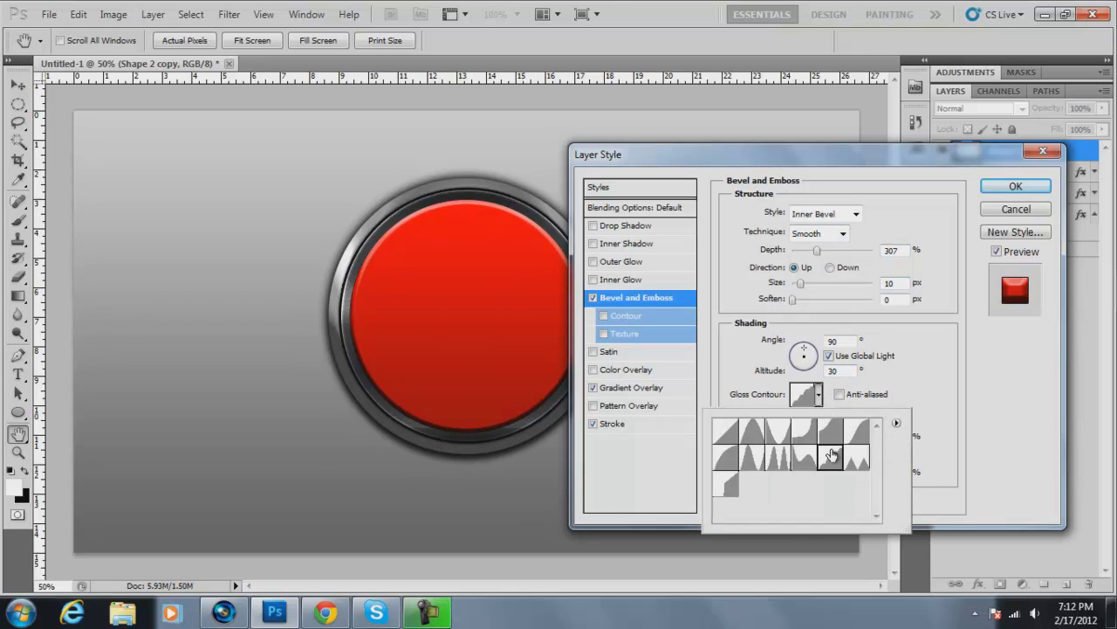
click(725, 430)
click(955, 415)
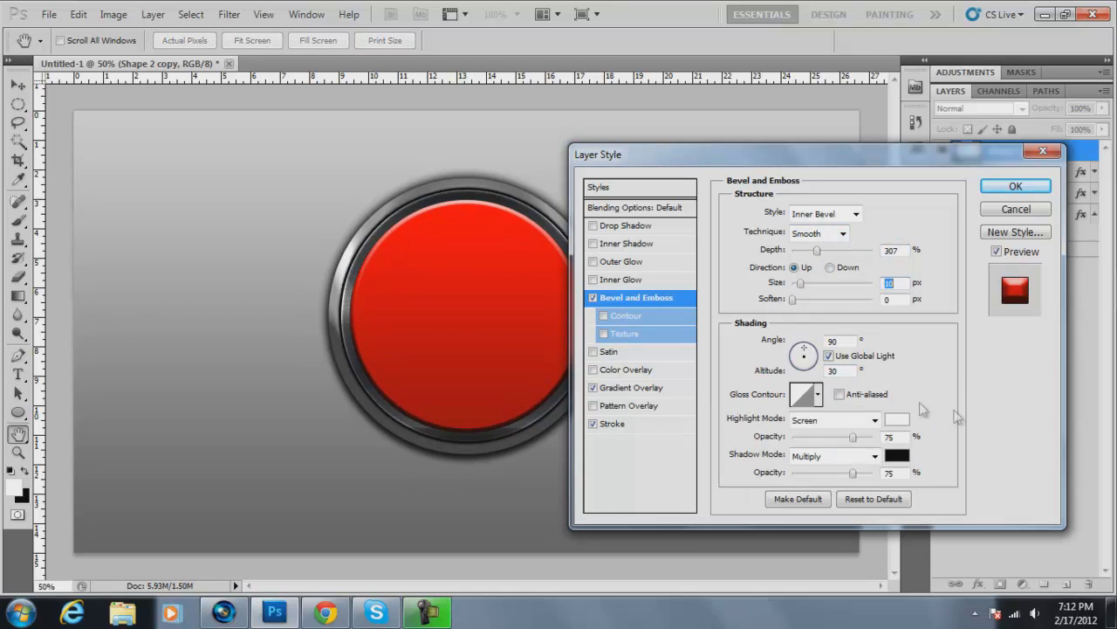
Try a drop shadow on the red circle, switch it off, apply the layer style and deselect the layer
click(670, 227)
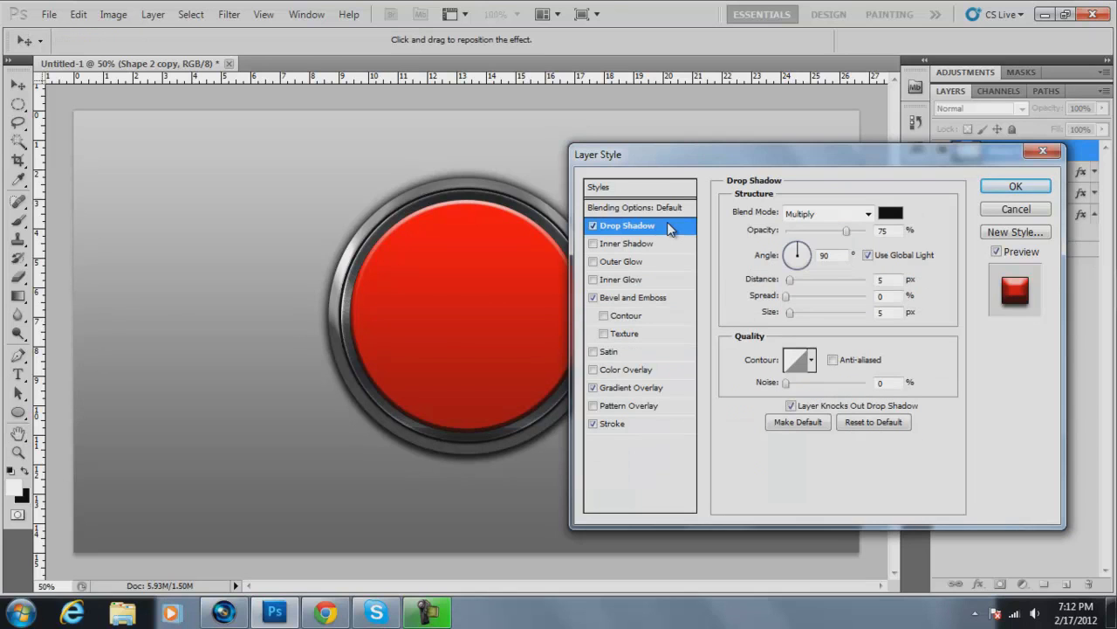
click(592, 225)
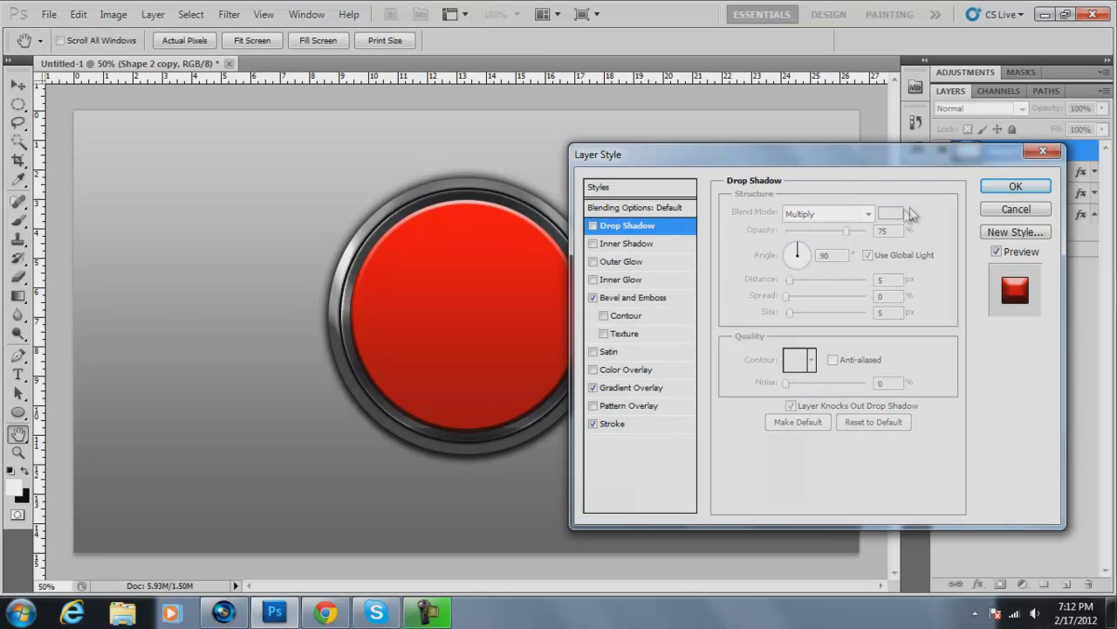
click(1012, 188)
key(v)
click(1072, 386)
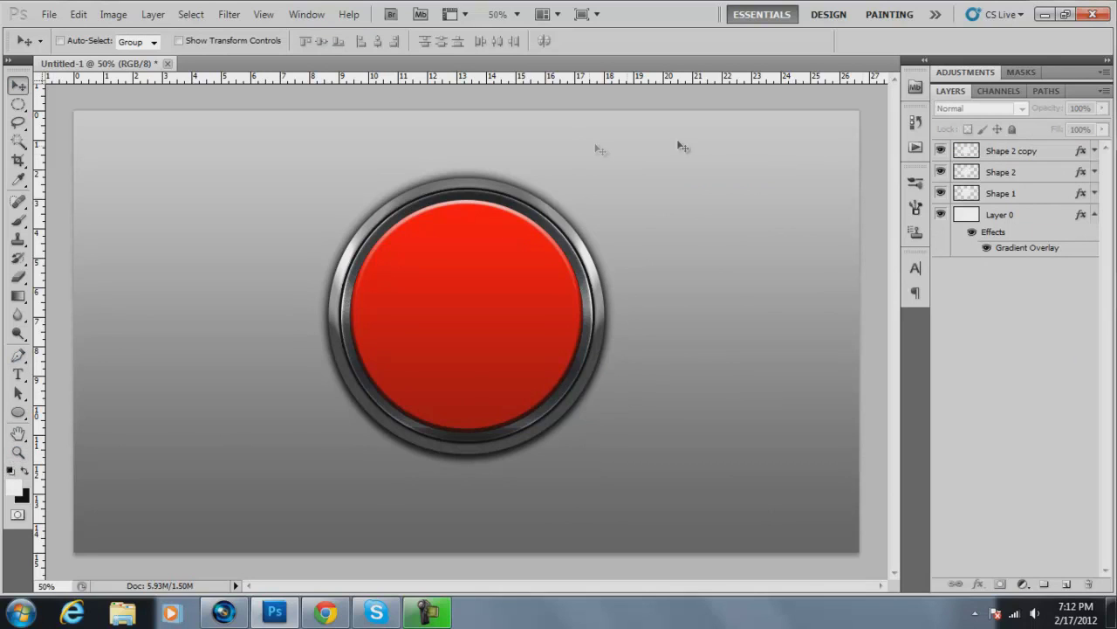
drag(1047, 162, 1043, 177)
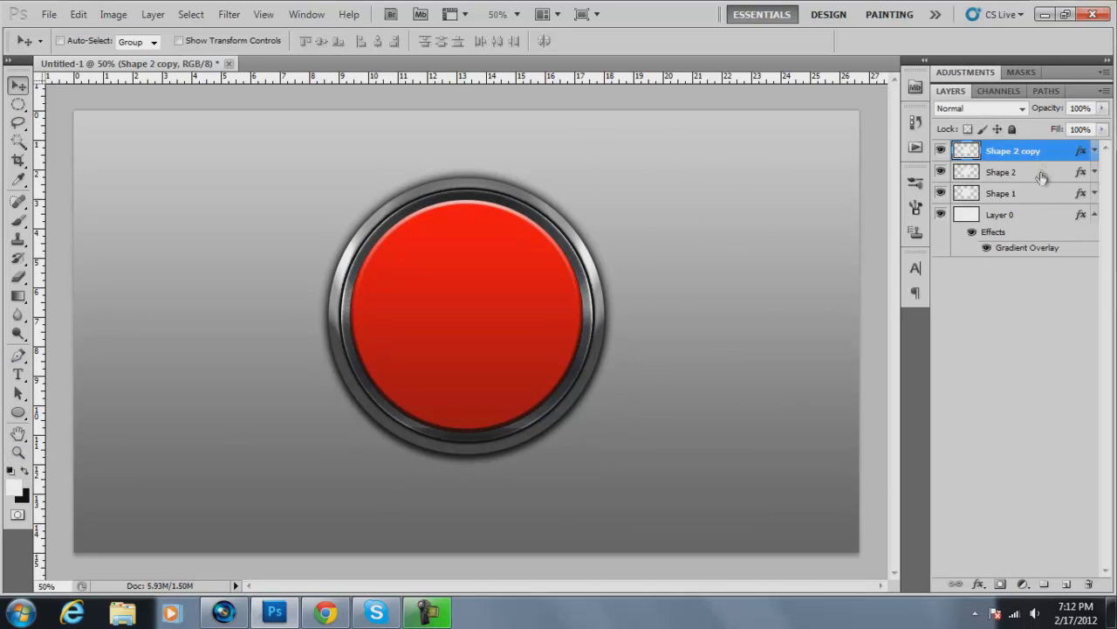
shift+click(1031, 193)
mouse_move(358, 255)
mouse_down()
mouse_move(299, 189)
mouse_move(335, 302)
mouse_move(349, 249)
mouse_move(339, 245)
mouse_up()
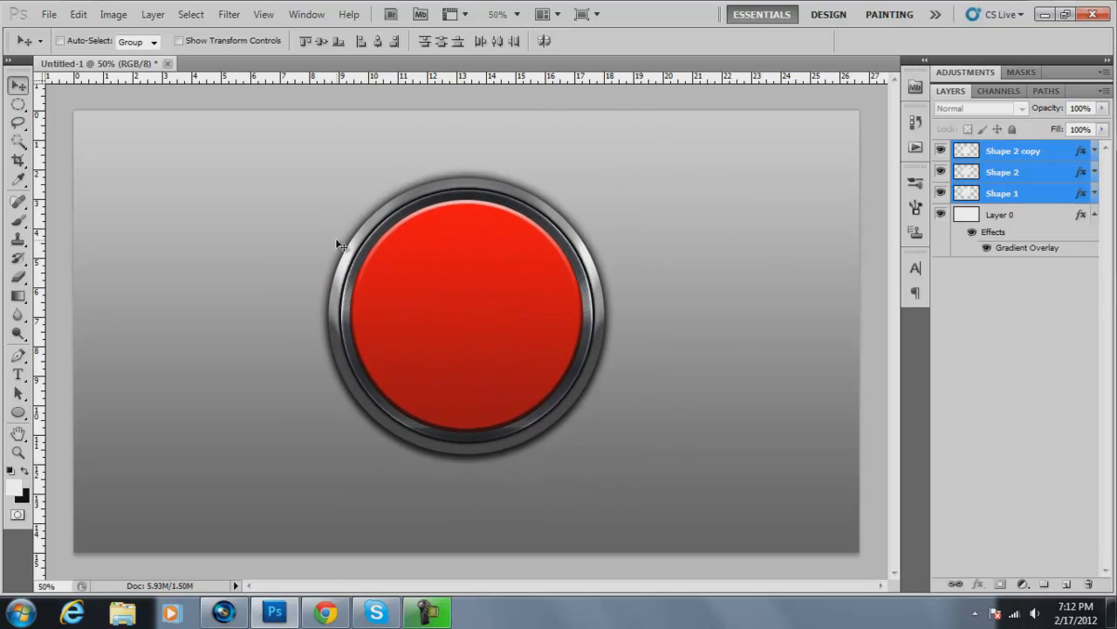
click(998, 375)
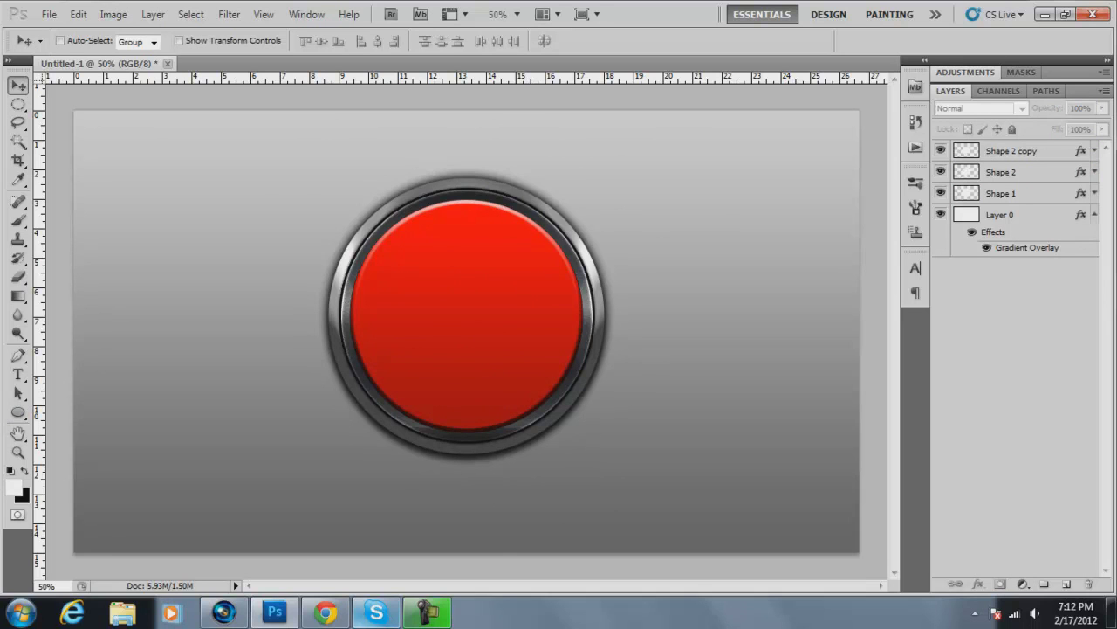
Switch to Chrome to look at the round badges on the YouTube channel background and return to Photoshop
click(325, 611)
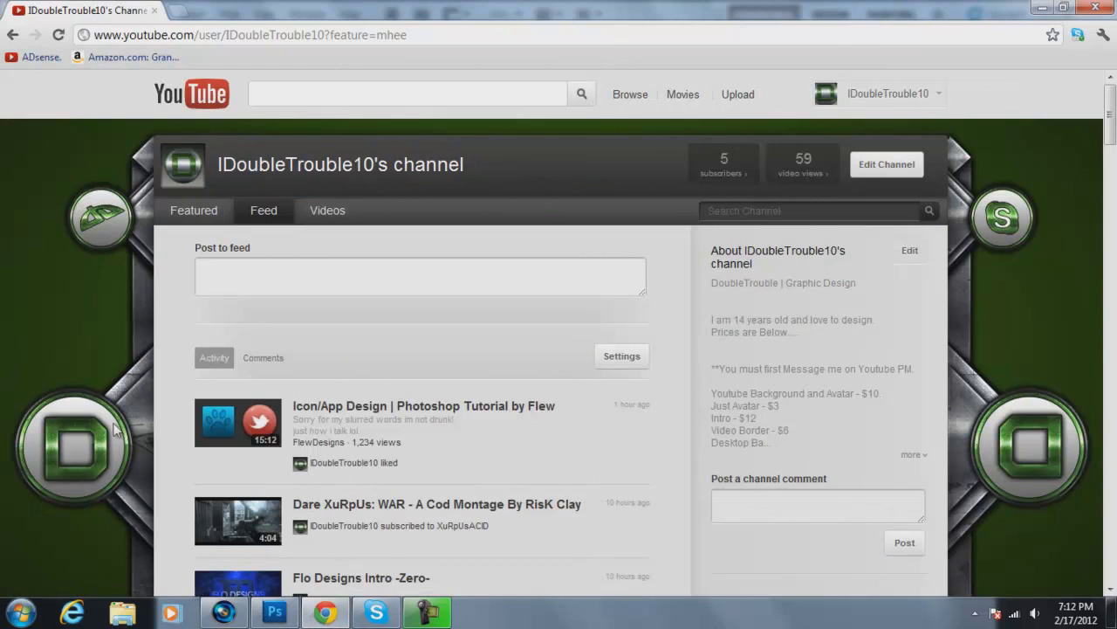
click(275, 611)
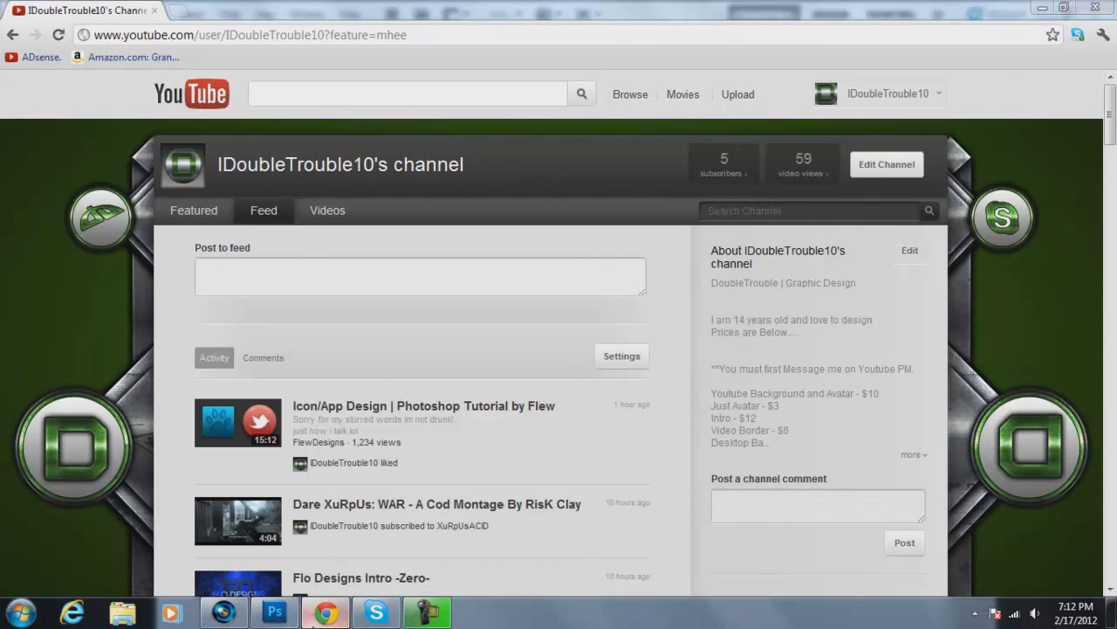
Draw a small ellipse-shape dot on the gray outer ring near the badge's bottom center
click(17, 452)
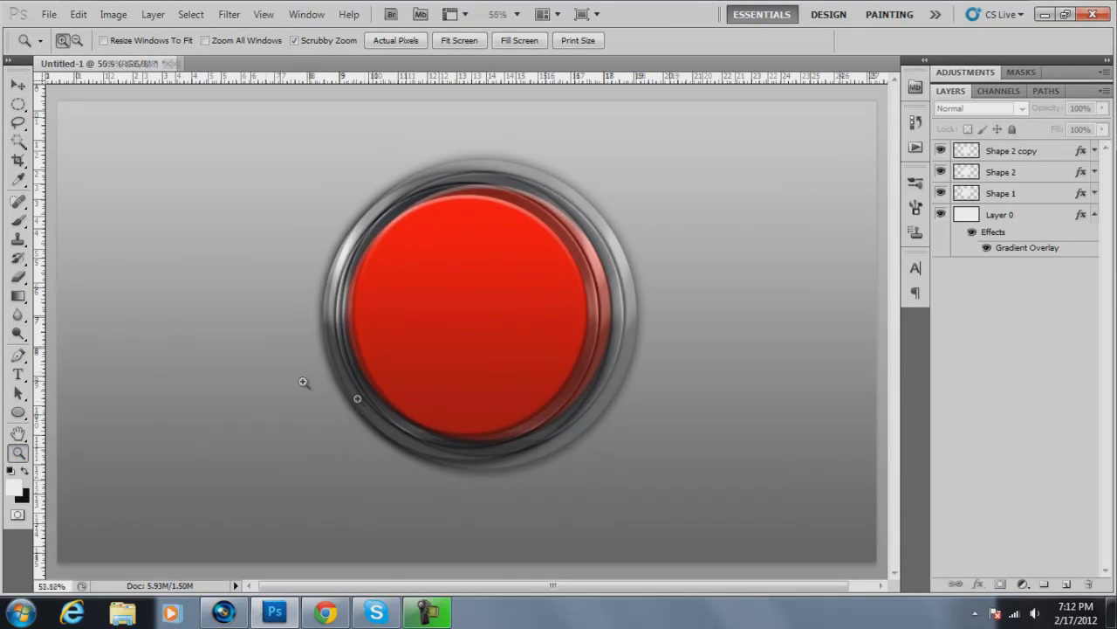
click(484, 465)
click(439, 434)
click(559, 419)
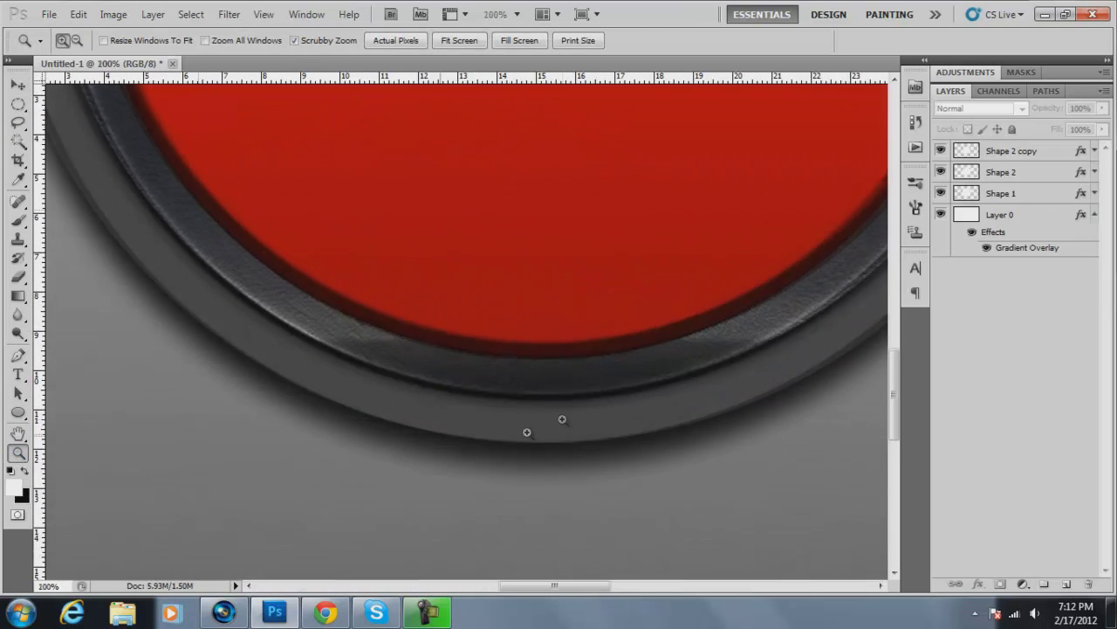
drag(557, 591, 568, 591)
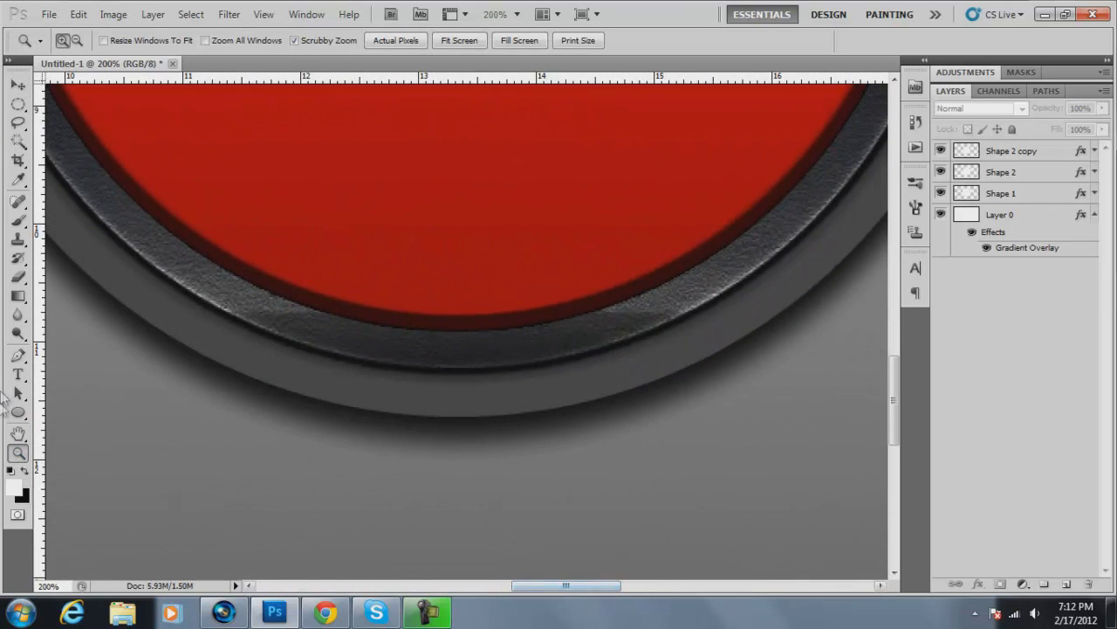
click(17, 412)
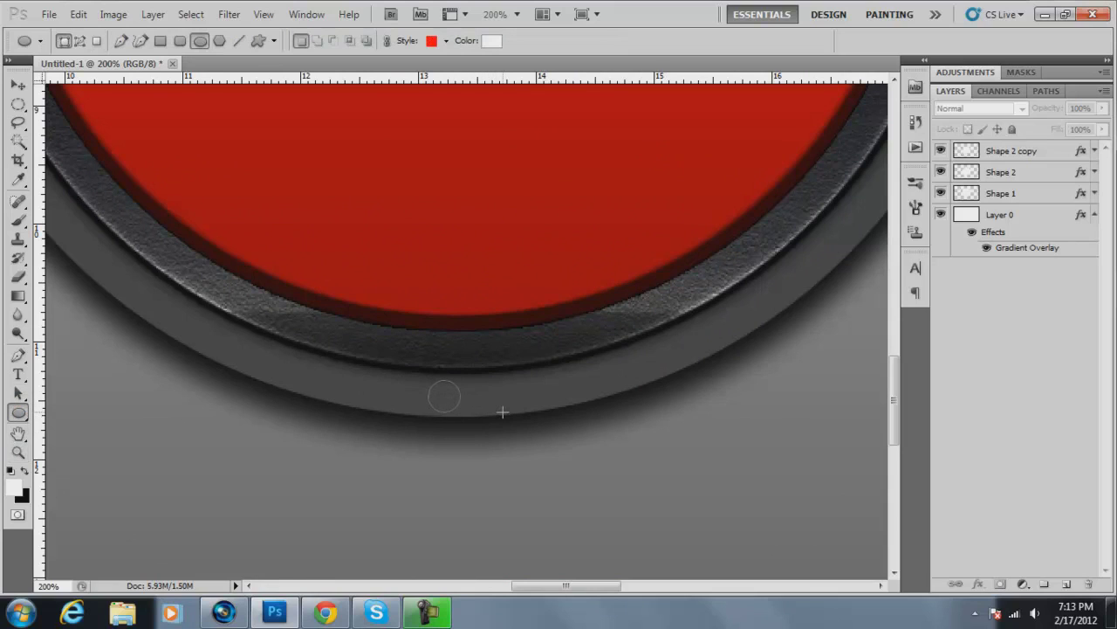
drag(502, 411, 506, 412)
Place a vertical guide through the badge's center and align the small red dot to it
click(18, 84)
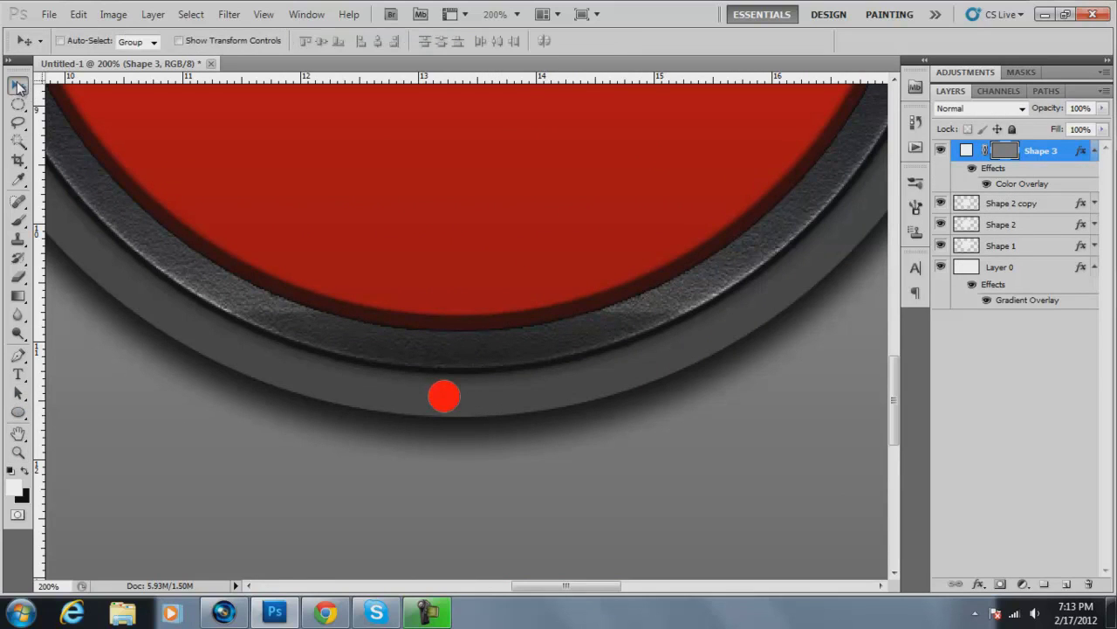
click(18, 451)
right_click(233, 404)
click(282, 414)
drag(39, 348, 462, 387)
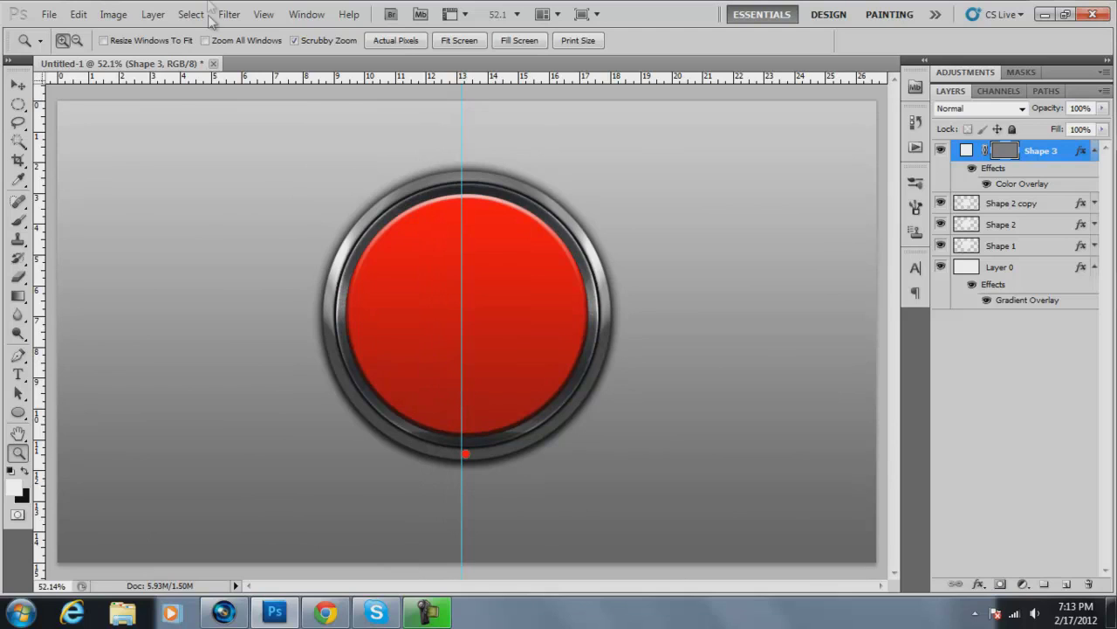
click(18, 85)
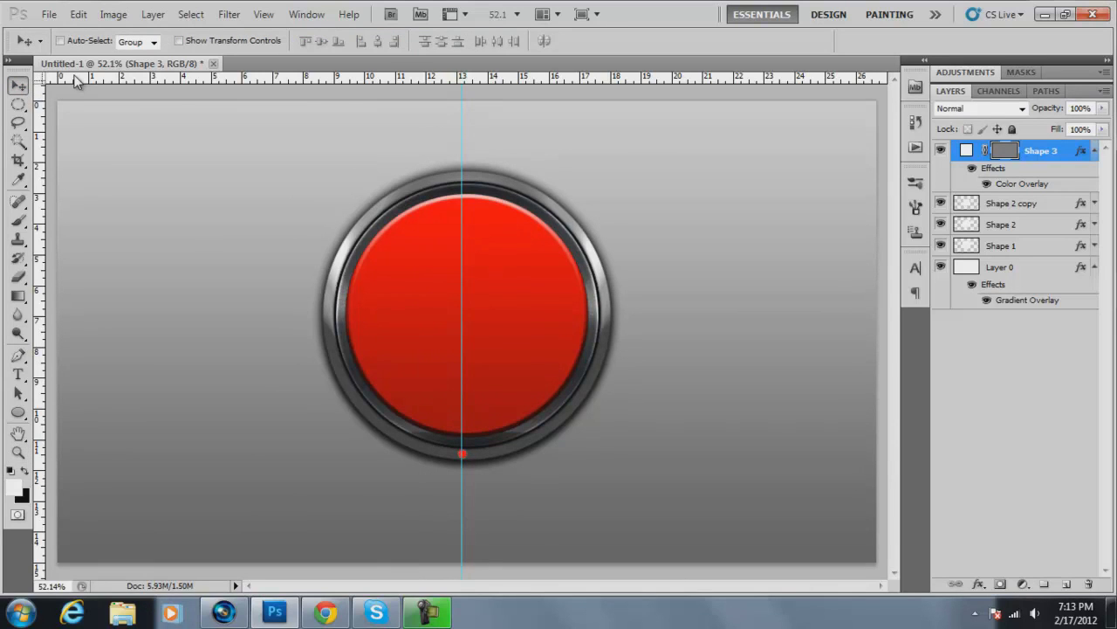
Apply the glossy red style preset to Shape 3 after comparing the green and blue variants
double_click(1058, 152)
click(642, 186)
click(837, 332)
click(869, 333)
click(890, 333)
click(864, 333)
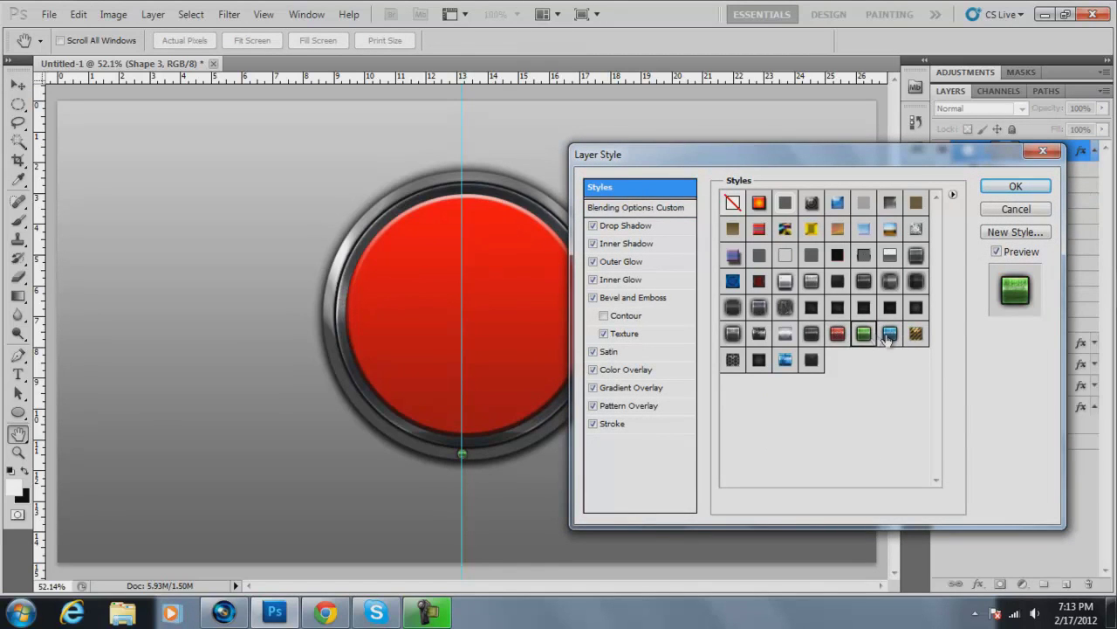
click(838, 333)
click(1015, 189)
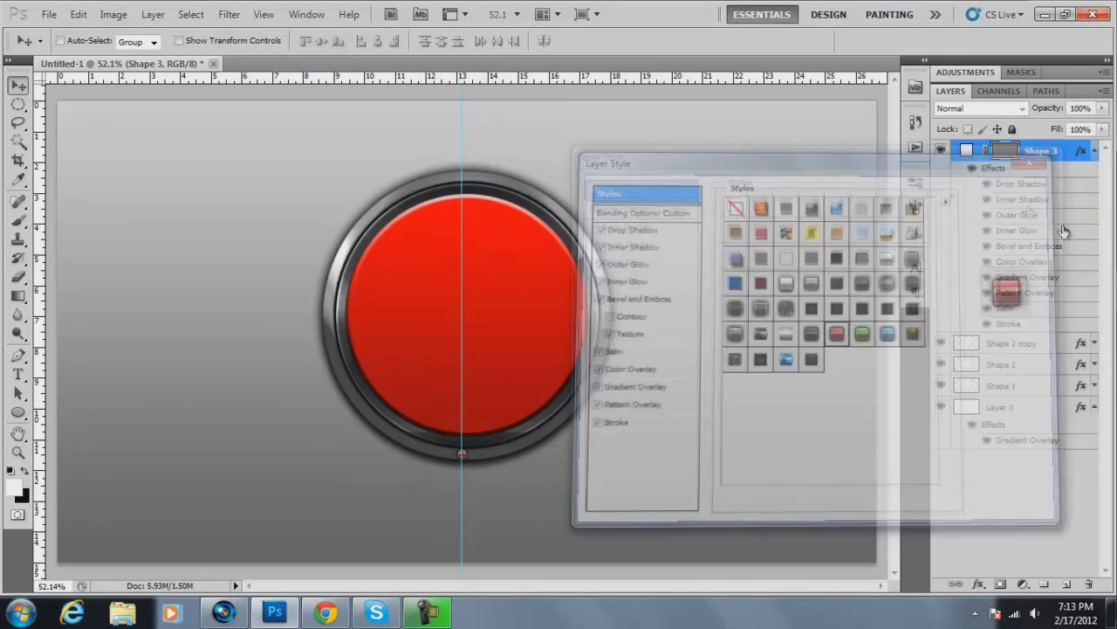
Duplicate the Shape 3 dot and move the copy to the lower-left part of the outer ring
key(ctrl+j)
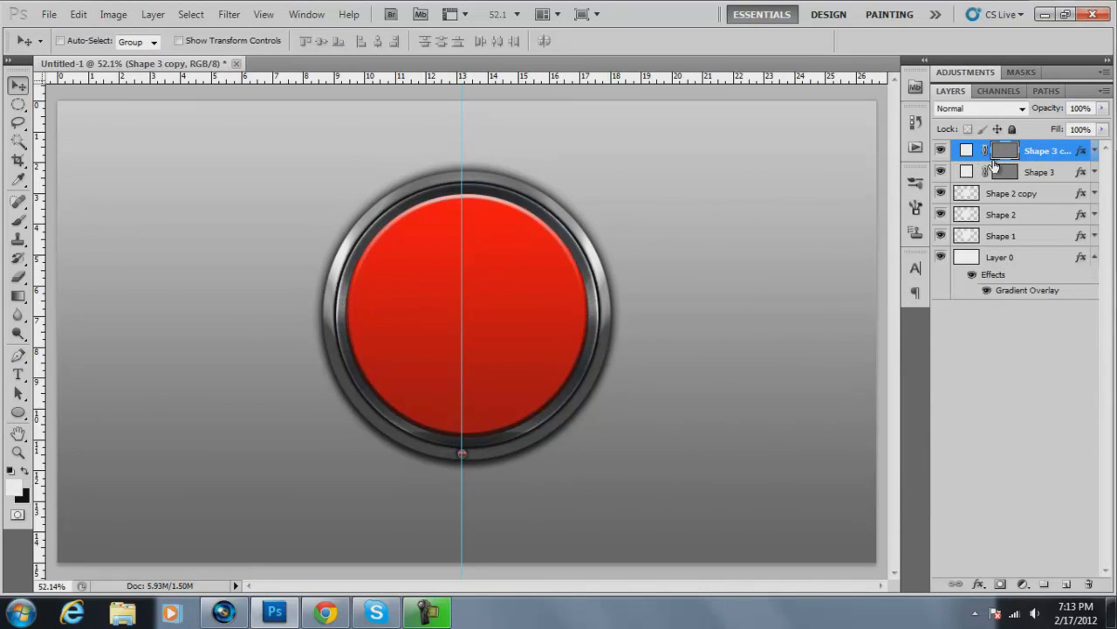
key(shift+Left)
key(shift+Left)
key(shift+Left)
key(shift+Left)
key(shift+Left)
key(shift+Left)
key(shift+Left)
key(shift+Left)
key(shift+Left)
key(shift+Left)
Duplicate the lower-left dot and move the new copy to the leftmost point of the outer ring
key(ctrl+j)
key(shift+Left)
key(shift+Left)
key(shift+Left)
key(shift+Left)
key(shift+Left)
key(shift+Left)
key(shift+Left)
key(shift+Up)
key(shift+Up)
key(shift+Up)
key(shift+Up)
key(shift+Up)
key(shift+Up)
key(shift+Up)
key(shift+Up)
key(shift+Up)
key(shift+Up)
key(shift+Up)
key(shift+Up)
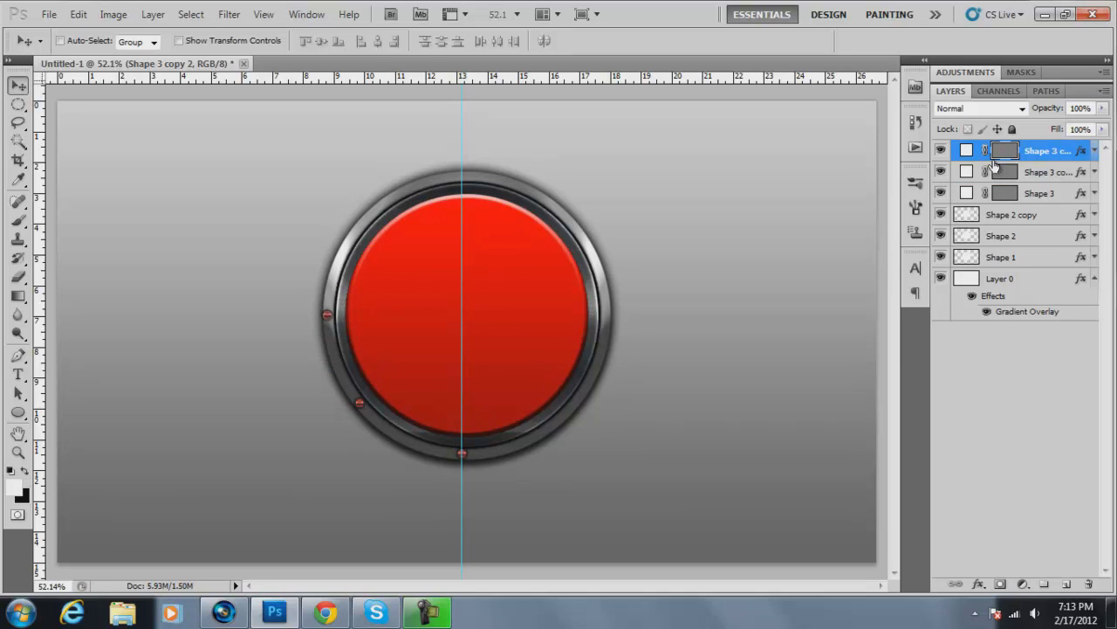
Add a horizontal guide through the leftmost dot and a vertical guide through the lower-left dot
drag(539, 78, 564, 319)
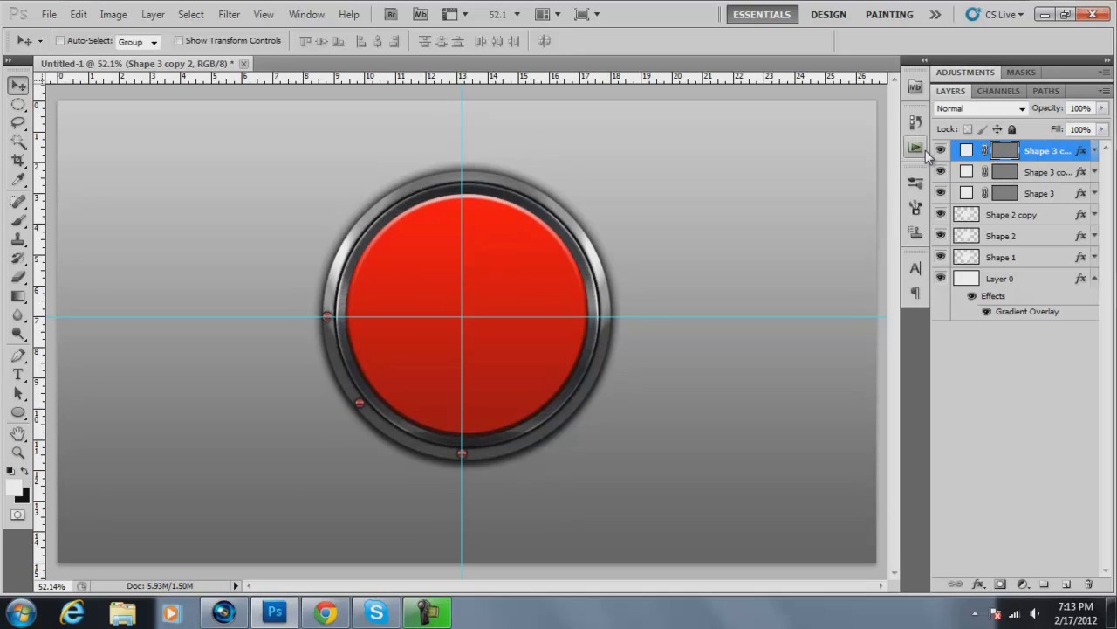
drag(40, 410, 359, 443)
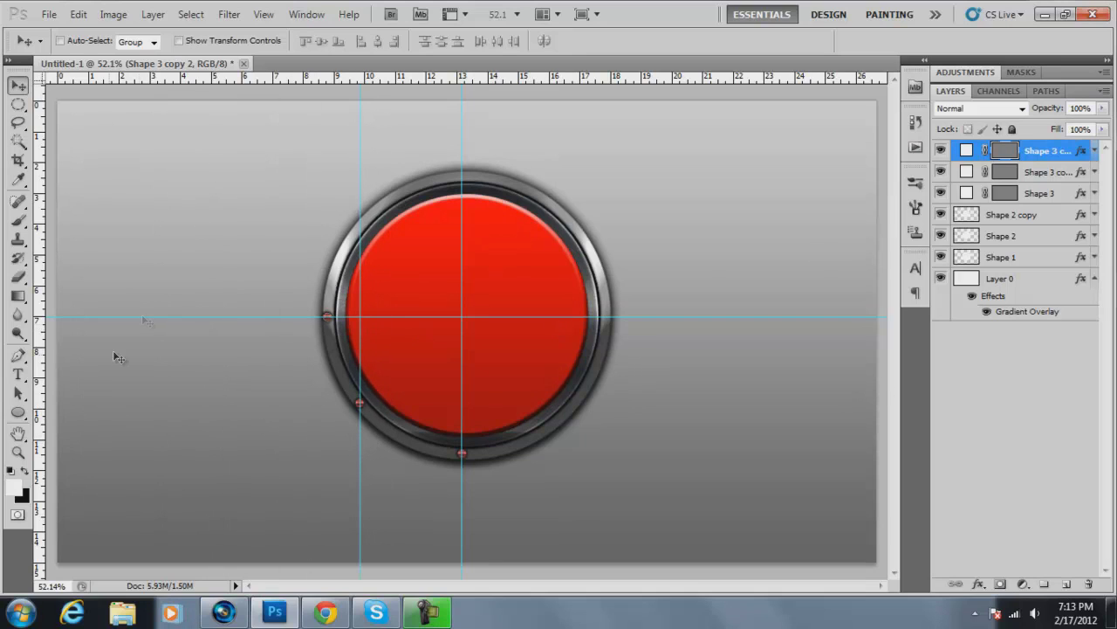
Duplicate the leftmost dot and move the copy to the ring's upper-left, on the vertical guide above the lower-left dot
click(1069, 170)
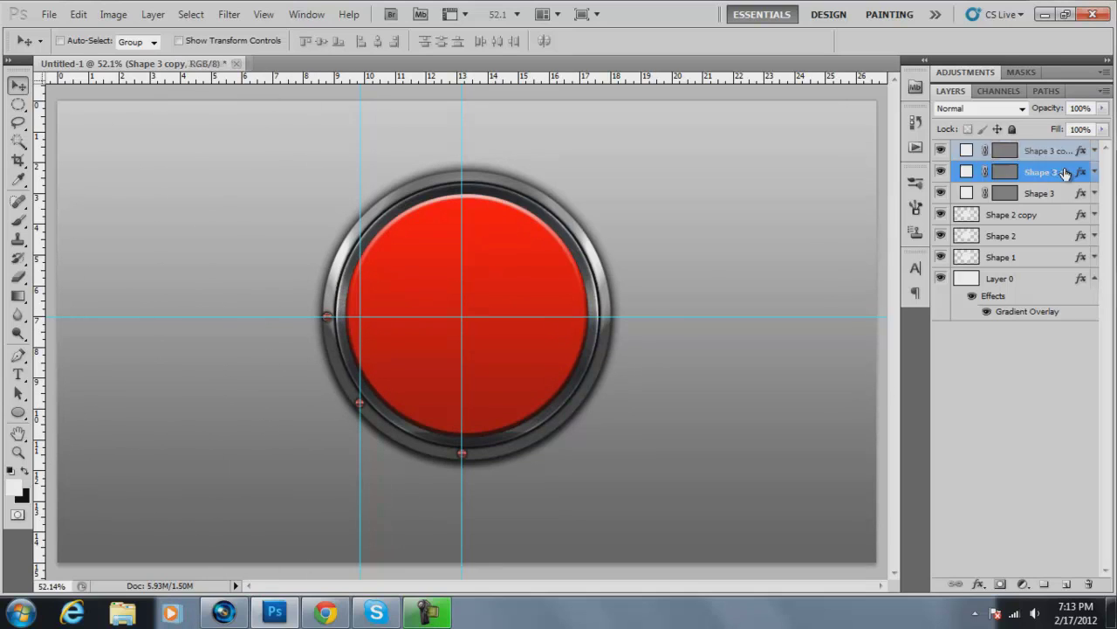
click(1059, 154)
key(ctrl+j)
key(shift+Up)
key(shift+Up)
key(shift+Up)
key(shift+Up)
key(shift+Up)
key(shift+Up)
key(shift+Up)
key(shift+Up)
key(shift+Up)
key(shift+Up)
key(shift+Up)
key(shift+Up)
key(shift+Up)
key(shift+Up)
key(shift+Up)
key(shift+Up)
key(shift+Up)
key(shift+Up)
key(shift+Up)
key(shift+Up)
key(shift+Up)
key(shift+Up)
key(shift+Up)
key(shift+Right)
key(shift+Right)
key(shift+Right)
key(shift+Right)
key(shift+Right)
key(shift+Right)
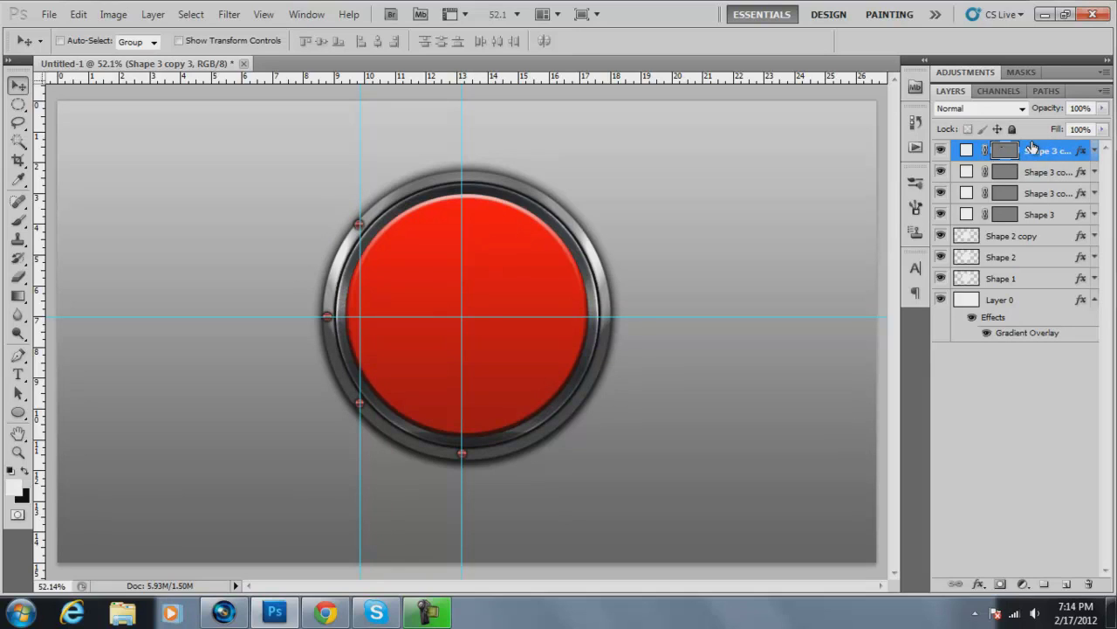
Duplicate the upper-left dot and move the copy to the ring's top center, on the central vertical guide
key(ctrl+j)
key(shift+Up)
key(shift+Up)
key(shift+Up)
key(shift+Right)
key(shift+Right)
key(shift+Right)
key(shift+Right)
key(shift+Right)
key(shift+Right)
key(shift+Right)
key(shift+Right)
key(shift+Right)
key(shift+Right)
key(shift+Right)
key(shift+Right)
key(shift+Right)
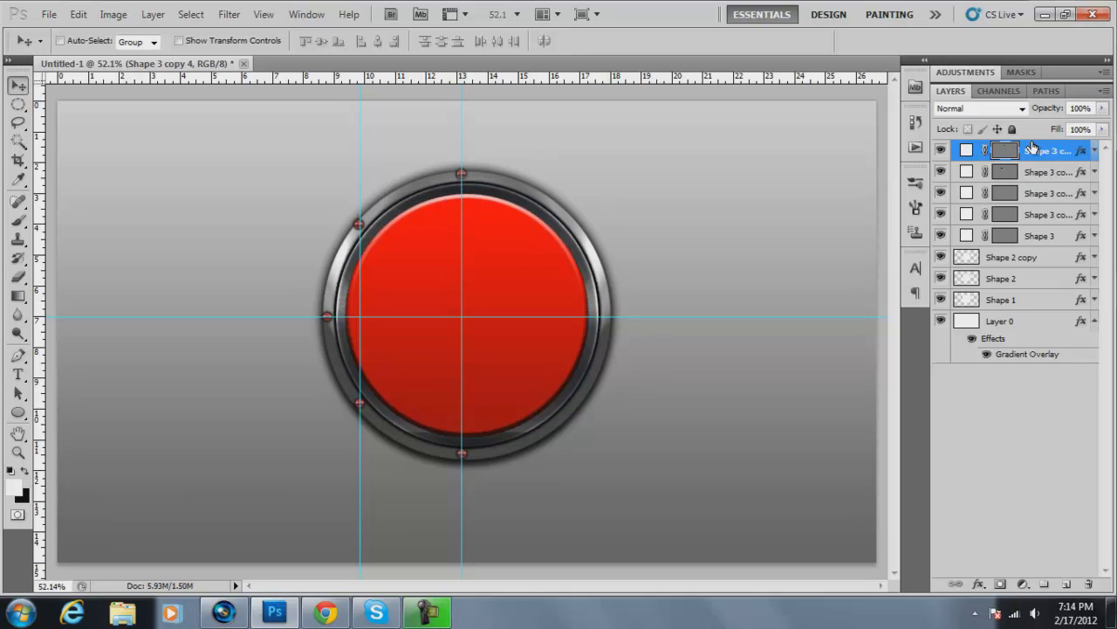
Duplicate all five red dot layers, from Shape 3 up to the topmost copy, within the same document
shift+click(1067, 172)
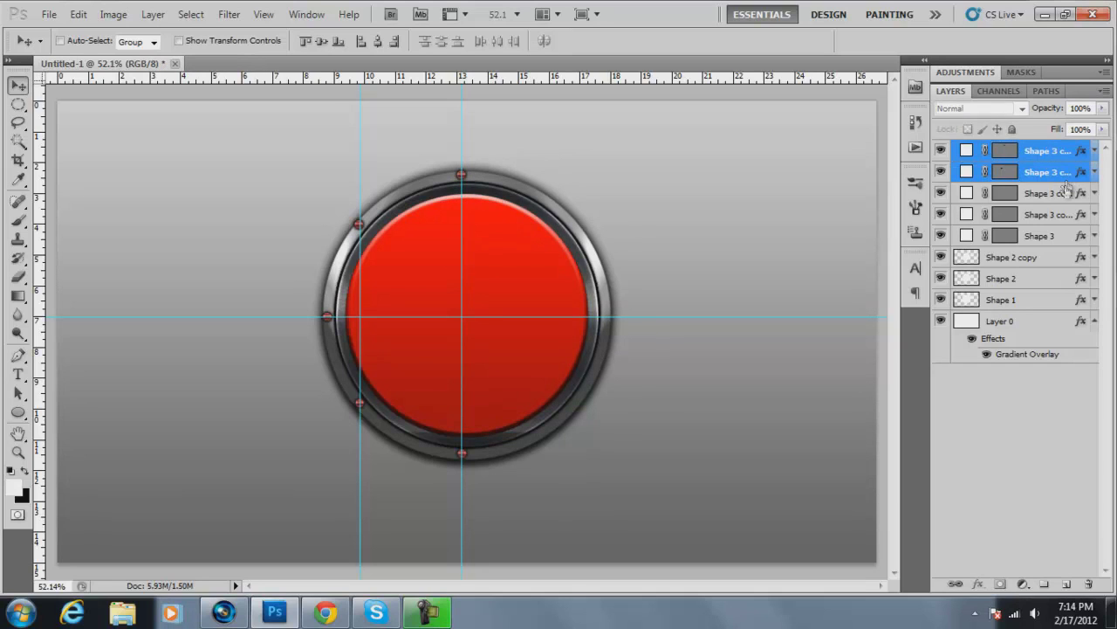
shift+click(1065, 193)
shift+click(1065, 214)
shift+click(1061, 236)
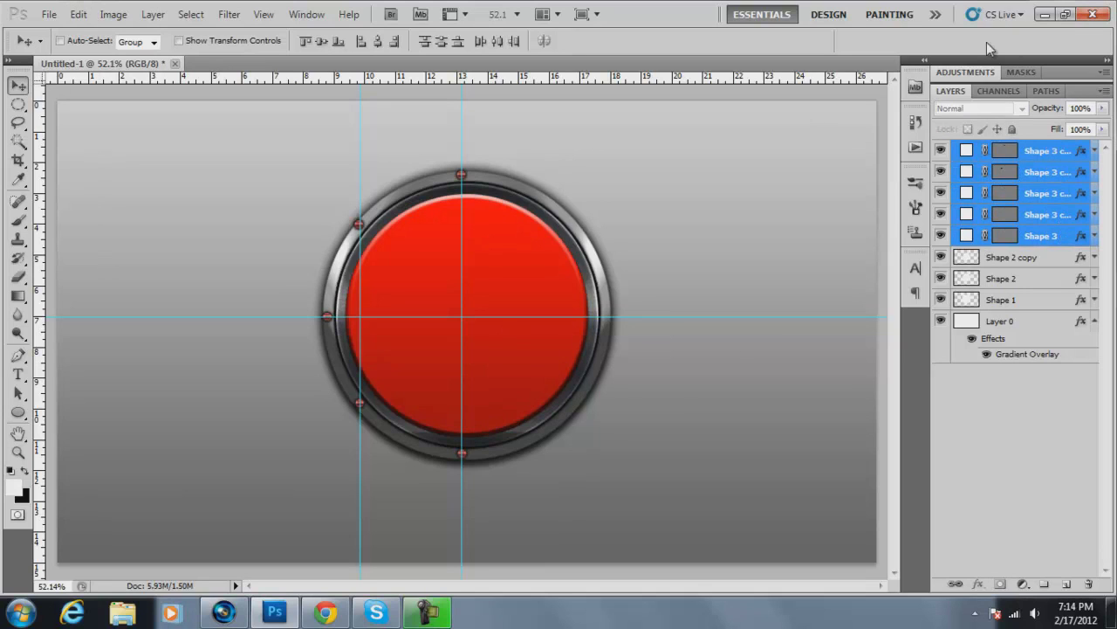
right_click(1000, 242)
click(934, 269)
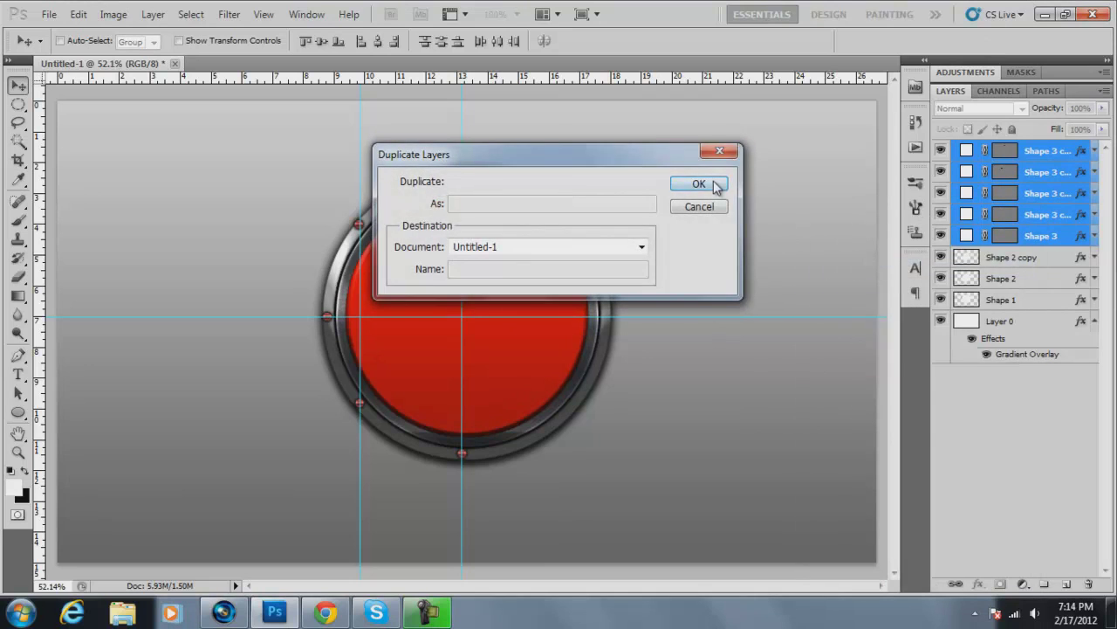
click(714, 185)
click(81, 14)
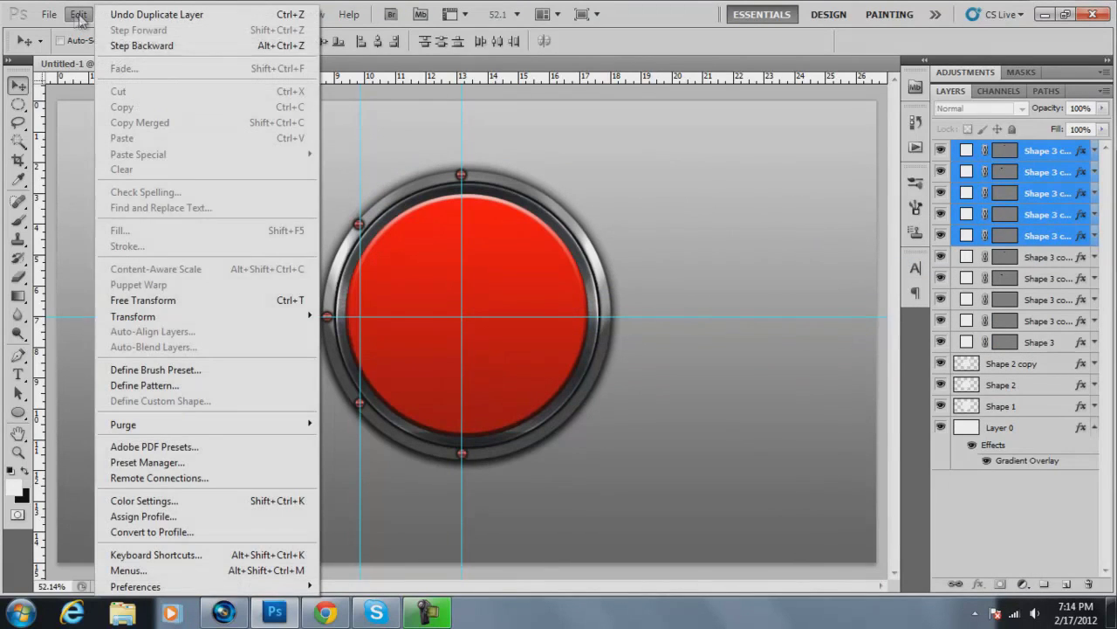
click(219, 300)
click(809, 41)
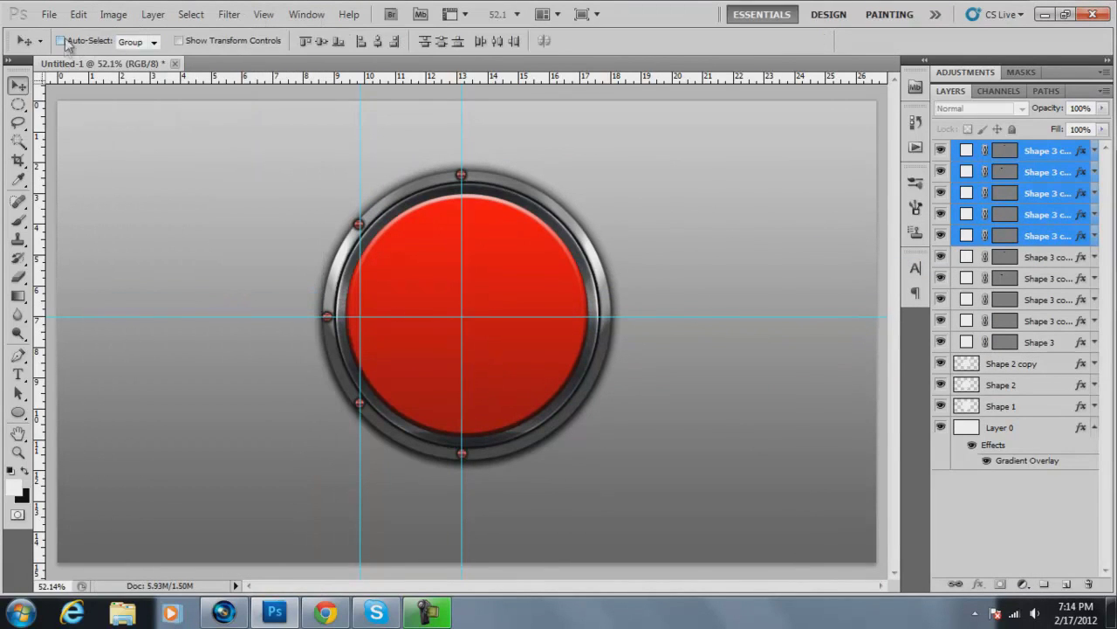
Flip the five duplicated dots horizontally
click(78, 13)
mouse_move(190, 318)
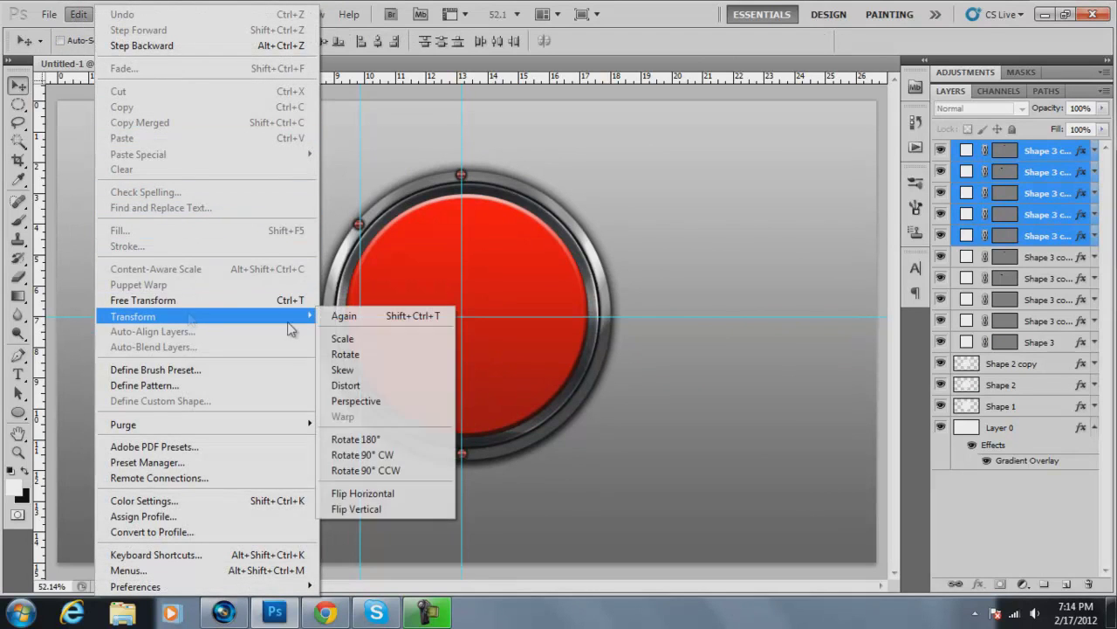
click(423, 494)
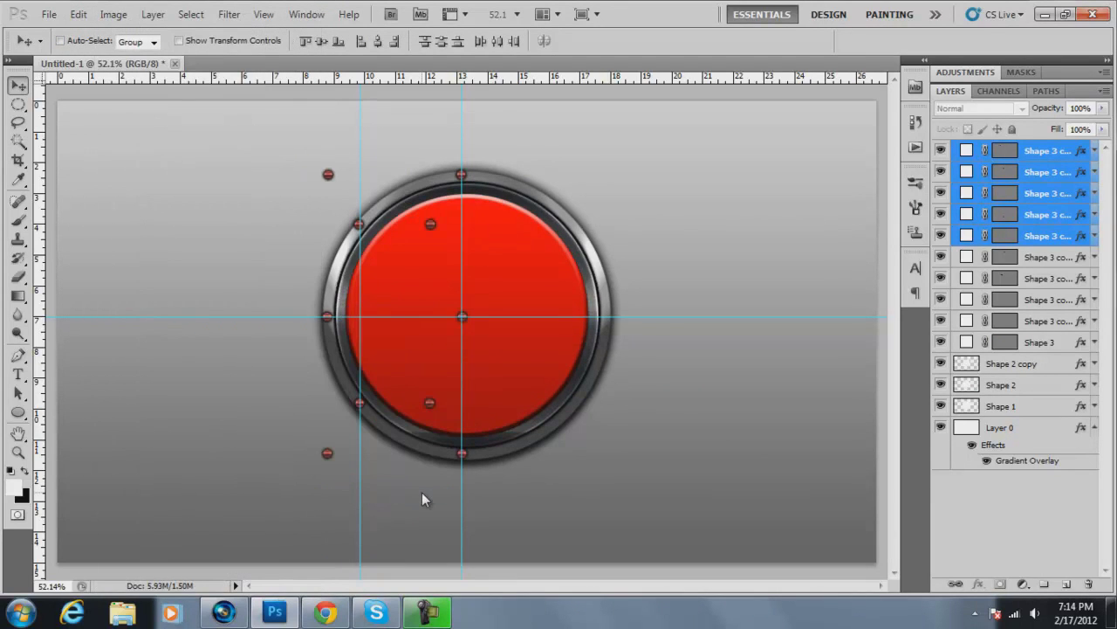
Move the flipped dots horizontally onto the outer ring's right half, mirroring the dots on its left half
key(shift+Right)
key(shift+Right)
key(shift+Right)
key(shift+Right)
key(shift+Right)
key(shift+Right)
key(shift+Right)
key(shift+Right)
key(shift+Right)
key(shift+Right)
key(shift+Right)
key(shift+Right)
key(shift+Right)
key(shift+Right)
key(shift+Right)
key(shift+Right)
key(shift+Right)
key(shift+Right)
key(shift+Right)
key(shift+Right)
key(shift+Right)
key(shift+Right)
key(shift+Right)
key(shift+Right)
key(shift+Right)
key(shift+Right)
key(shift+Right)
key(shift+Right)
key(shift+Right)
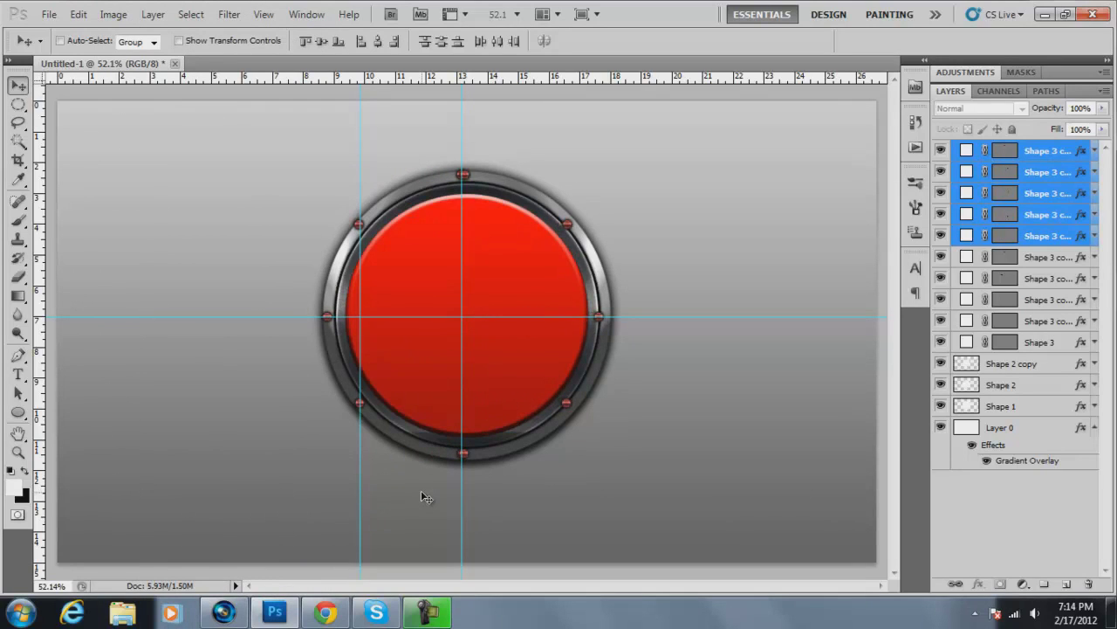
key(Right)
key(Left)
key(Right)
key(Left)
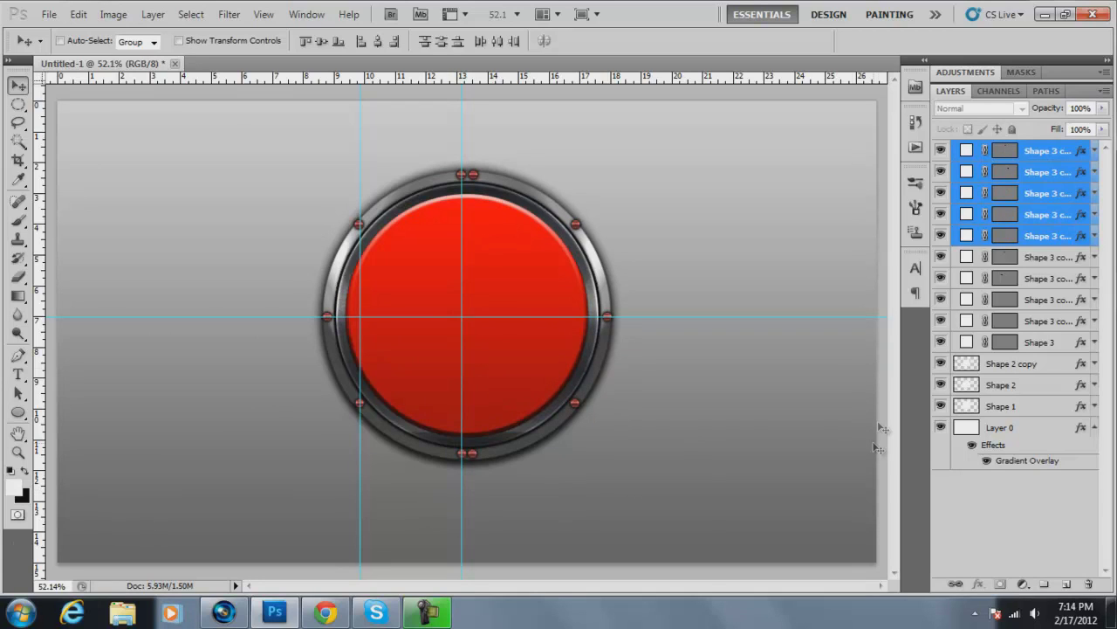
Delete the surplus duplicate dots beside the ring's top-center and bottom-center dots
click(1037, 213)
click(1081, 151)
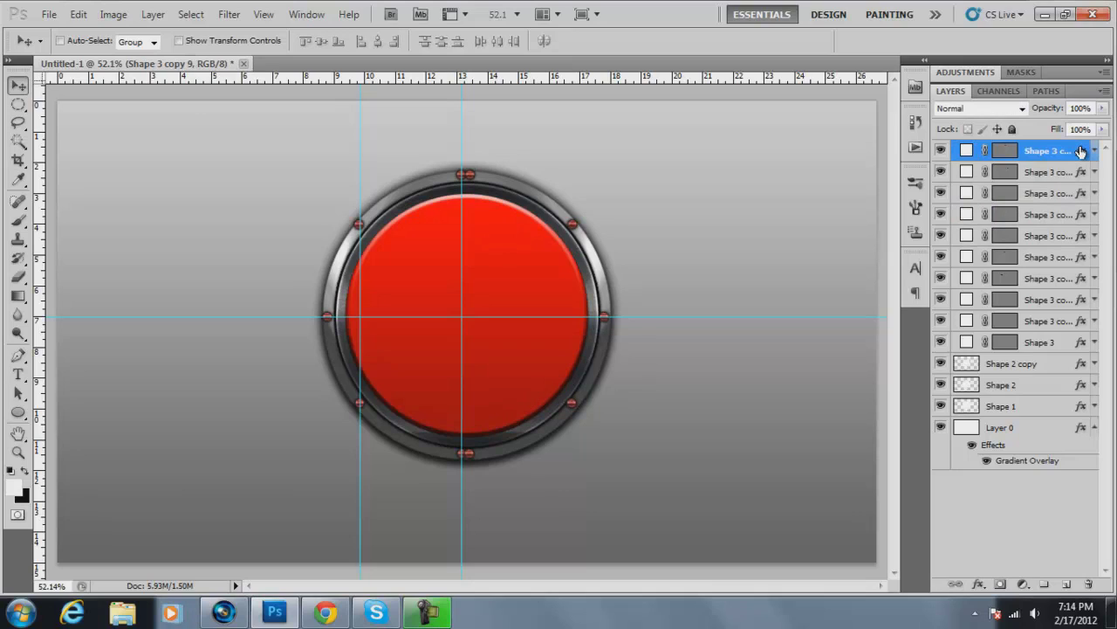
key(Delete)
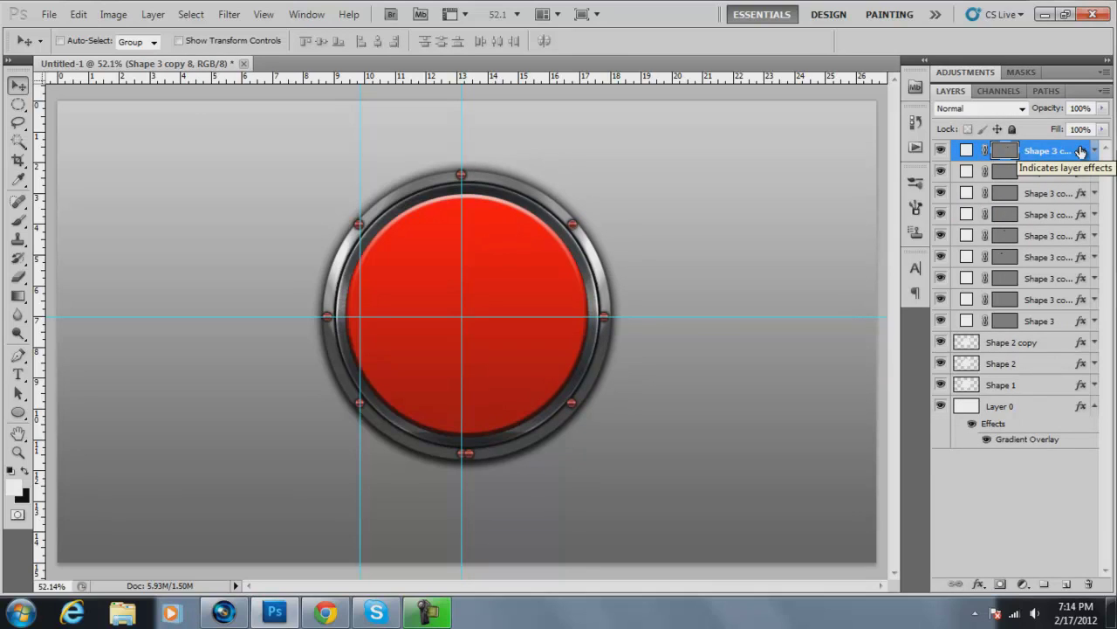
click(1070, 215)
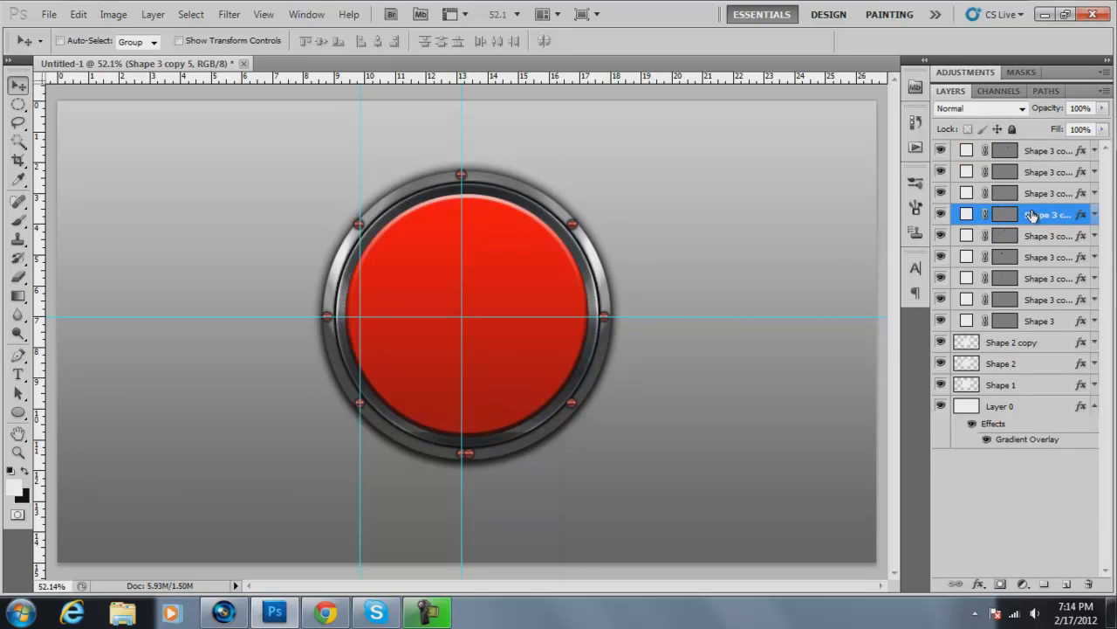
key(Delete)
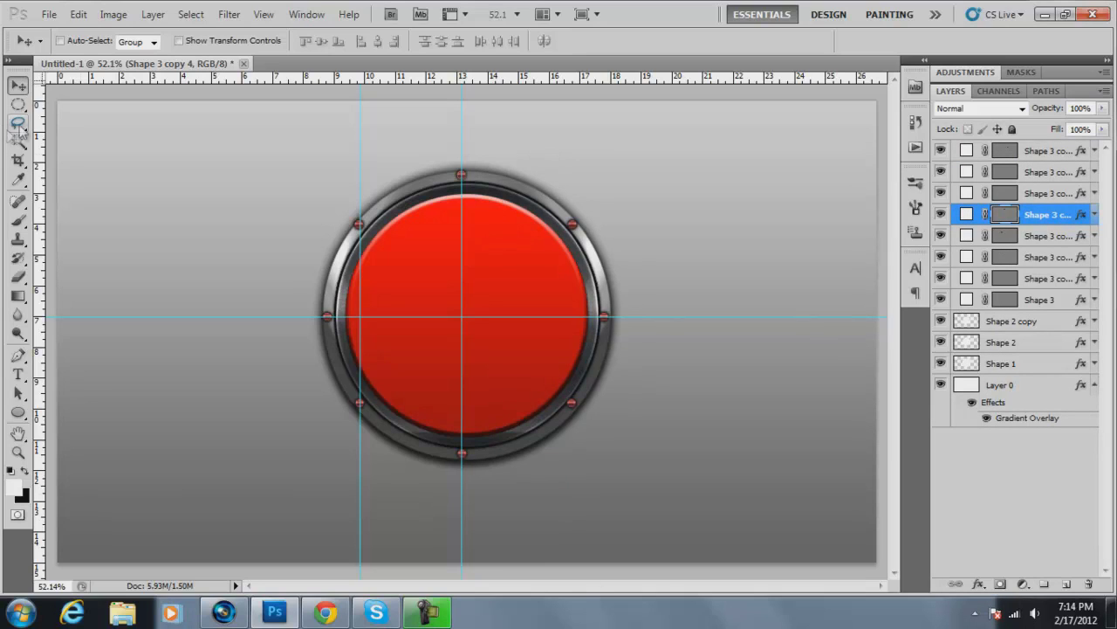
Remove the horizontal guide and both vertical guides from the canvas
drag(417, 317, 468, 76)
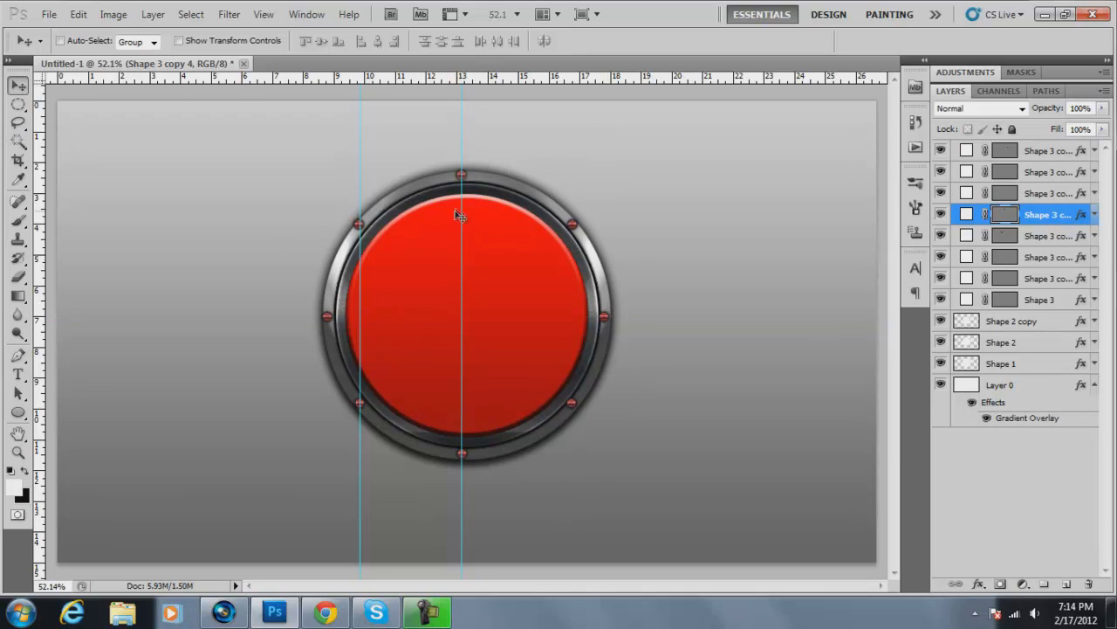
drag(466, 227, 356, 227)
drag(463, 228, 7, 240)
drag(359, 273, 5, 271)
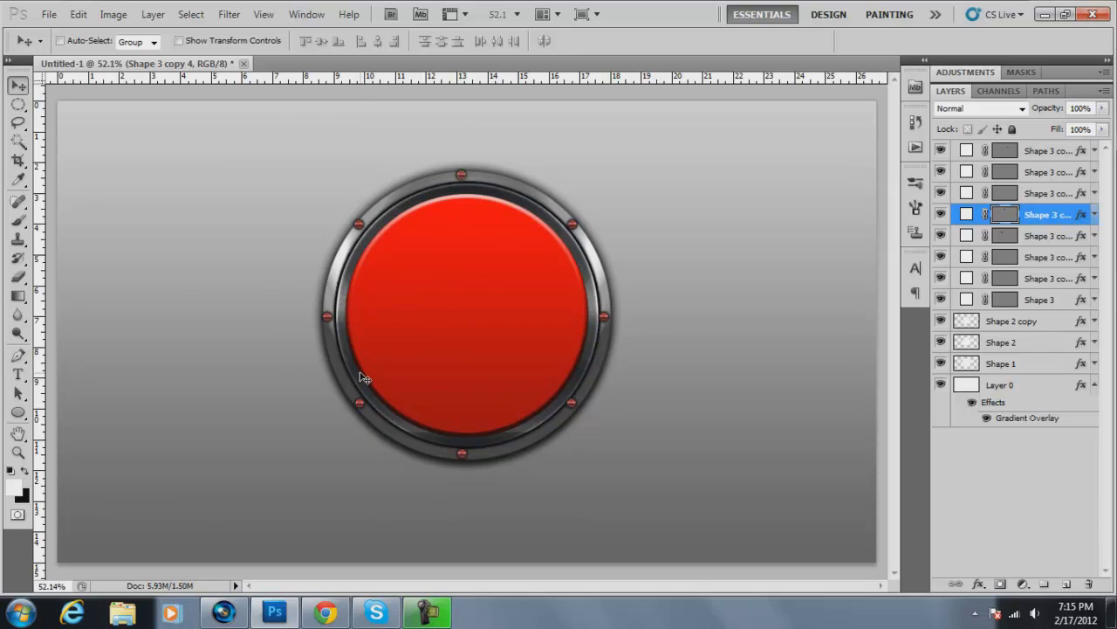
Try moving the dark metallic Shape 2 disc up and left out of the badge, and undo the move
click(18, 452)
right_click(403, 360)
click(420, 368)
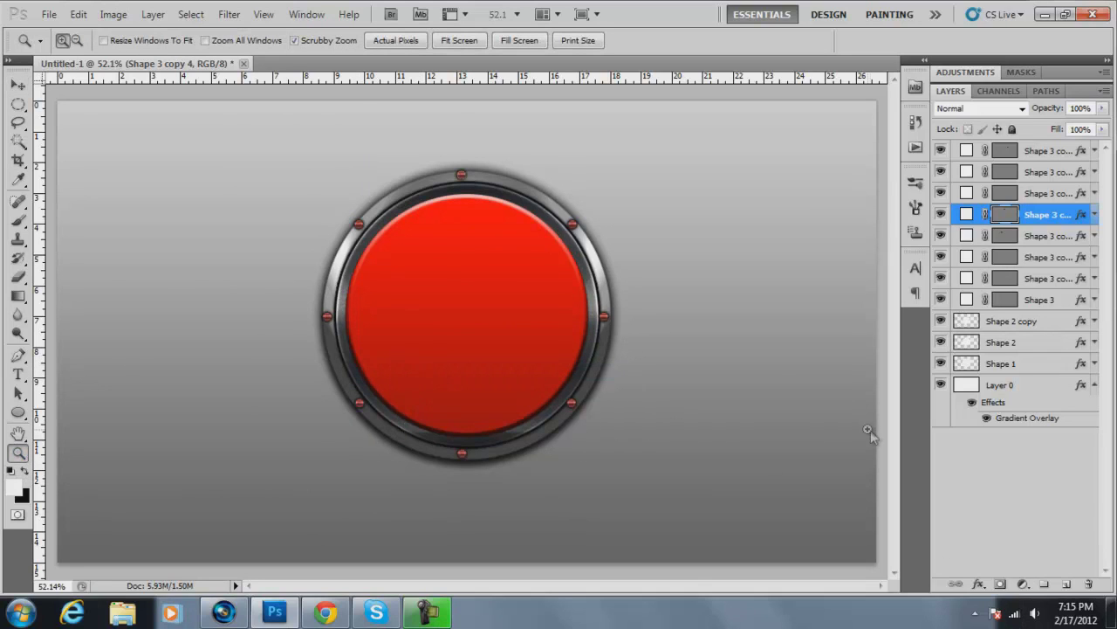
click(1039, 319)
click(1008, 343)
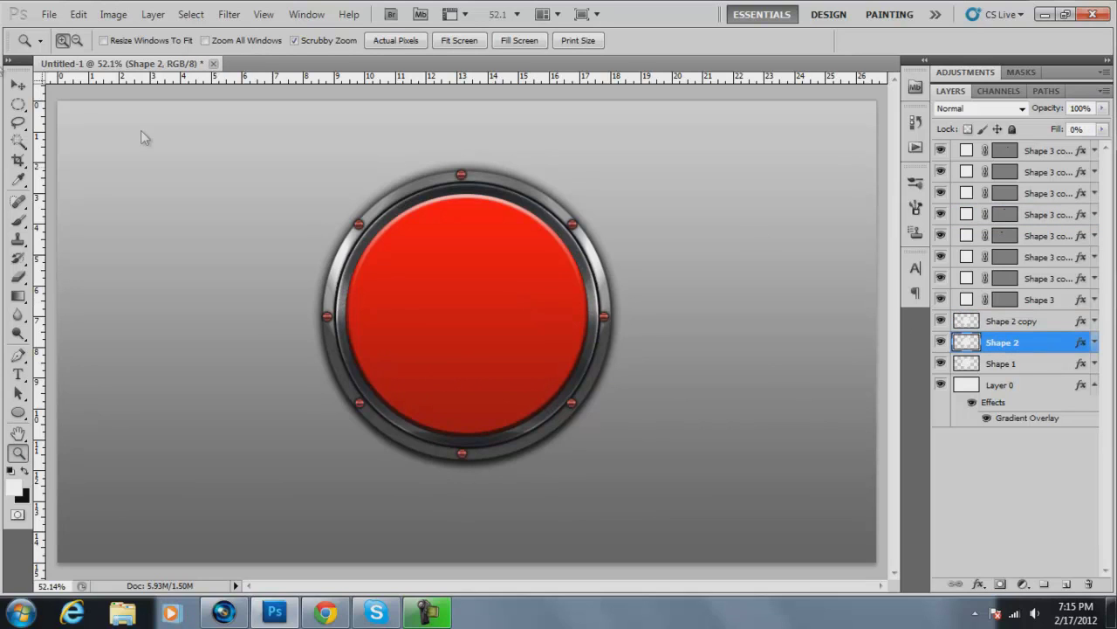
drag(287, 197, 54, 85)
key(v)
drag(393, 325, 297, 299)
key(ctrl+z)
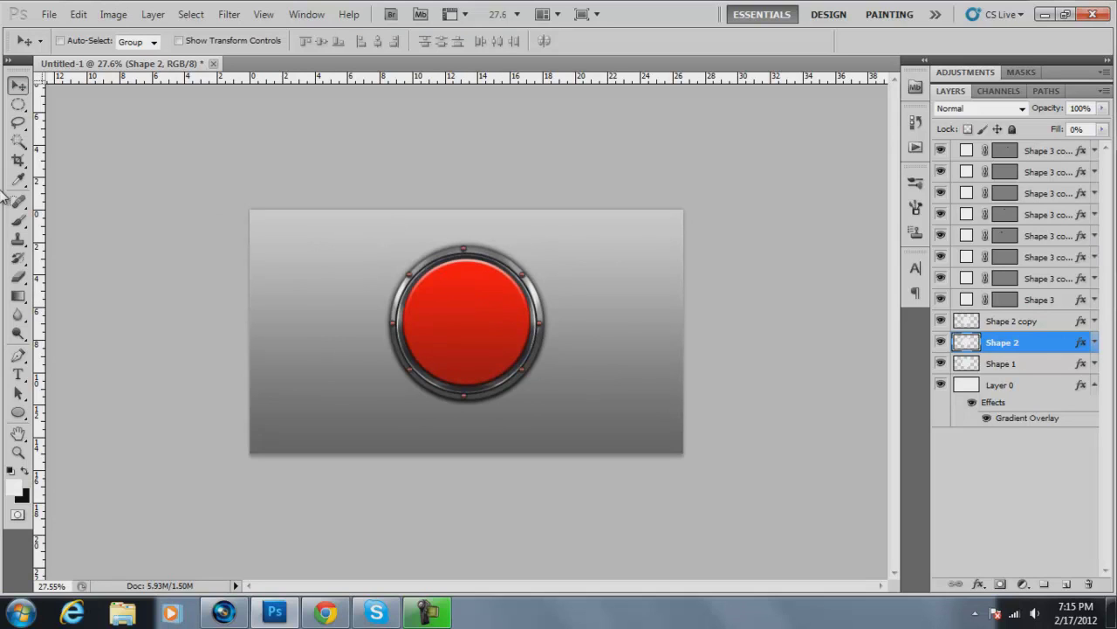
key(ctrl+z)
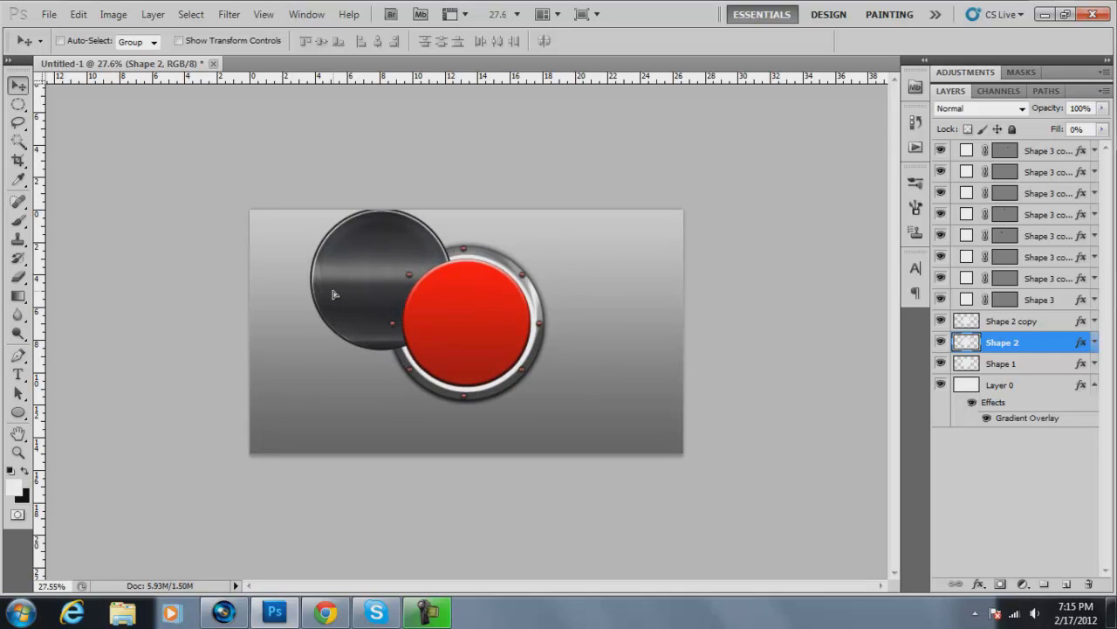
key(ctrl+z)
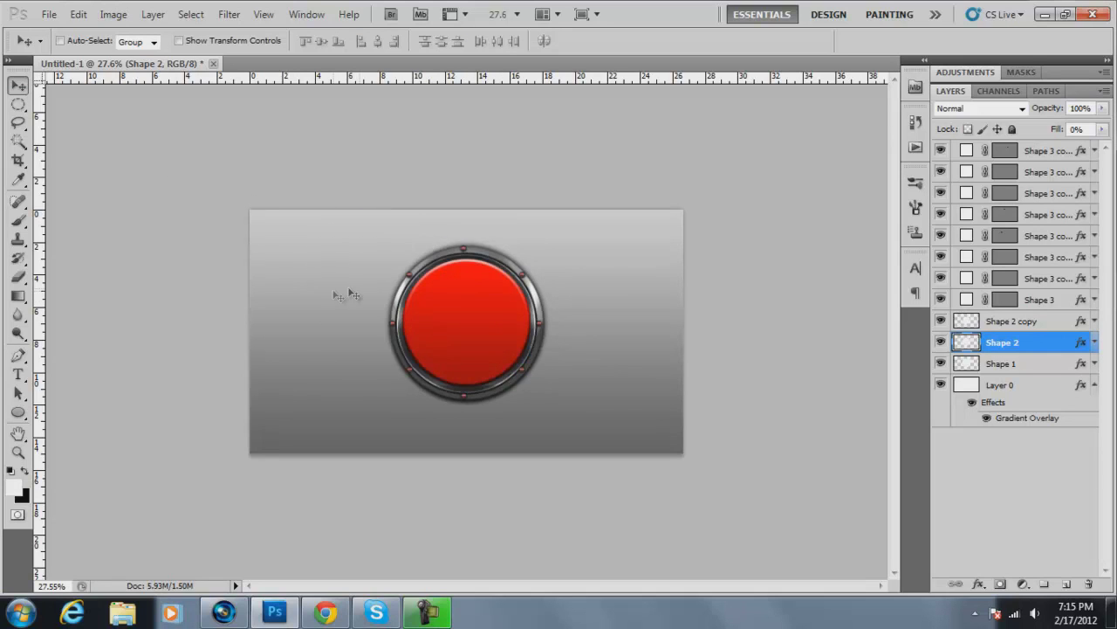
Examine the color stops of Shape 2's Gradient Overlay, leaving its layer style without changes
double_click(1058, 349)
click(593, 387)
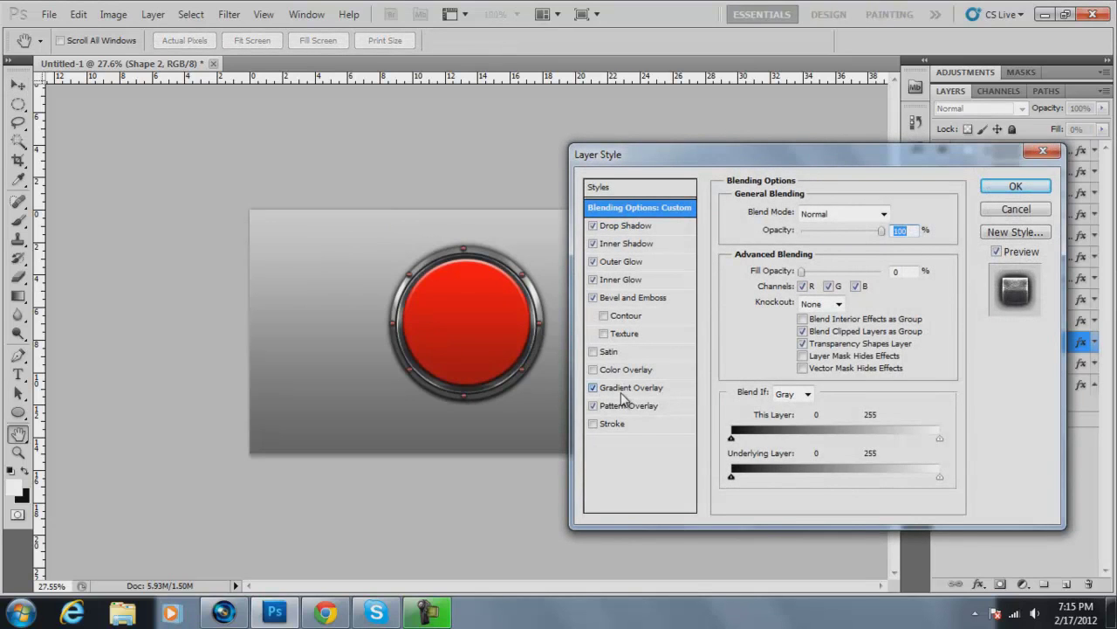
click(632, 389)
click(845, 250)
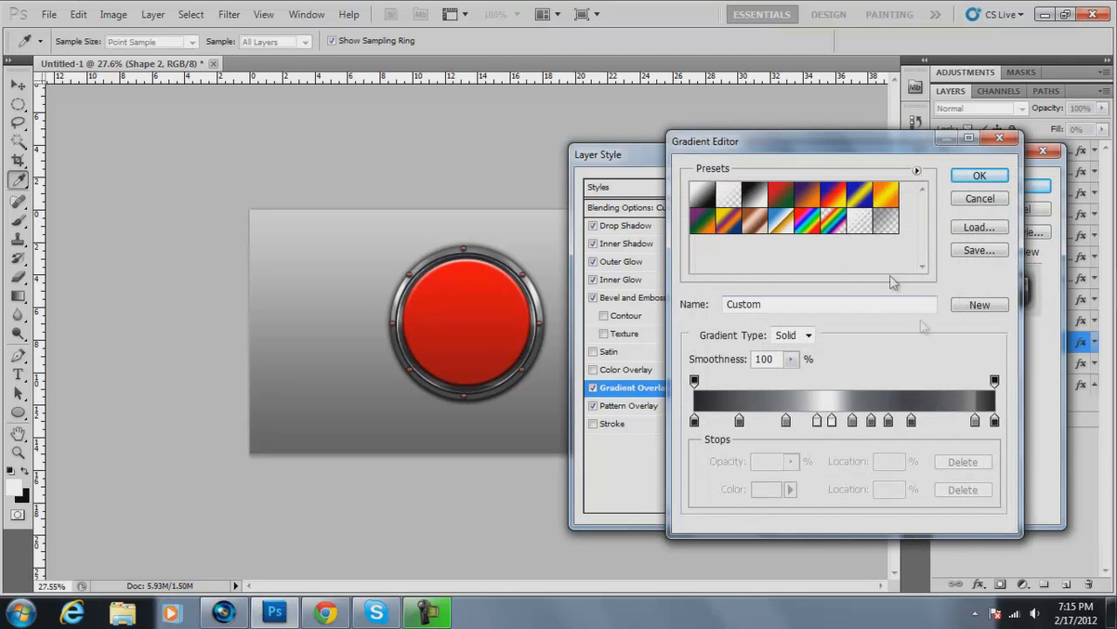
click(984, 200)
click(1005, 210)
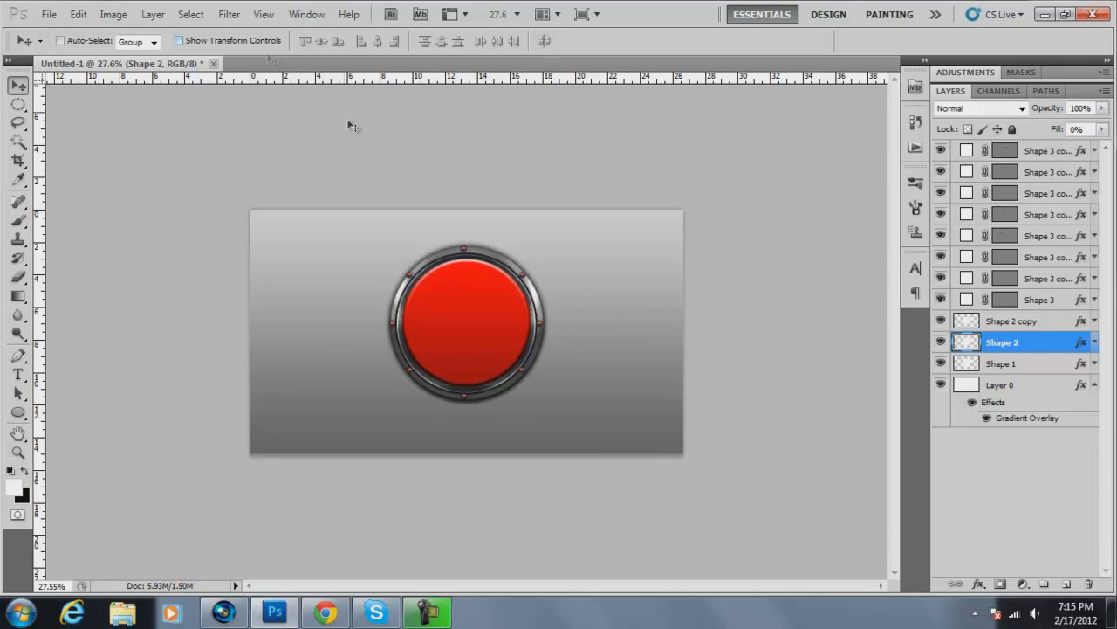
click(1039, 152)
click(1046, 173)
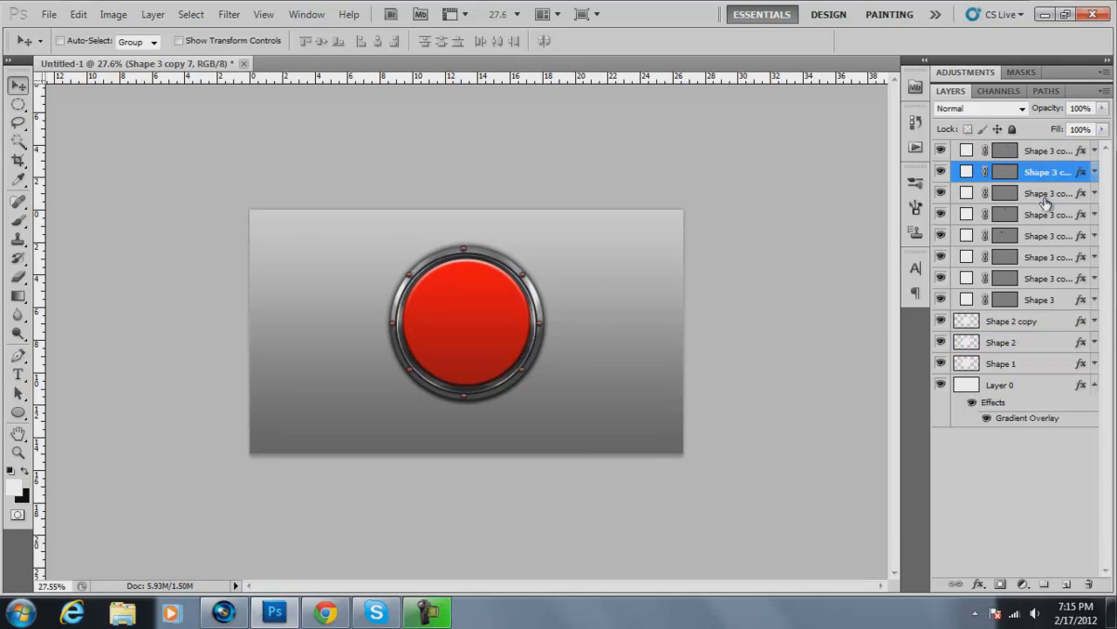
click(1050, 194)
click(1053, 238)
click(1055, 262)
click(1052, 299)
click(1048, 321)
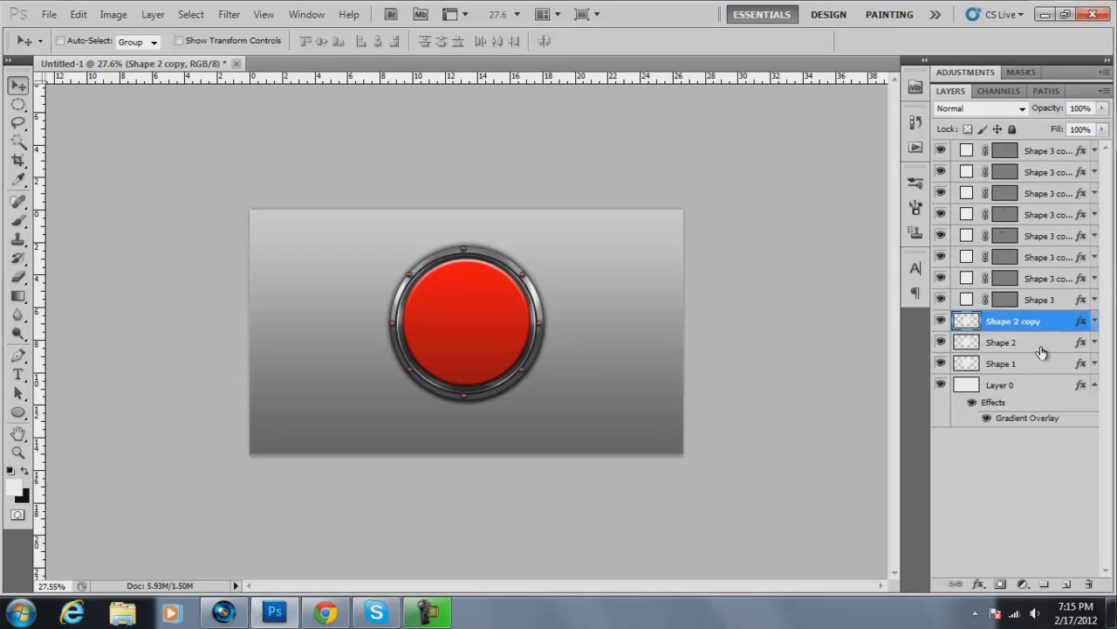
click(1043, 363)
shift+click(1037, 348)
click(1043, 300)
click(1046, 257)
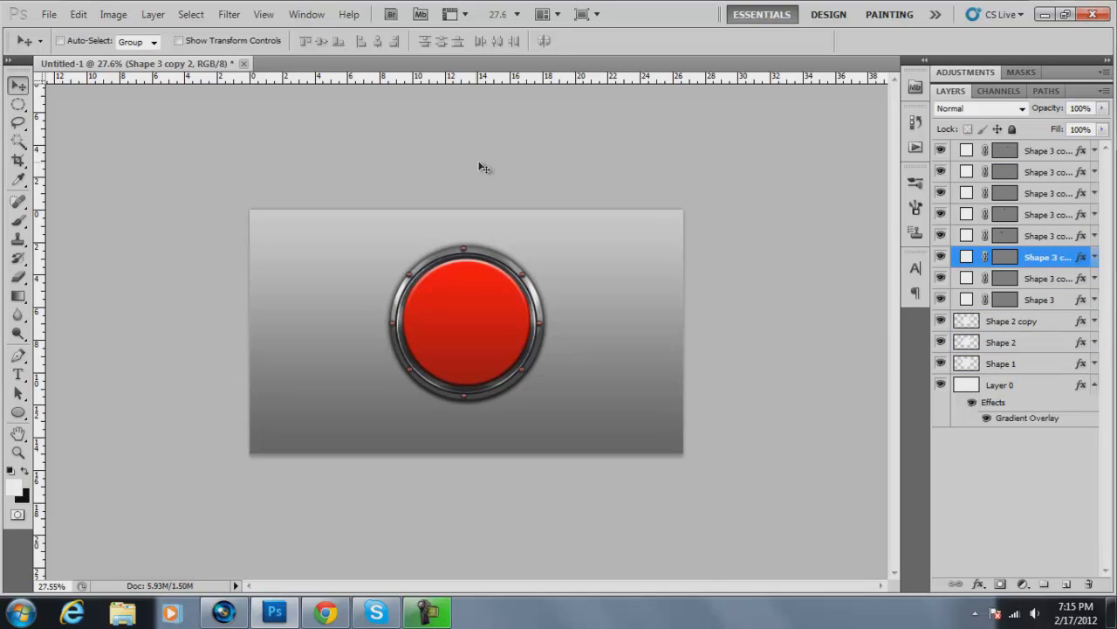